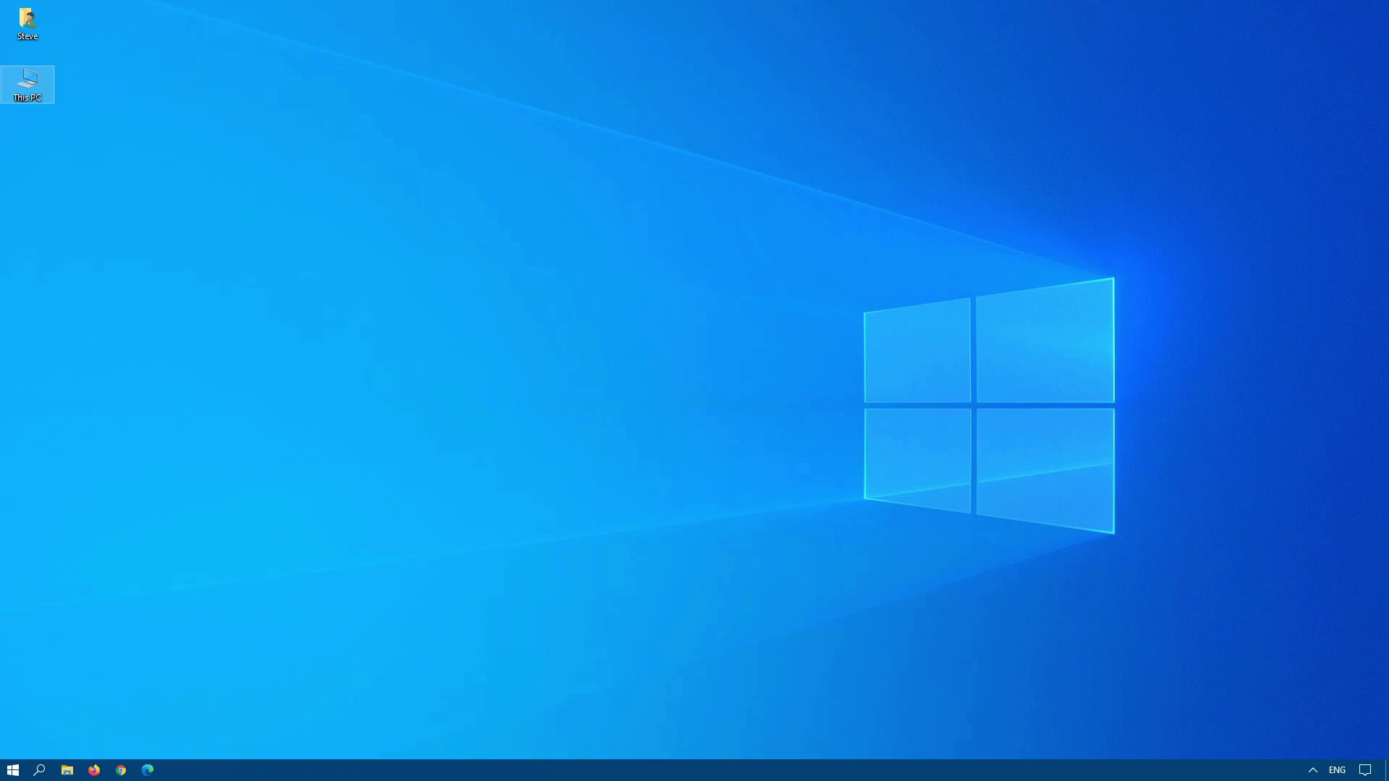
Open File Explorer on System (C:) and go to programdata\microsoft\user account pictures.
left_click(19, 772)
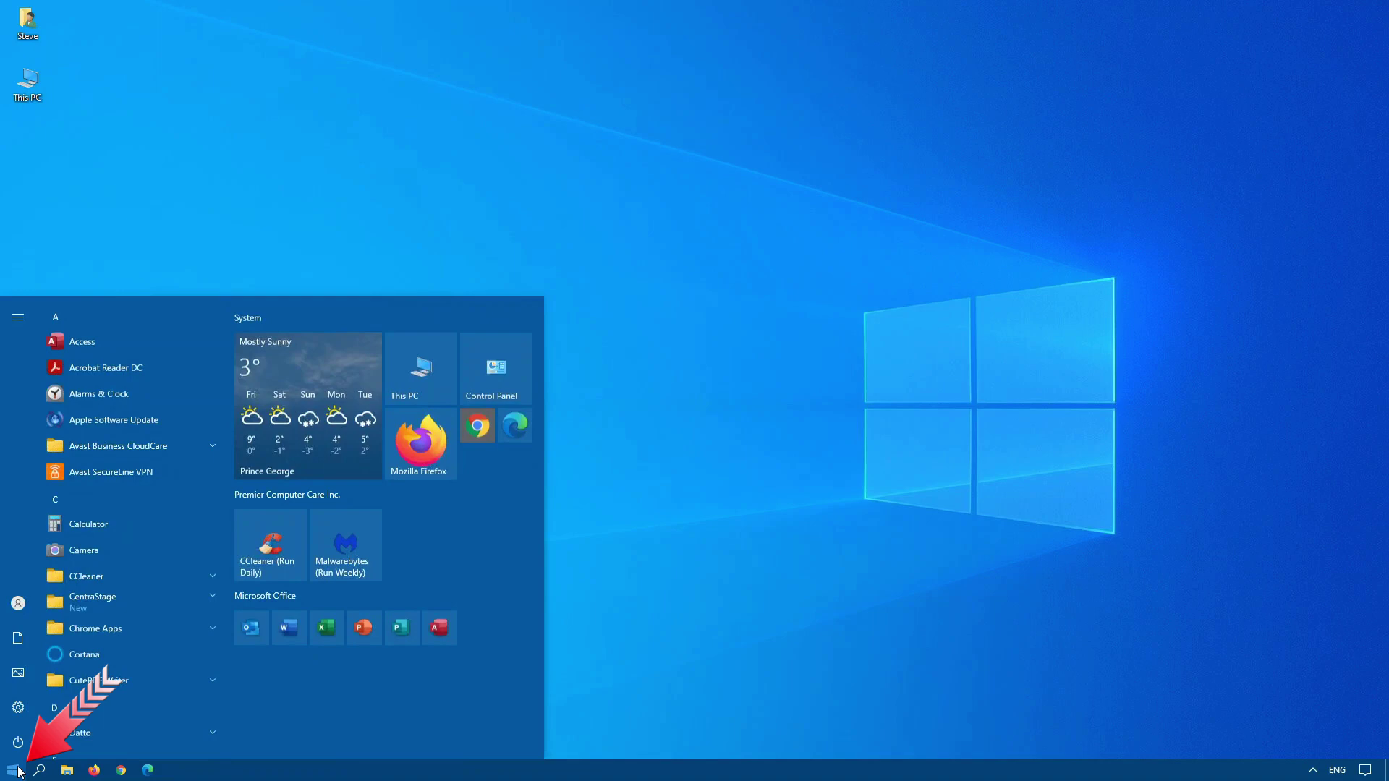
mouse_move(18, 605)
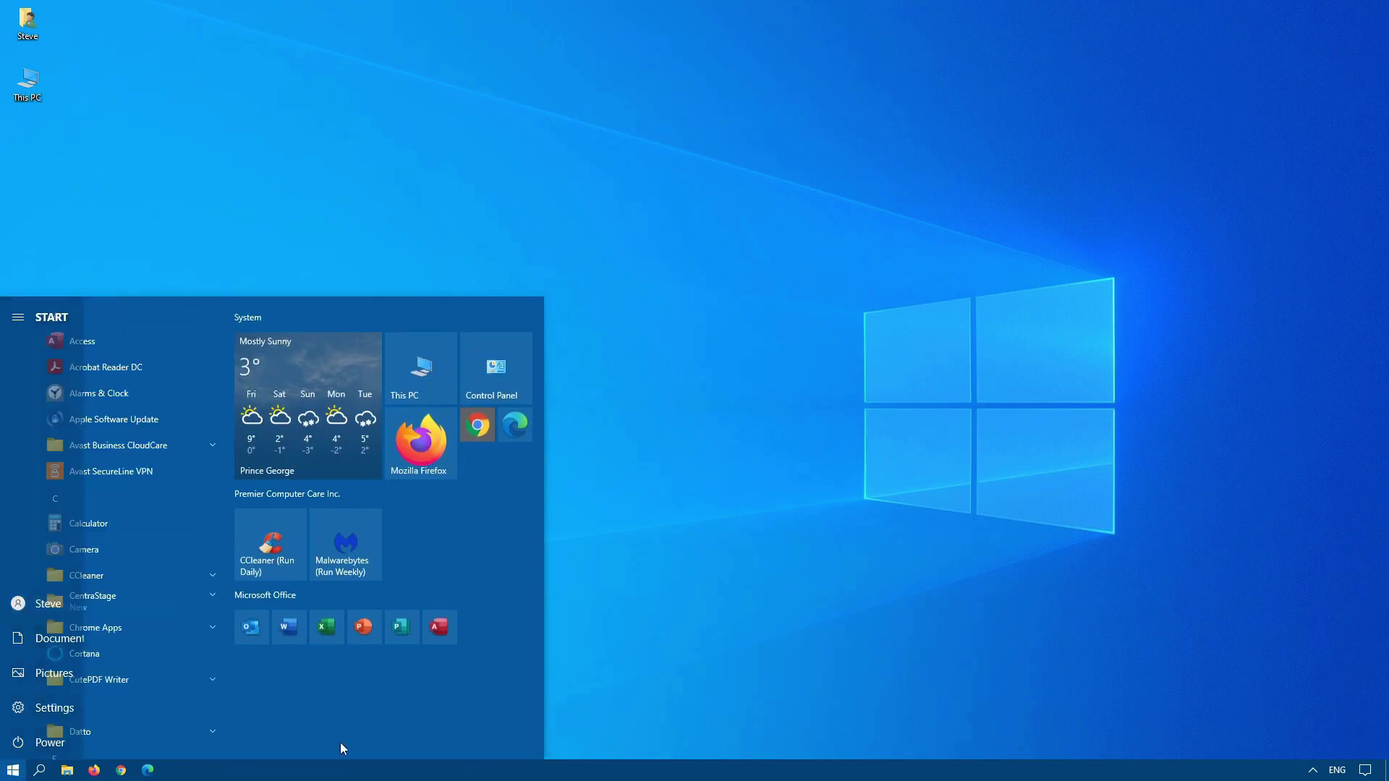
left_click(66, 770)
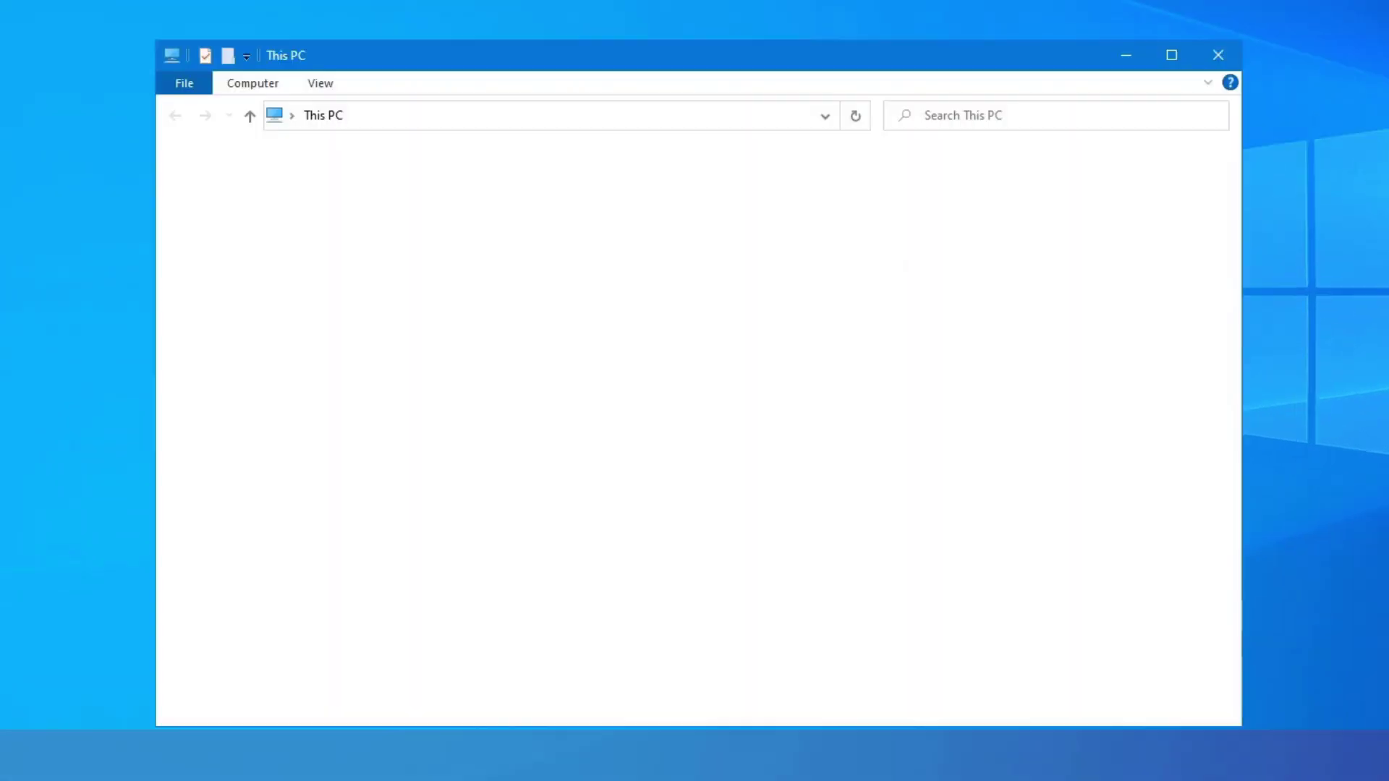
left_click(402, 385)
double_click(401, 385)
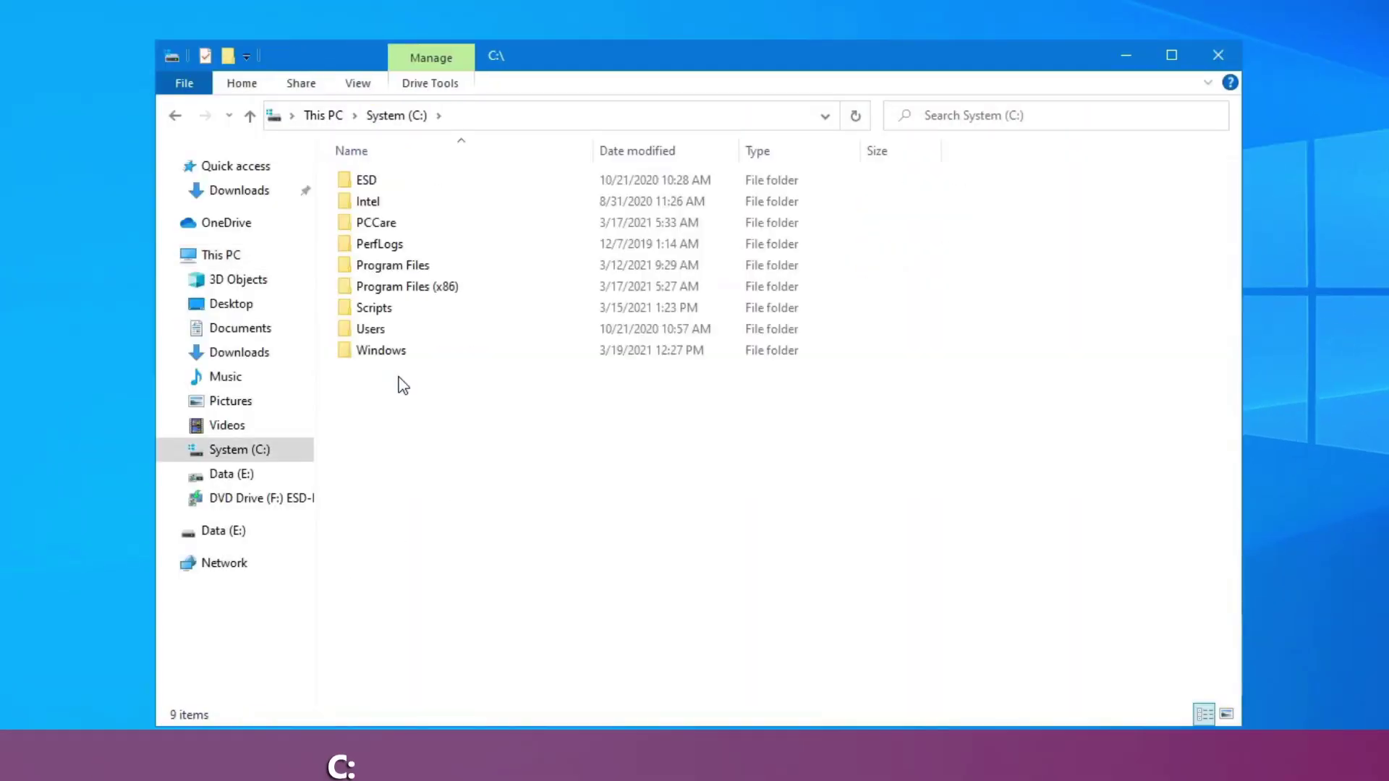
left_click(476, 118)
left_click(478, 115)
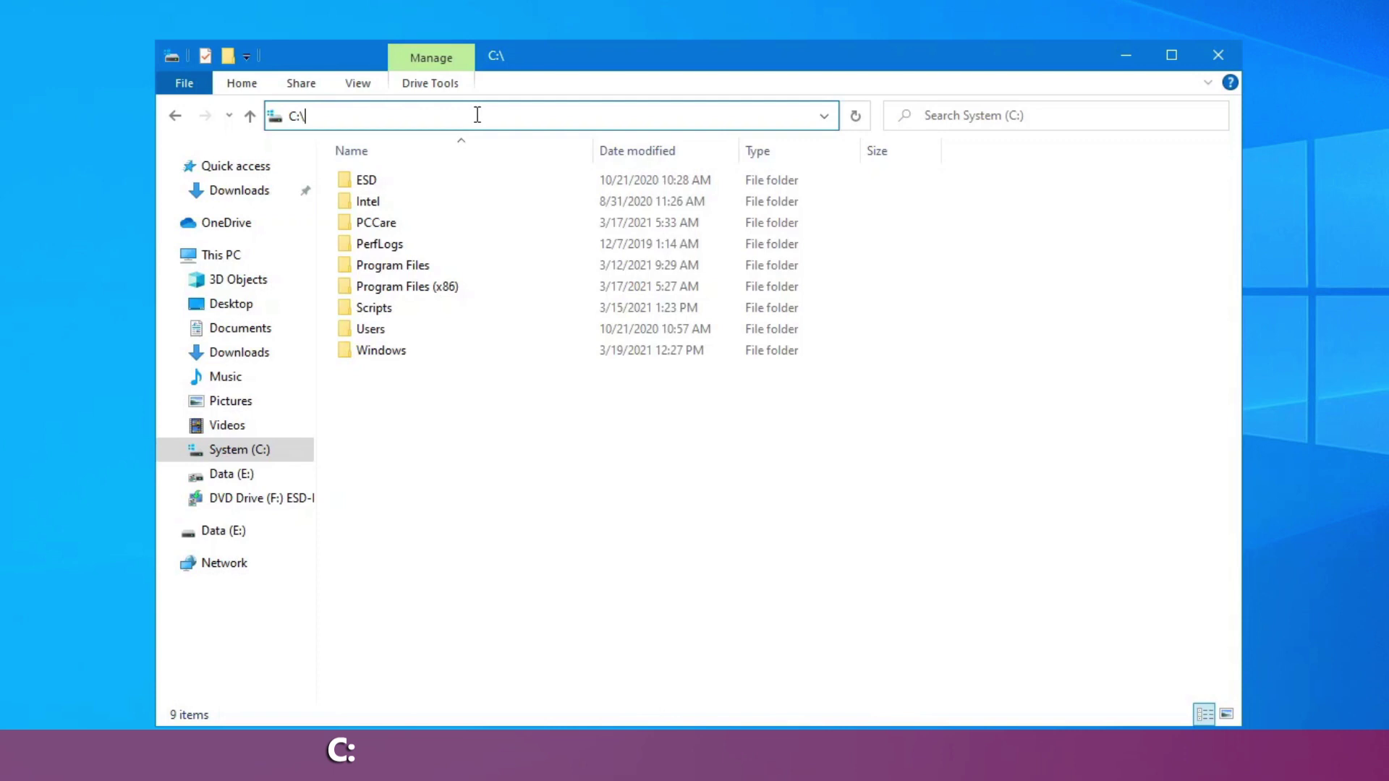
type("programdat")
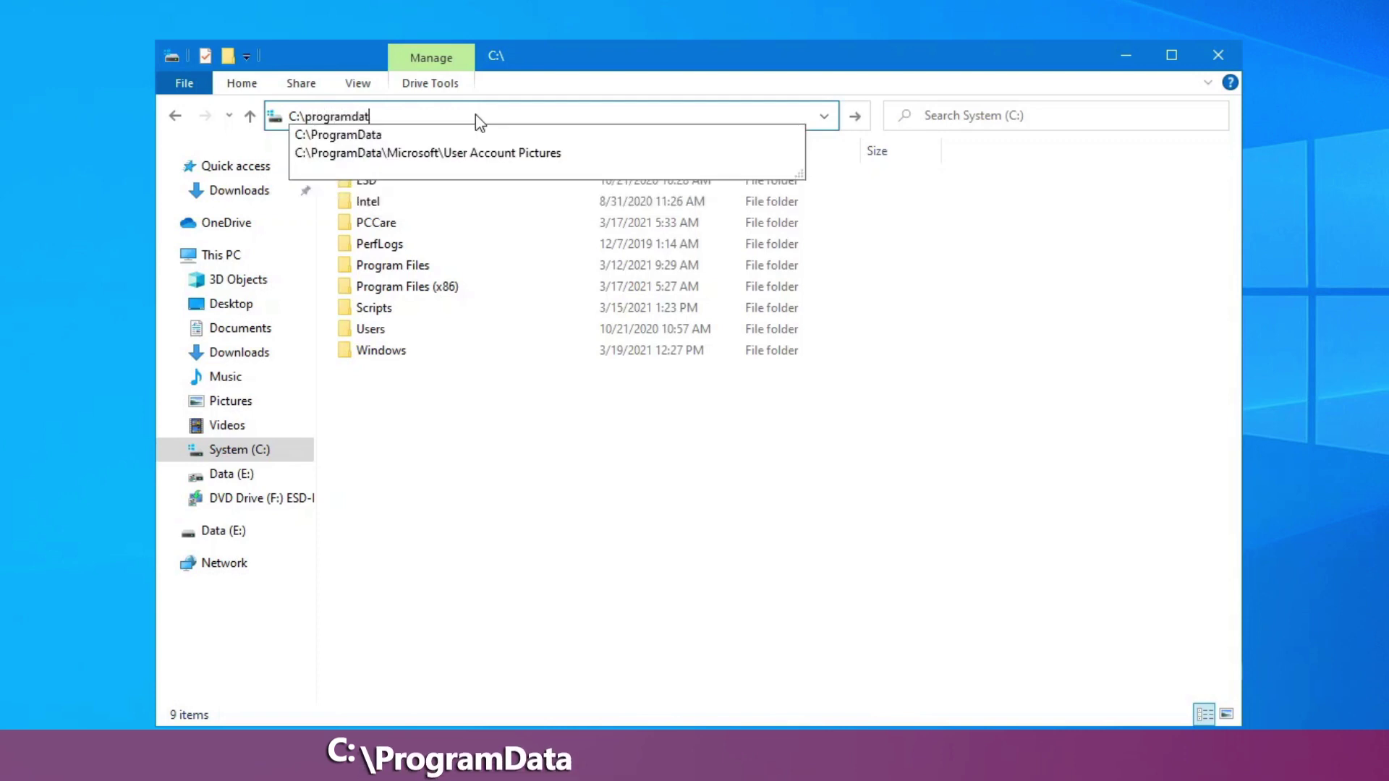
type("a\\microsoft")
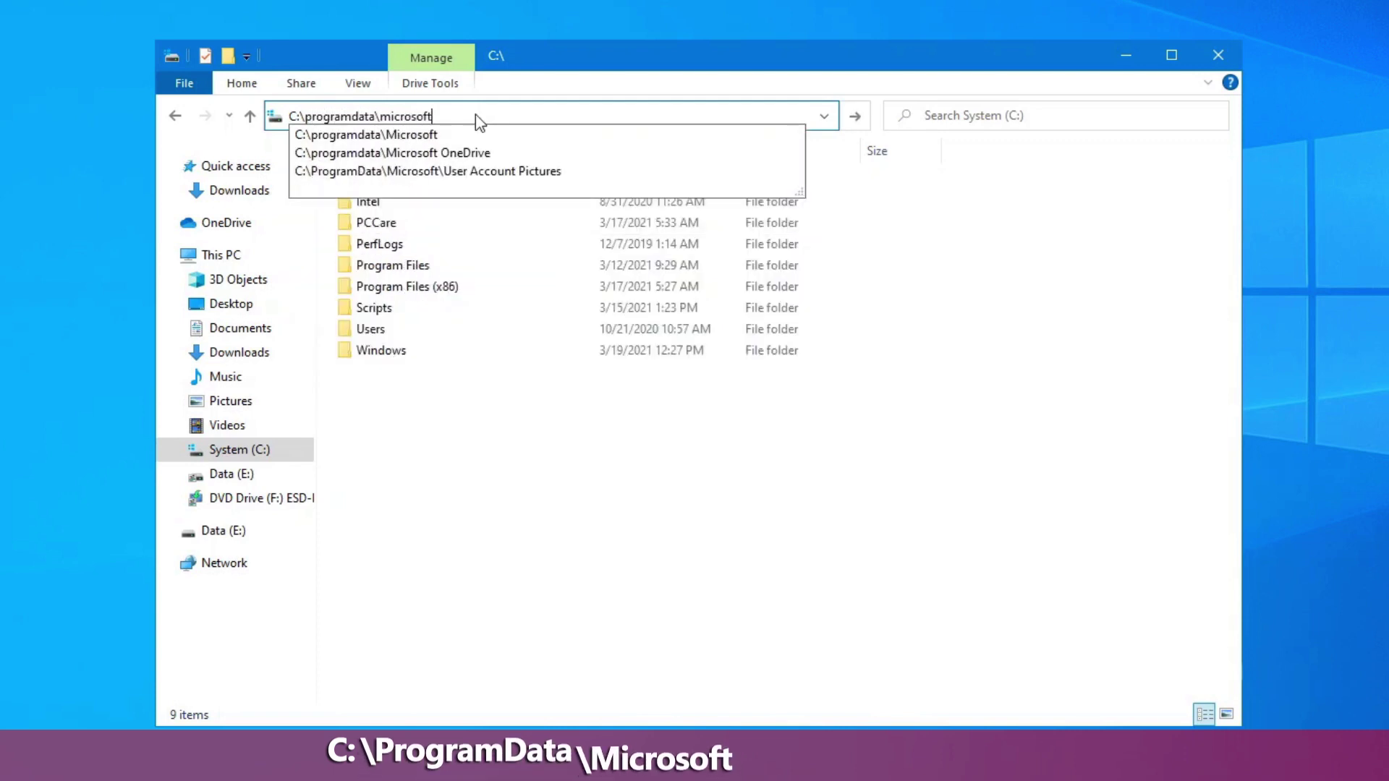
type("\\u")
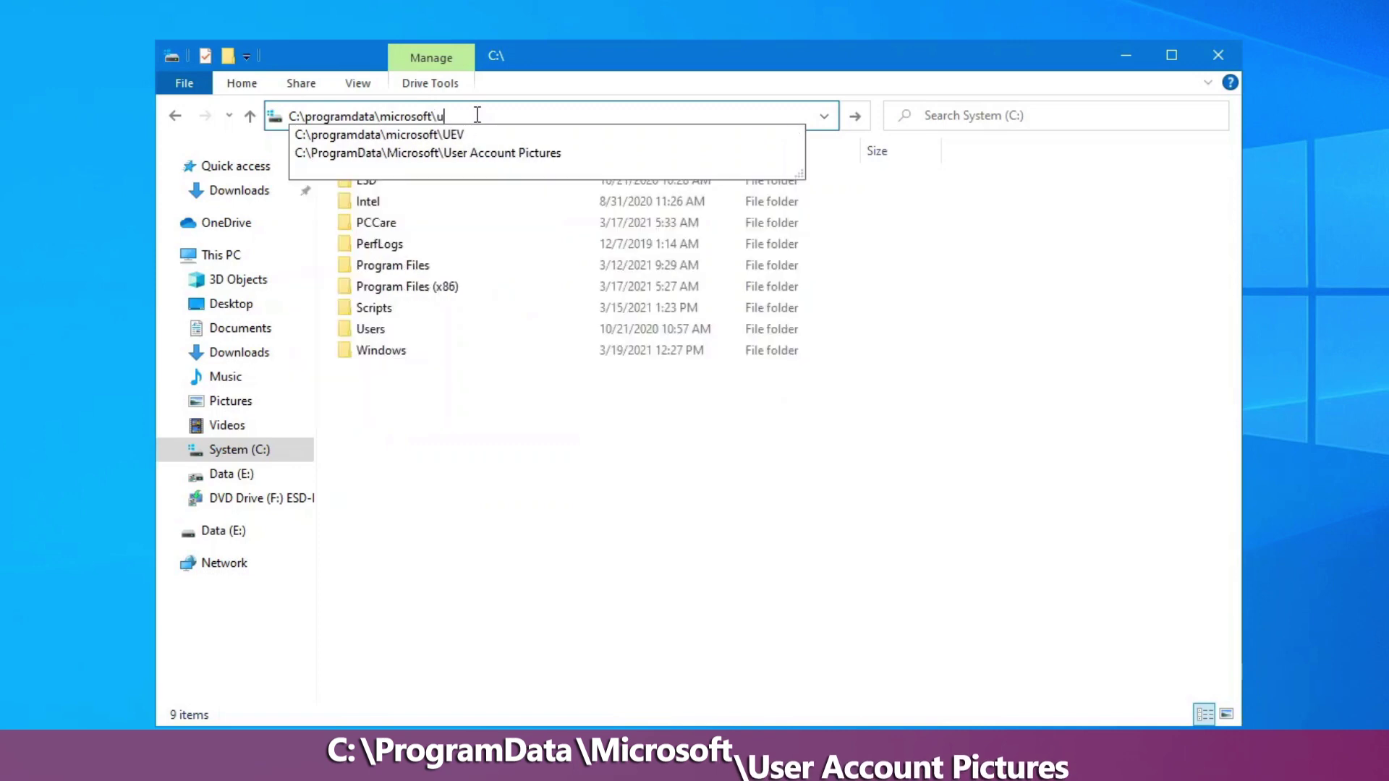
type("ser account pi")
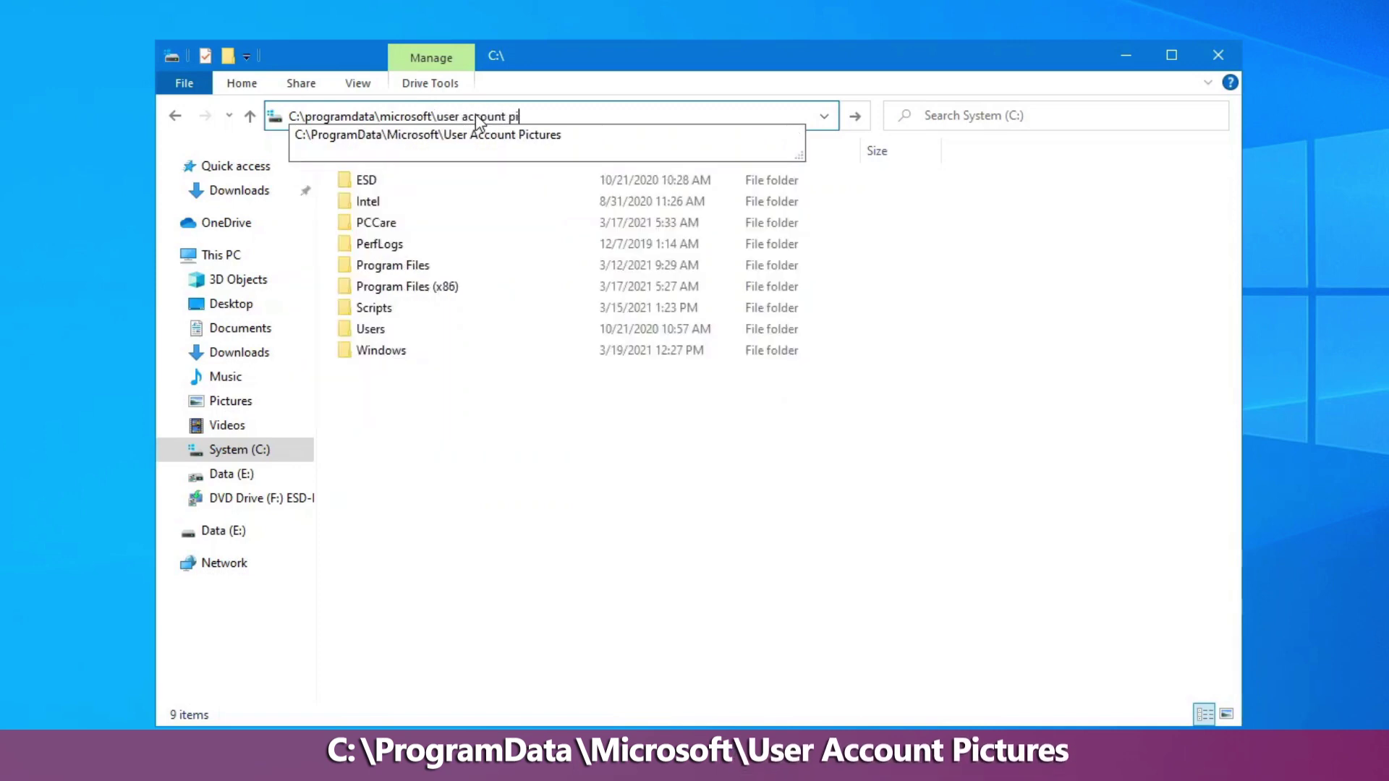
type("ctures")
key("Return")
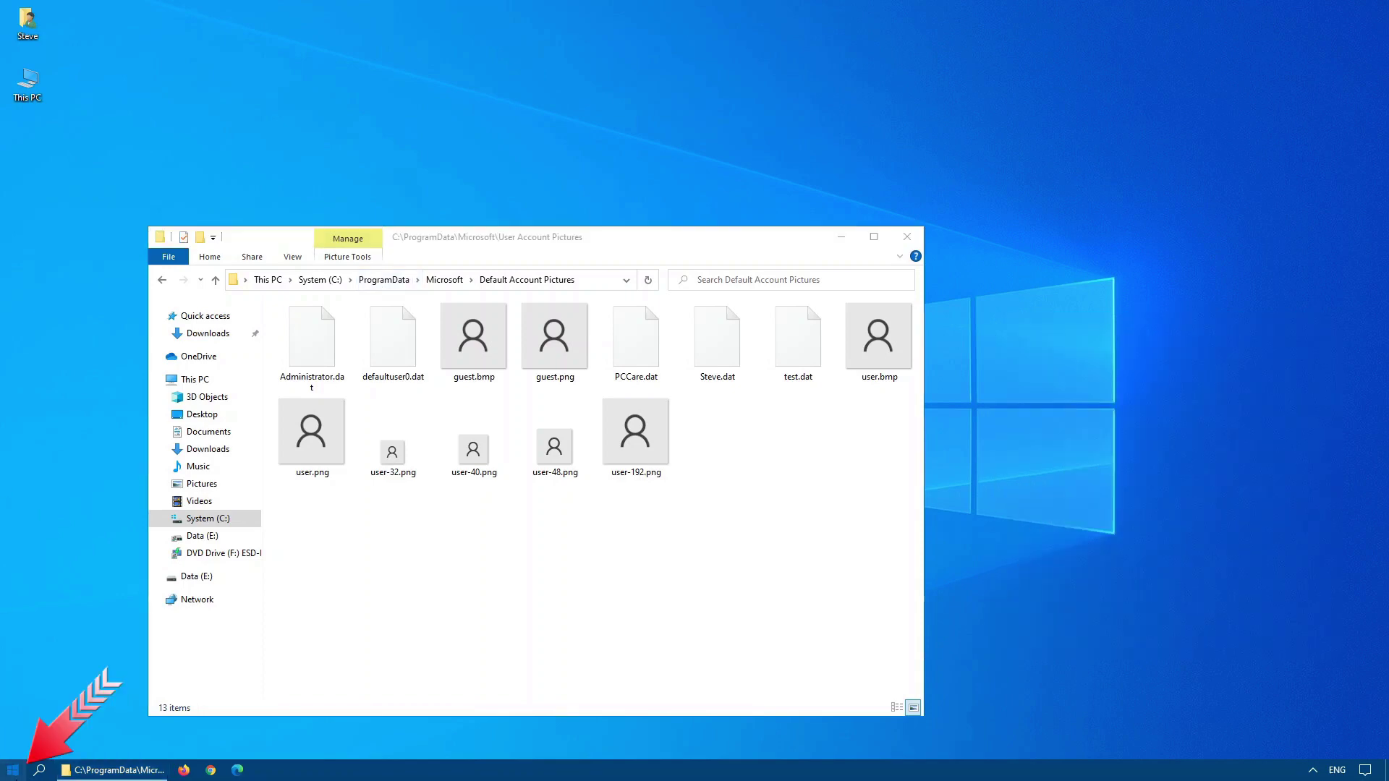
left_click(13, 770)
left_click(114, 234)
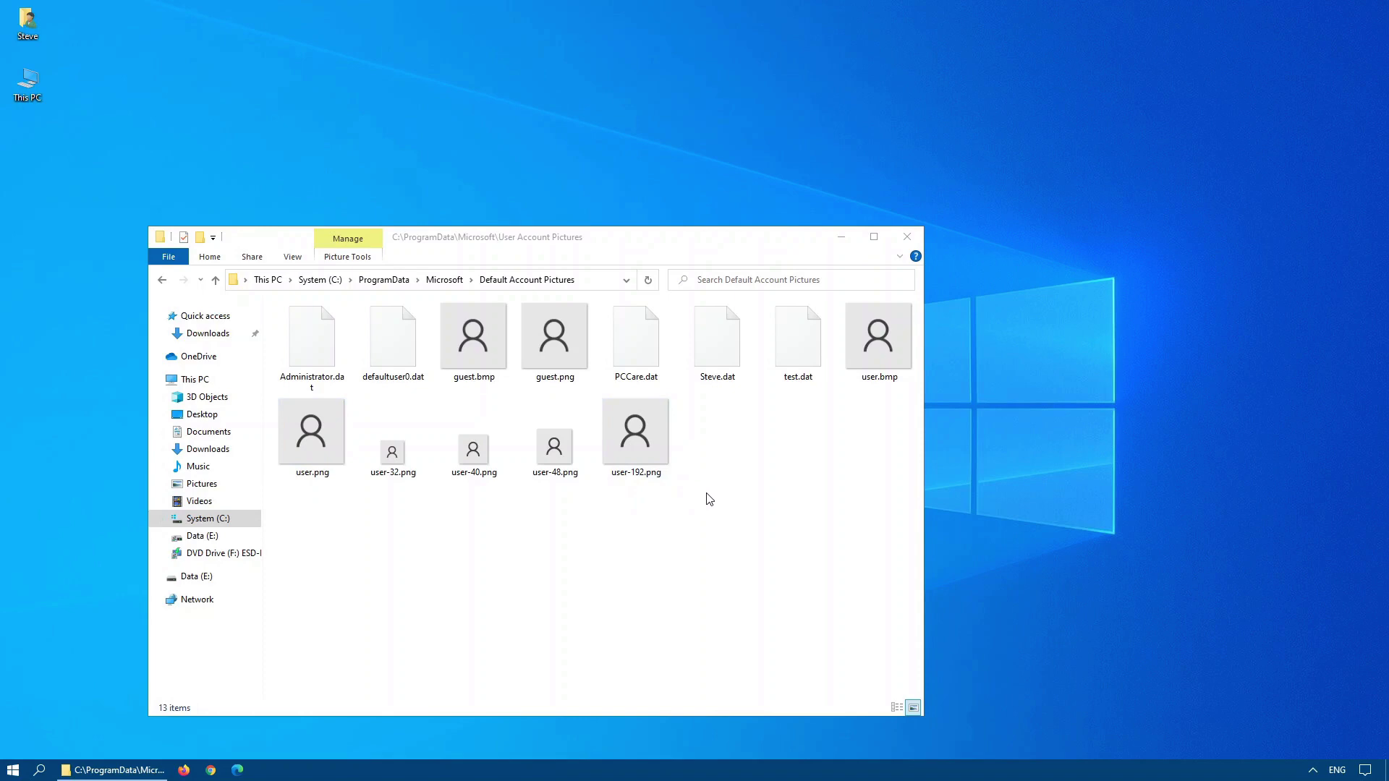
Close the pictures folder, open Your info via Change account settings, and browse for a picture.
left_click(906, 234)
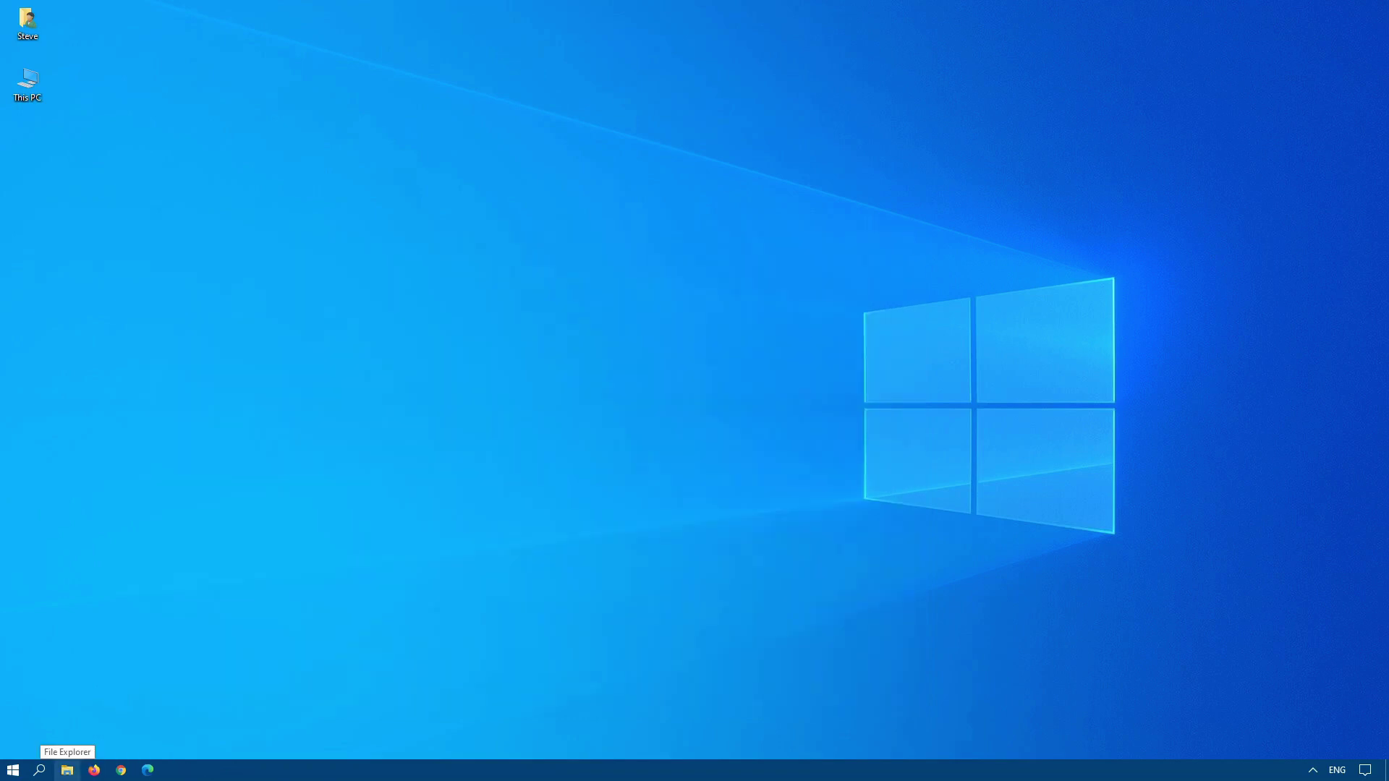
left_click(13, 770)
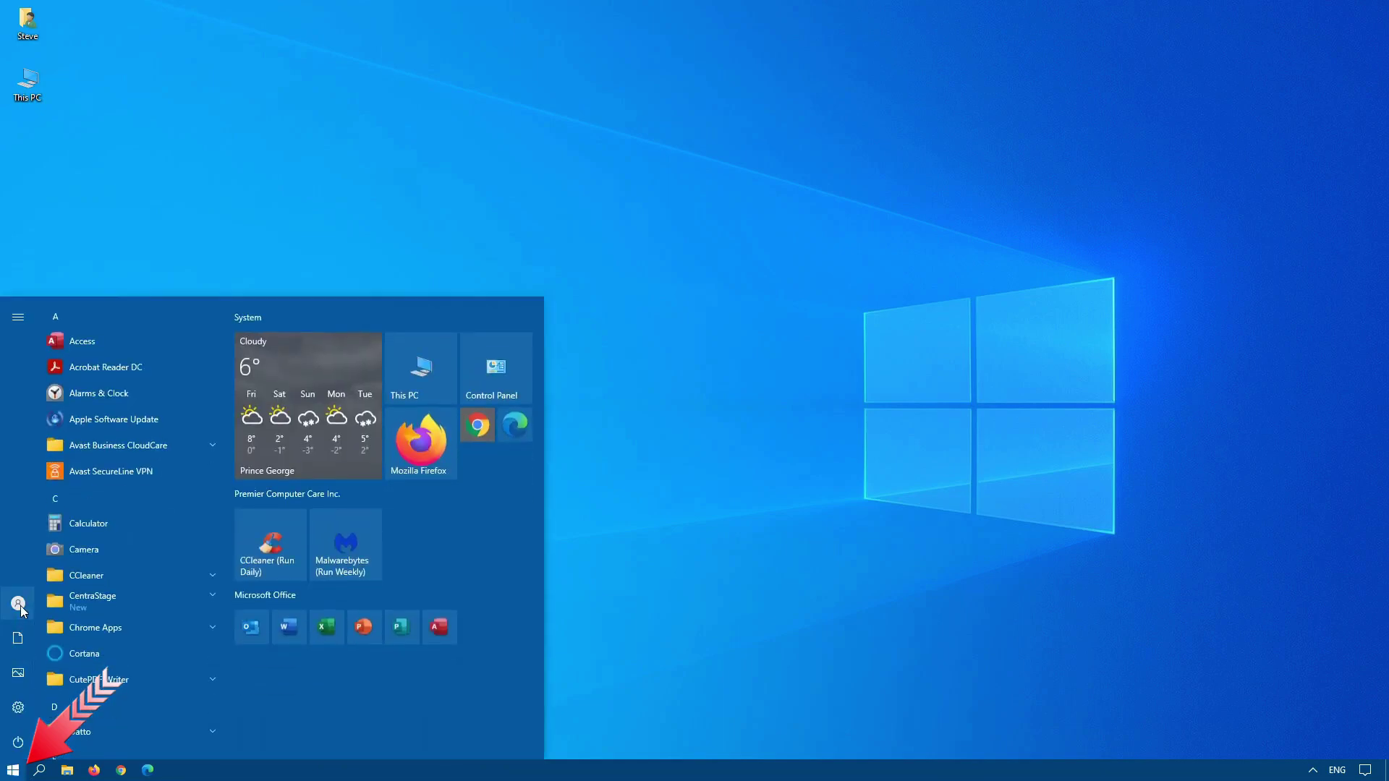
left_click(20, 605)
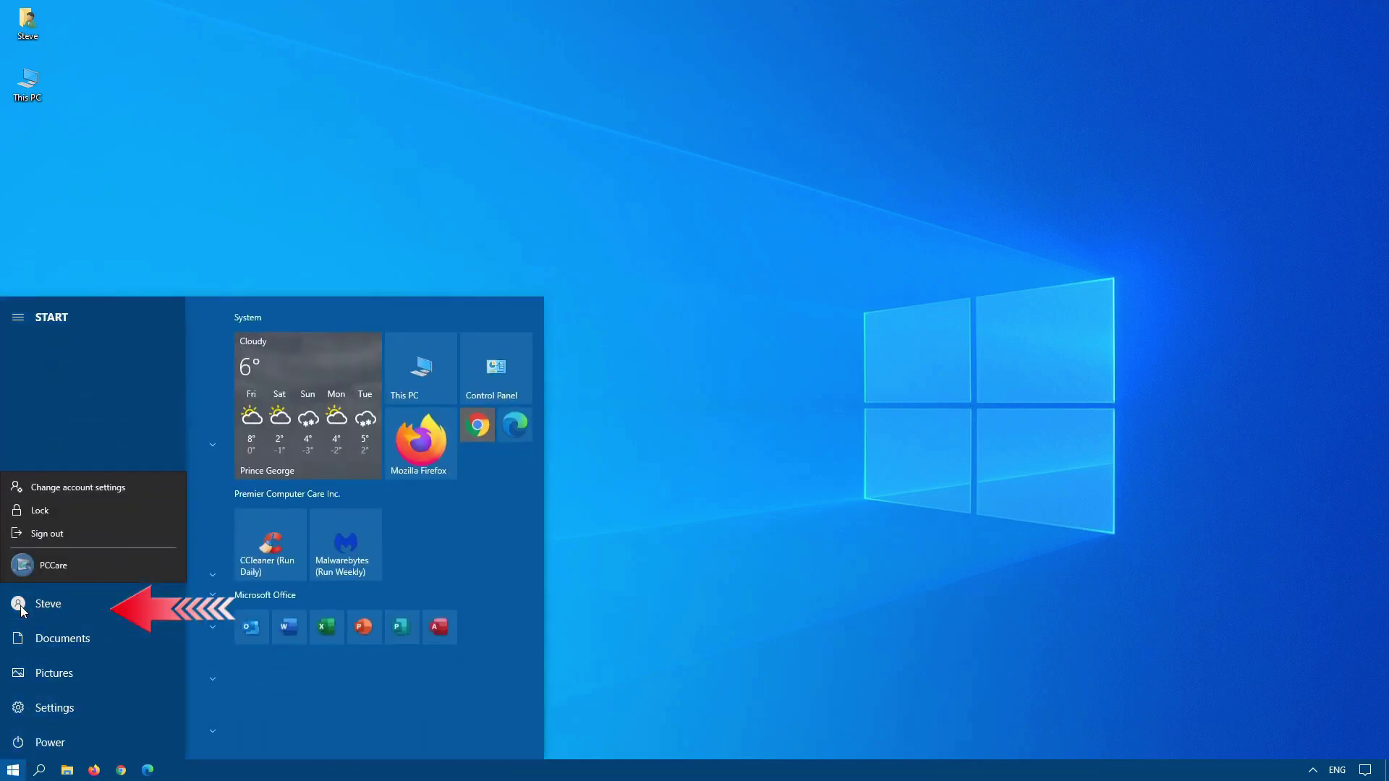
left_click(109, 489)
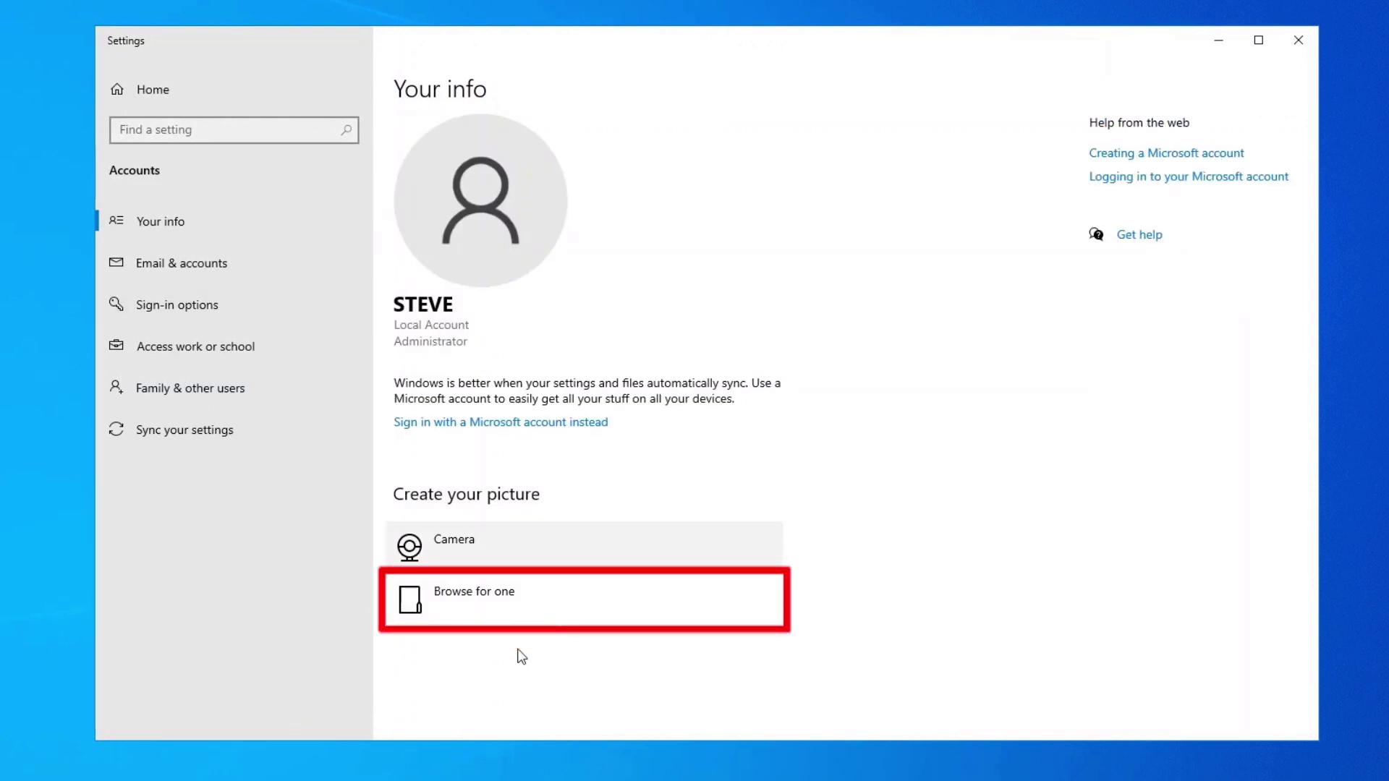
left_click(505, 606)
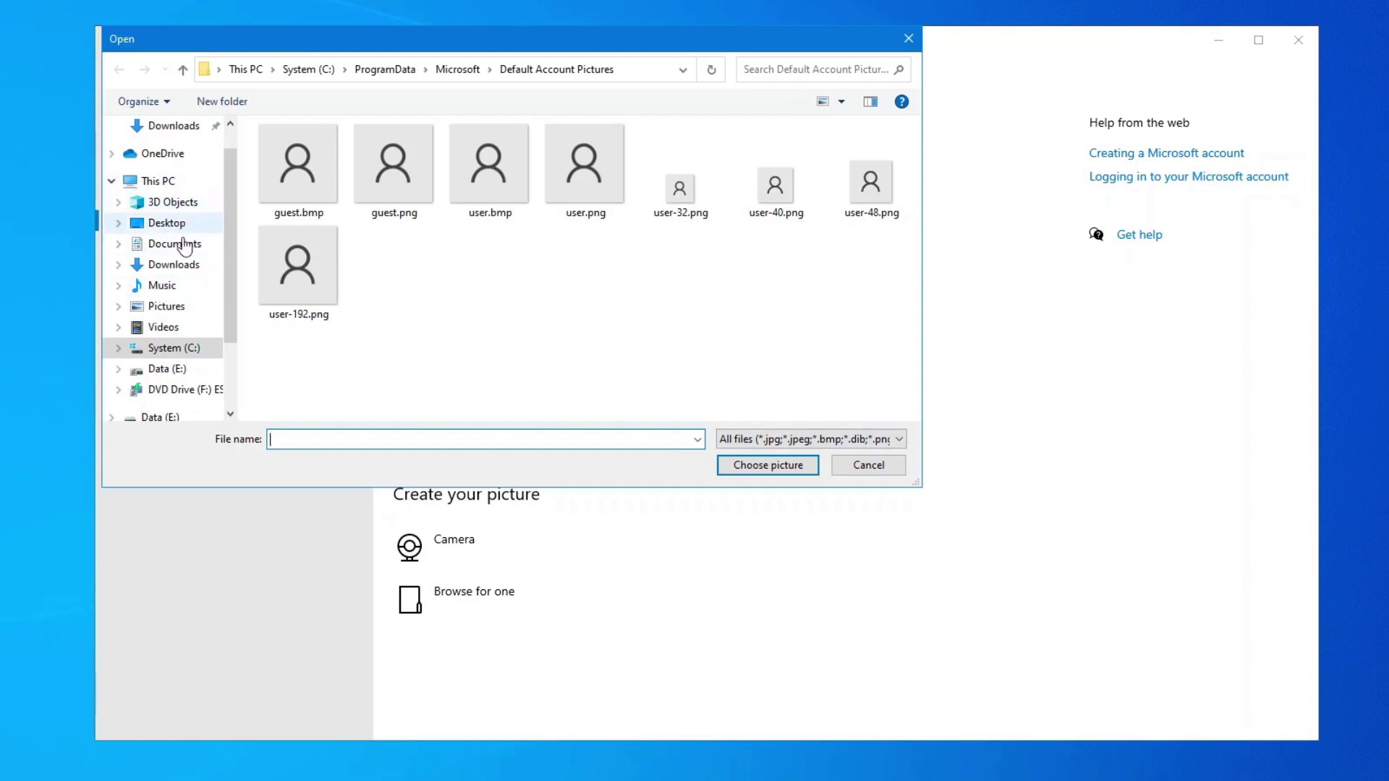
Set Image_be5.jpg, then Image_90c.jpg, then Image_9d0.jpg from Pictures as the account picture.
scroll(169, 279, "up", 1)
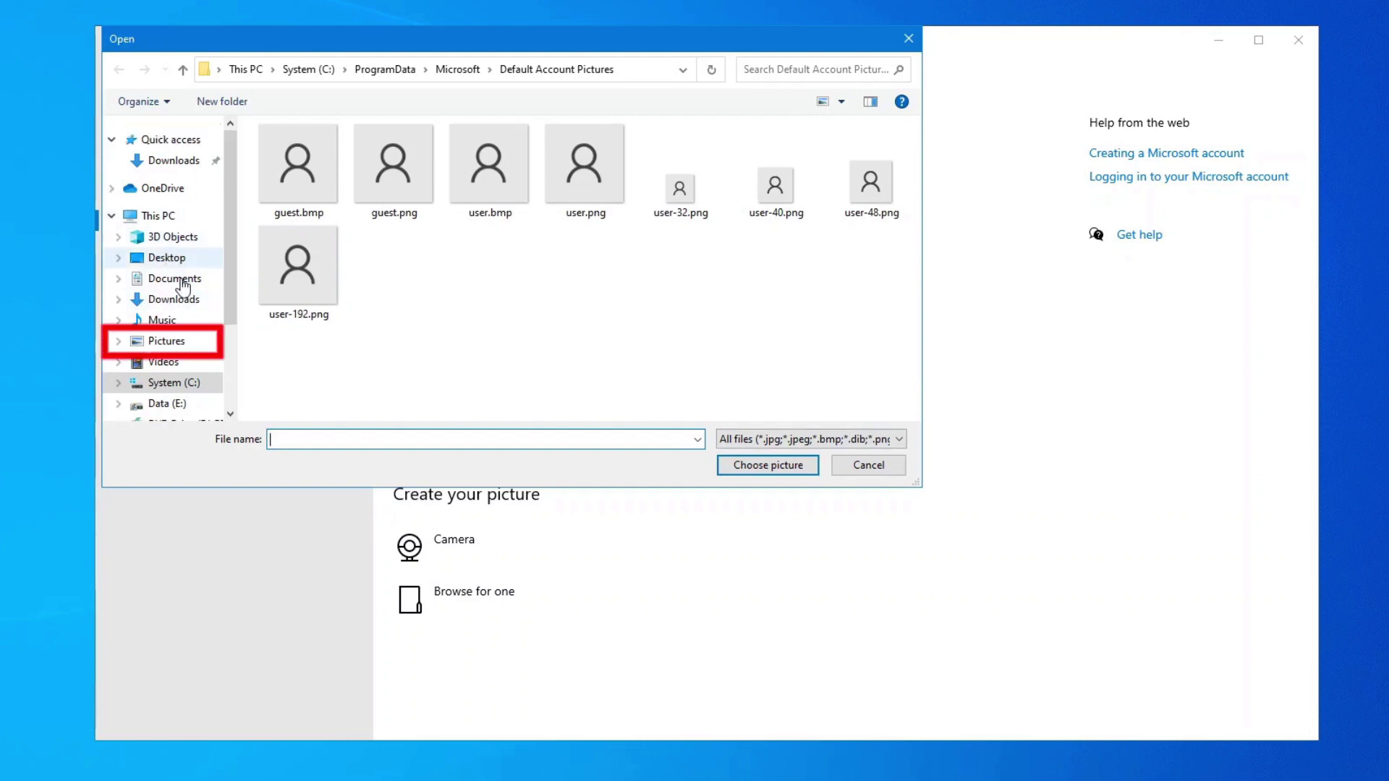
left_click(192, 342)
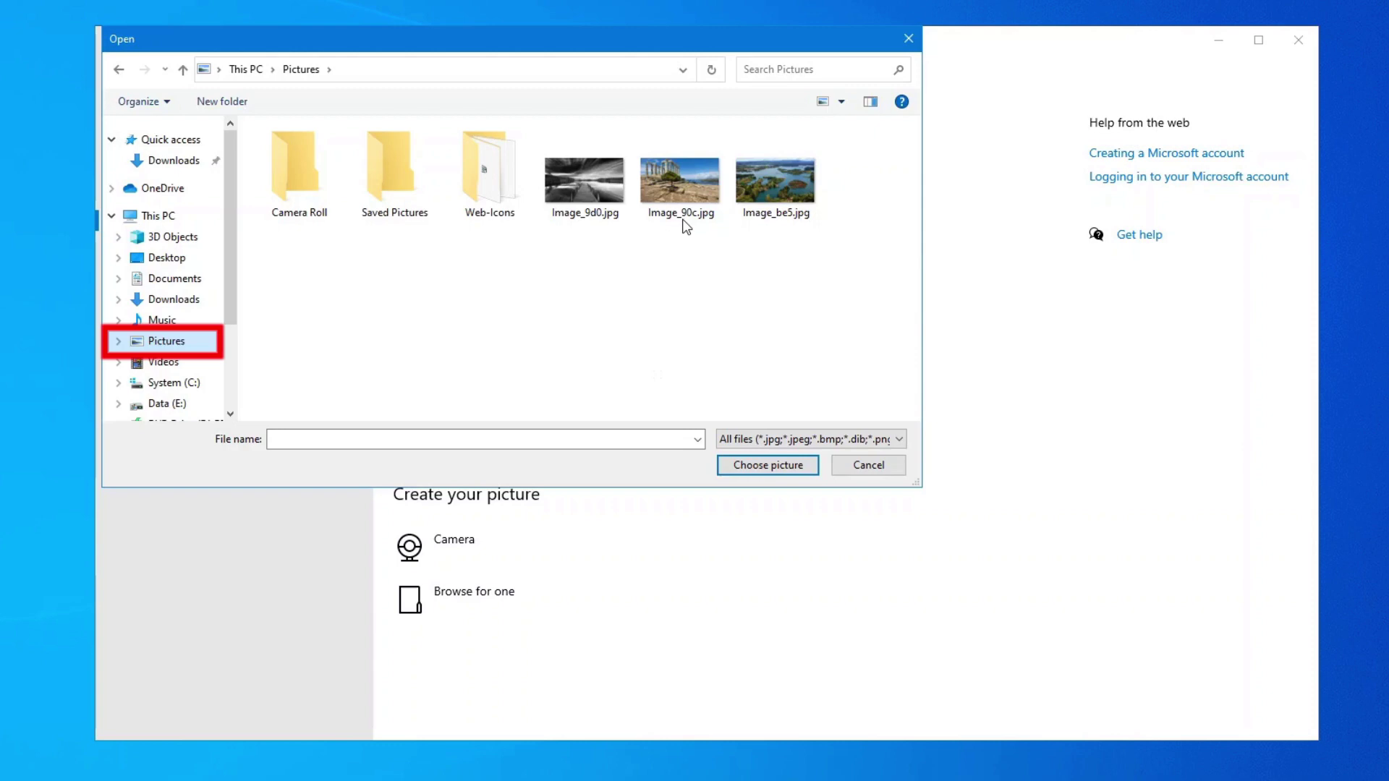
double_click(770, 187)
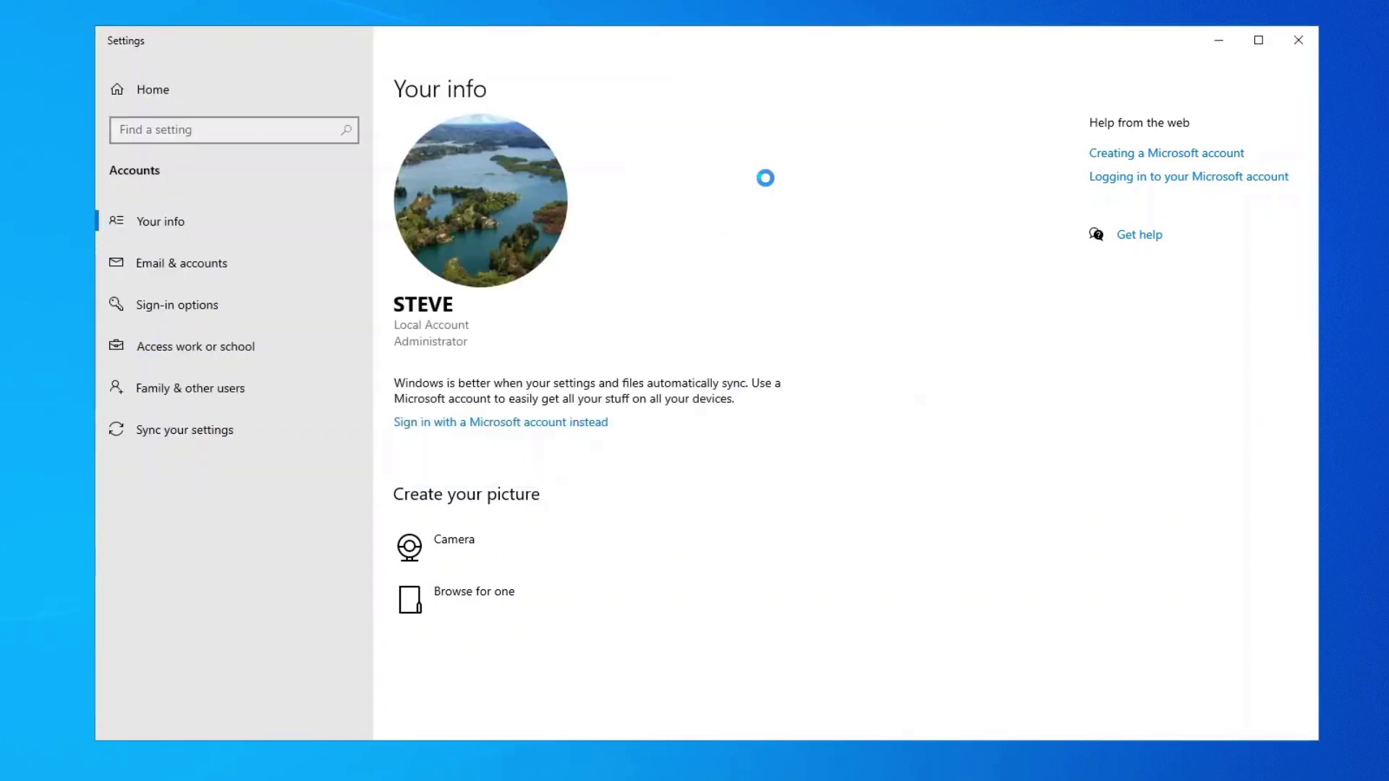
left_click(491, 602)
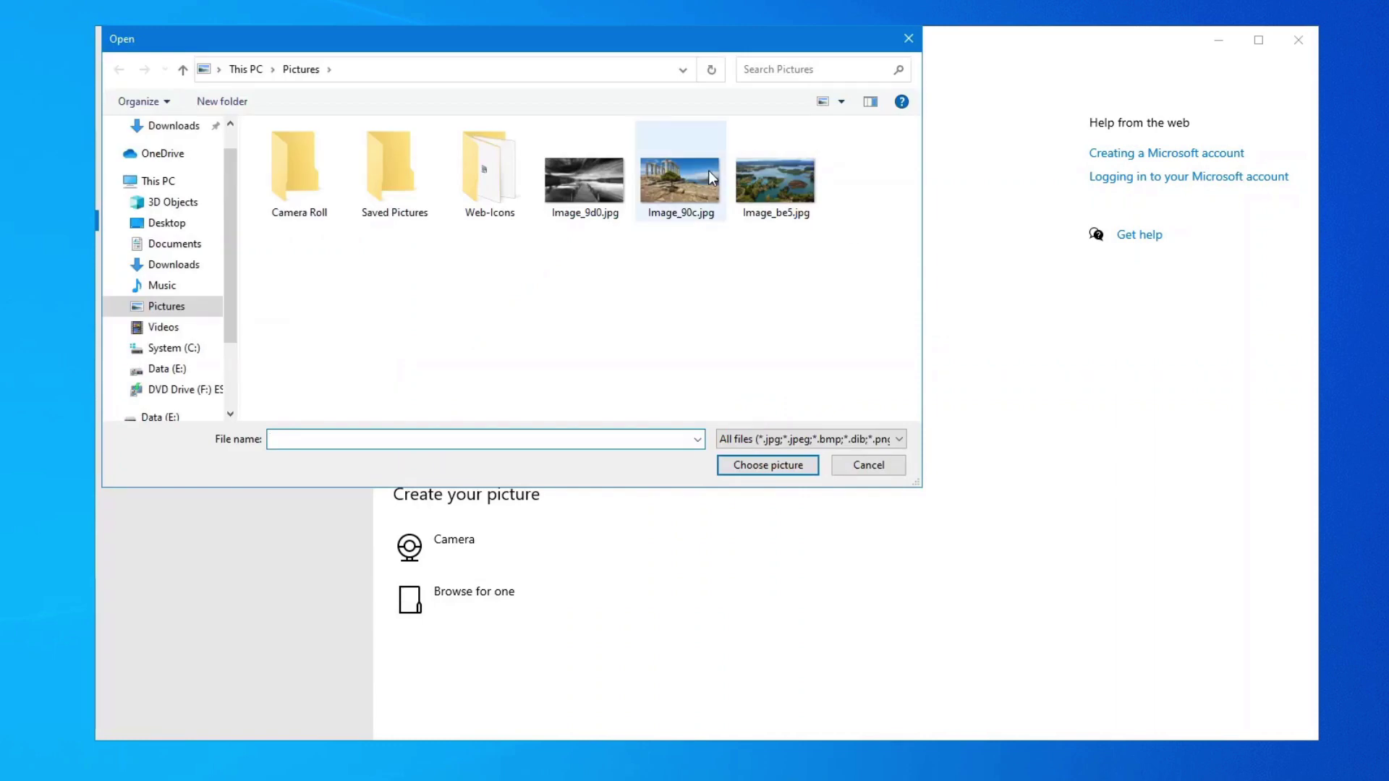
double_click(707, 201)
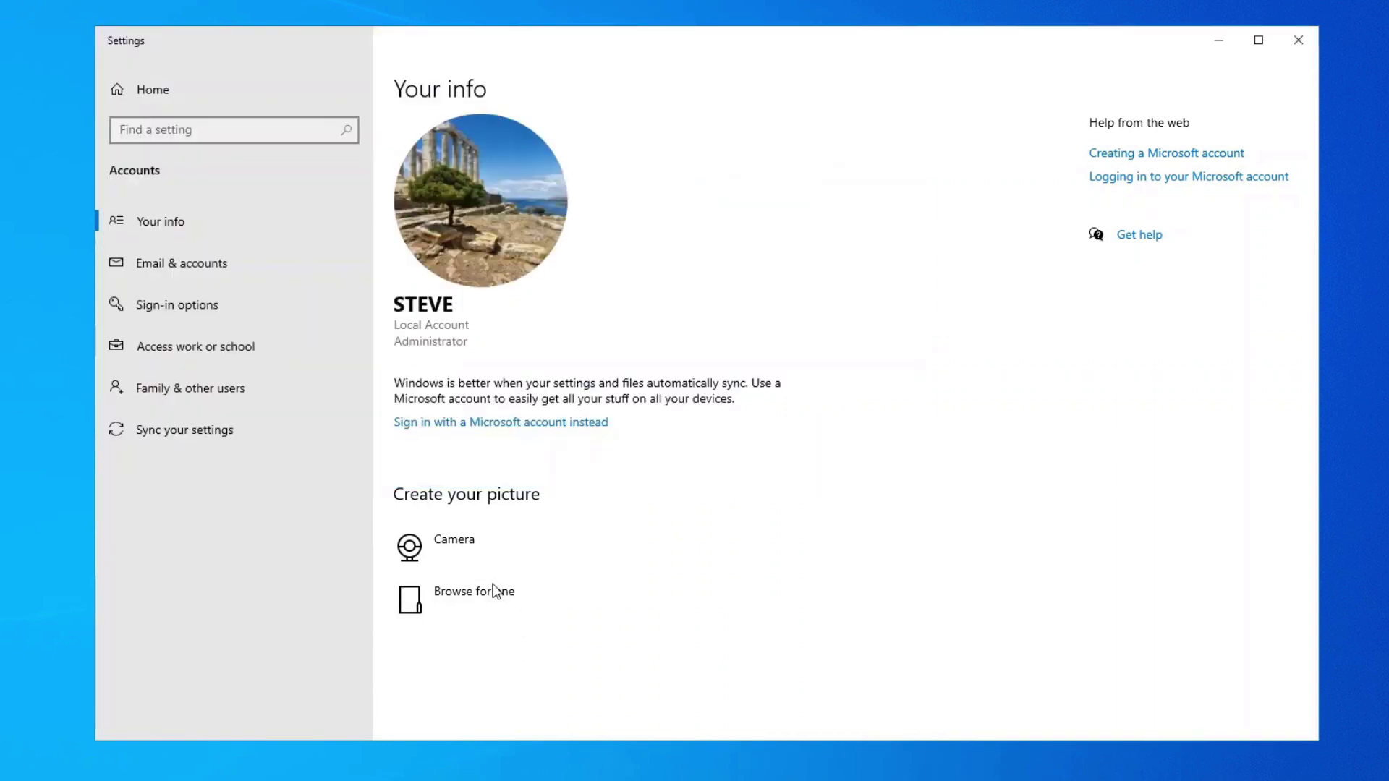
left_click(495, 591)
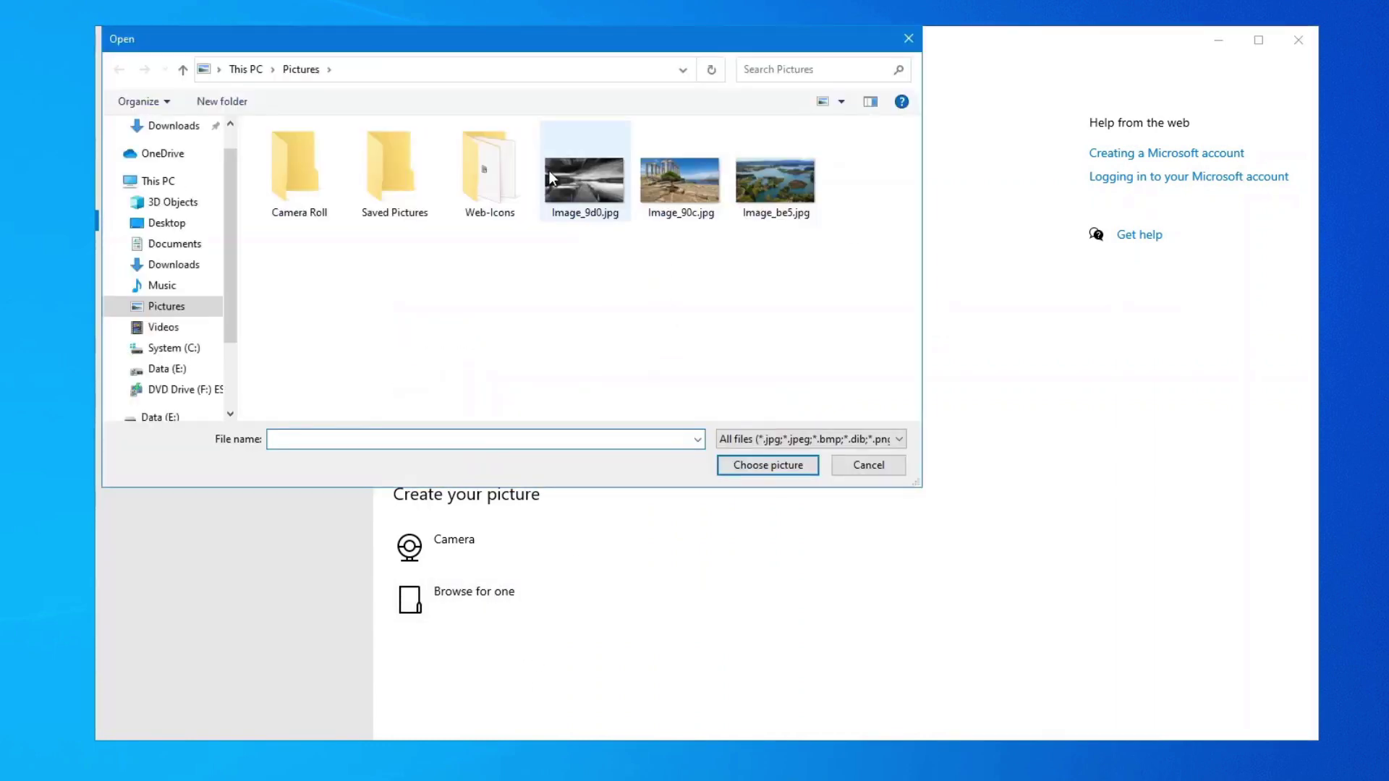
double_click(550, 178)
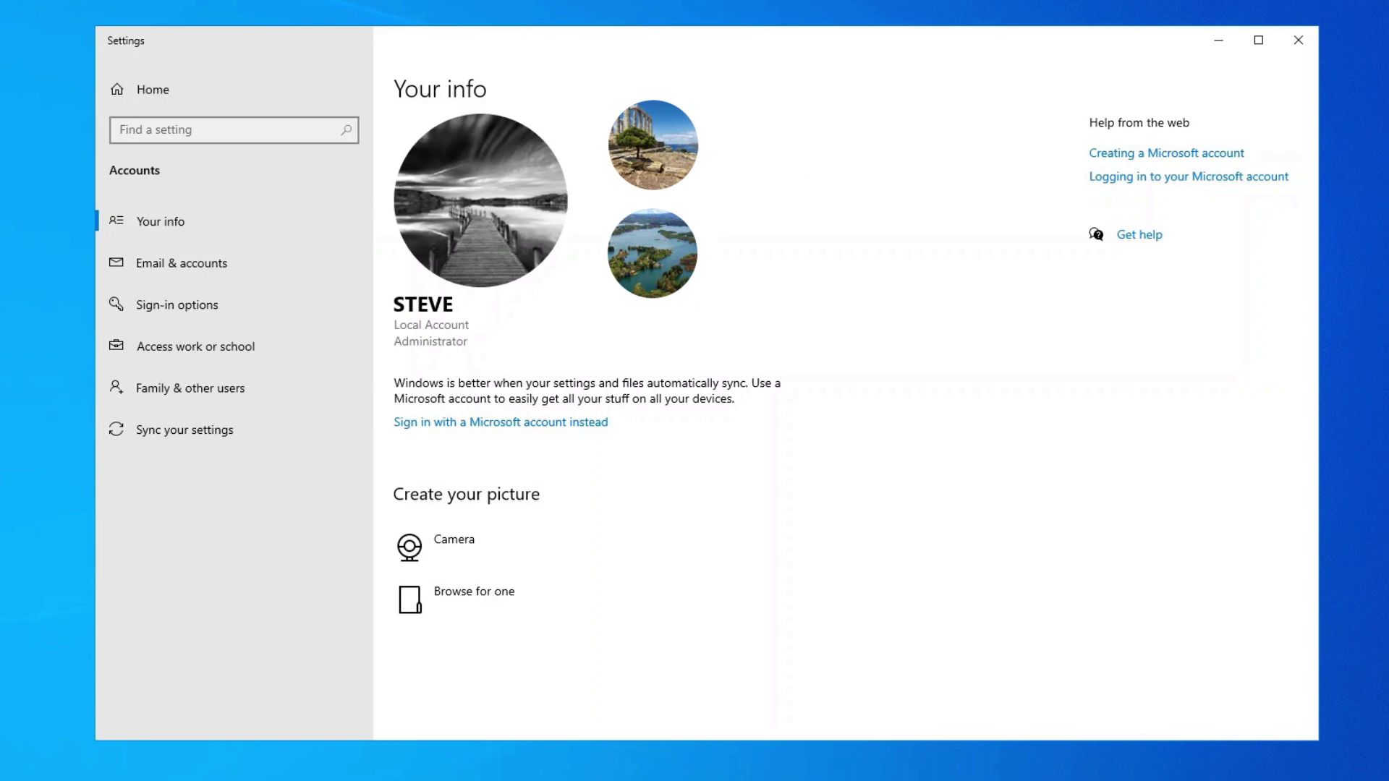
Close Settings and open C:\Users\Public in File Explorer.
left_click(1305, 34)
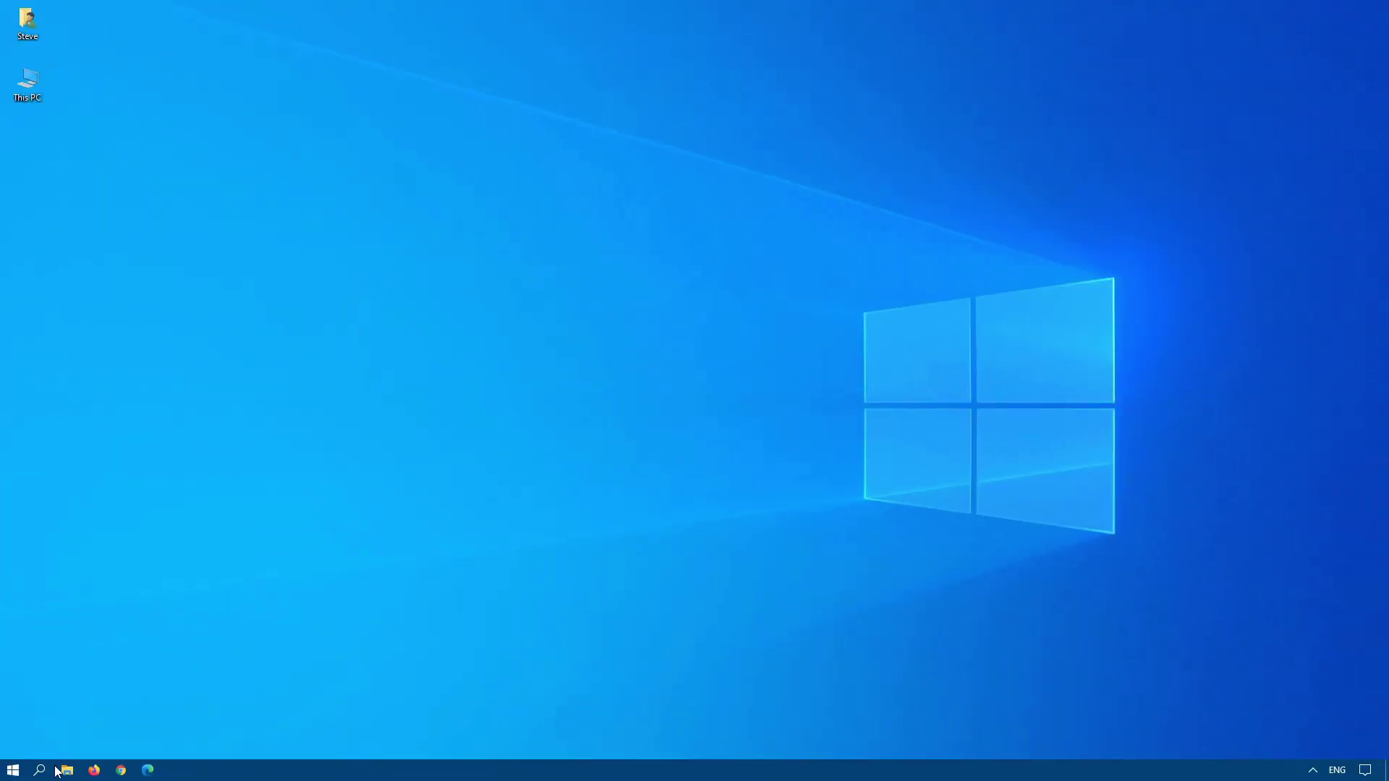
left_click(67, 771)
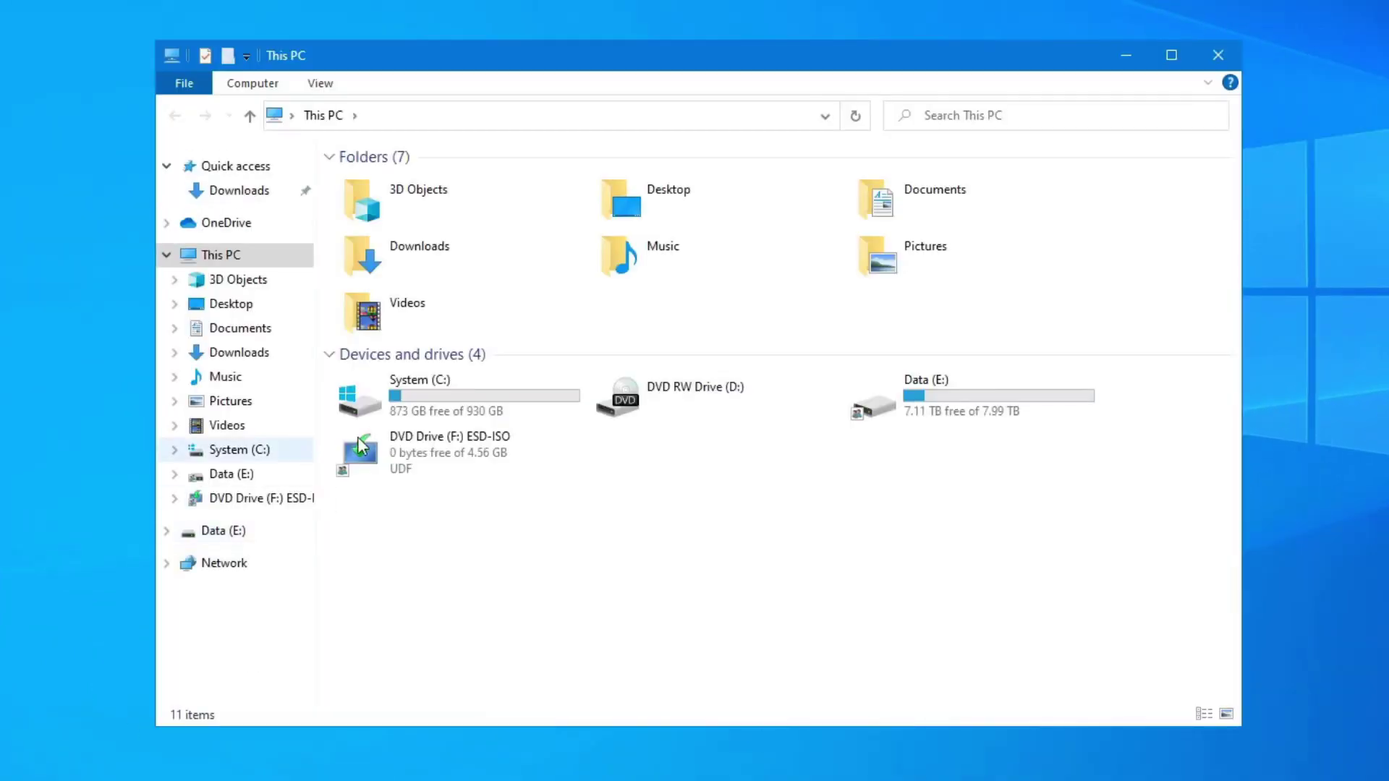
double_click(431, 396)
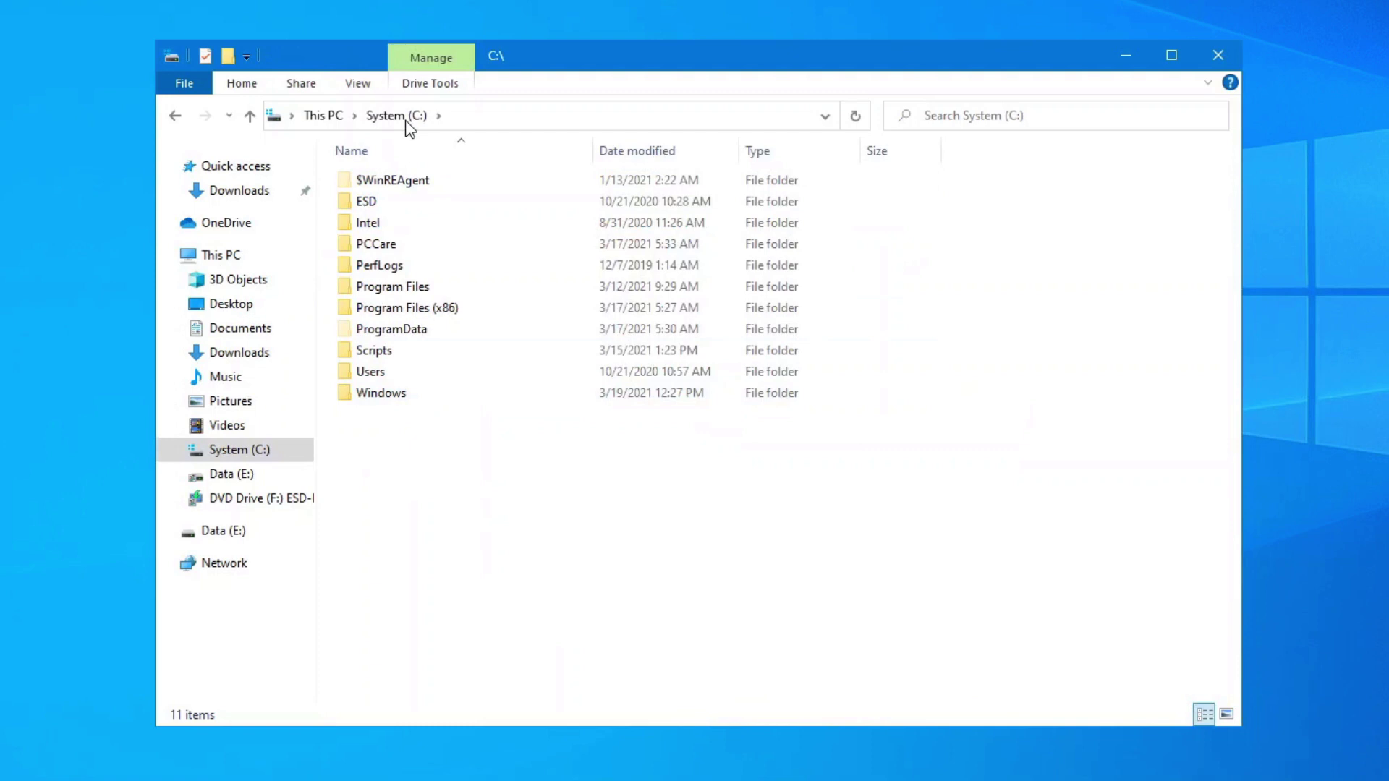
double_click(394, 374)
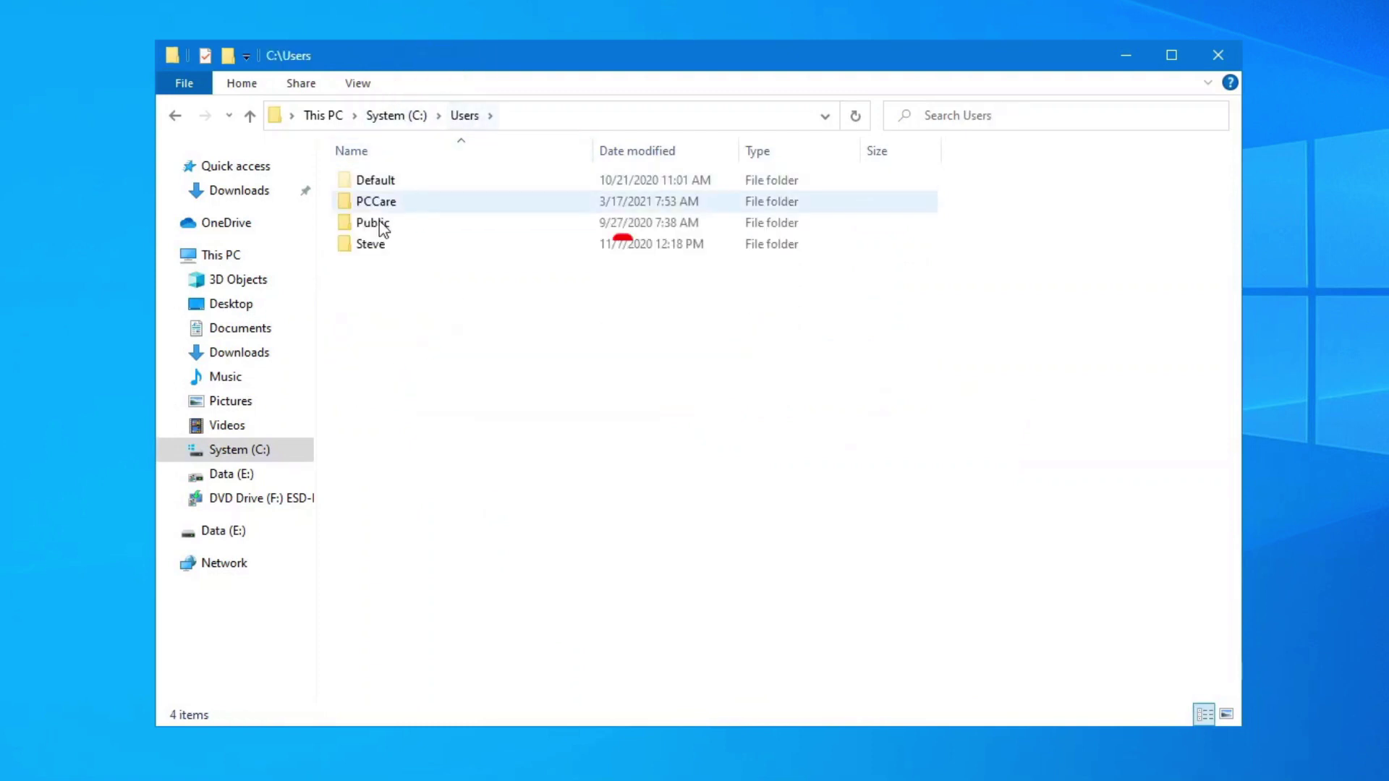
double_click(381, 223)
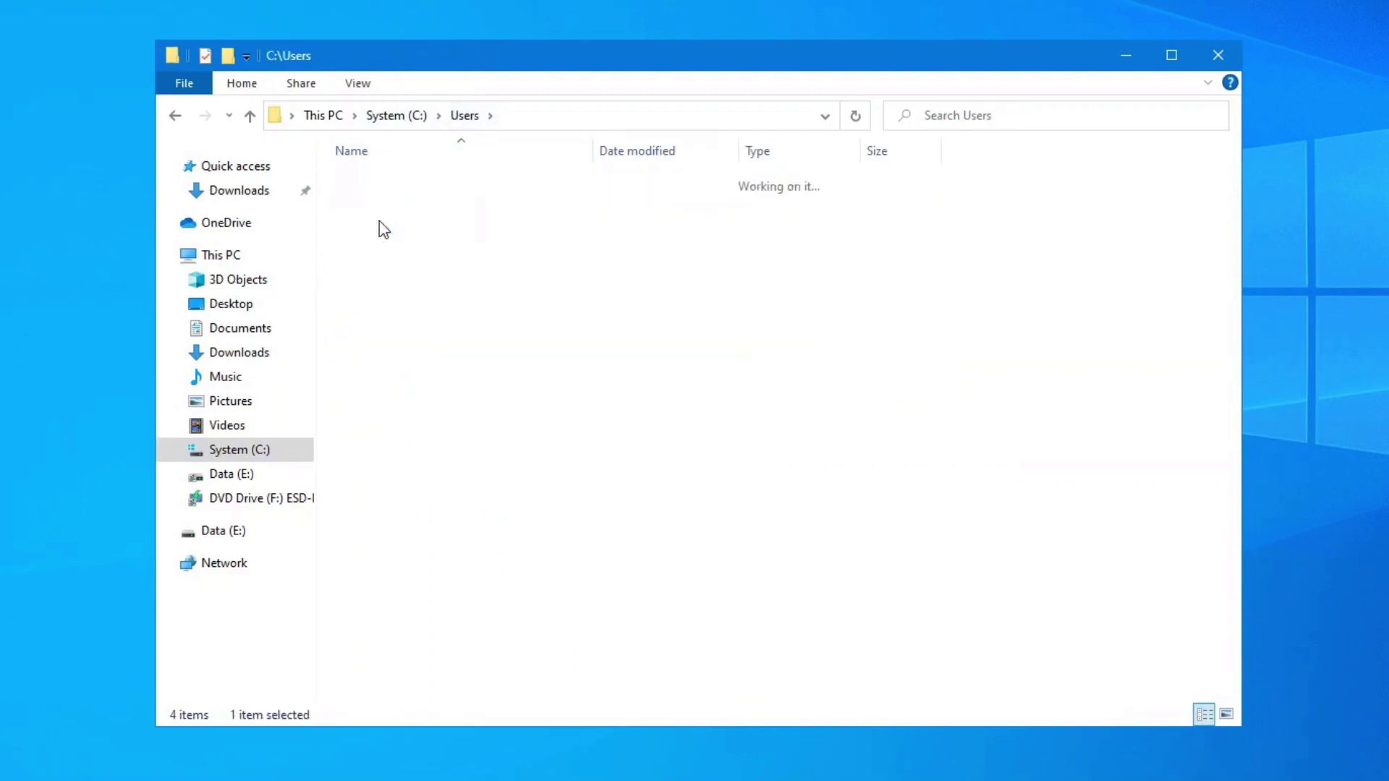
Turn on showing hidden items in the Folder Options view settings.
left_click(362, 84)
left_click(1136, 130)
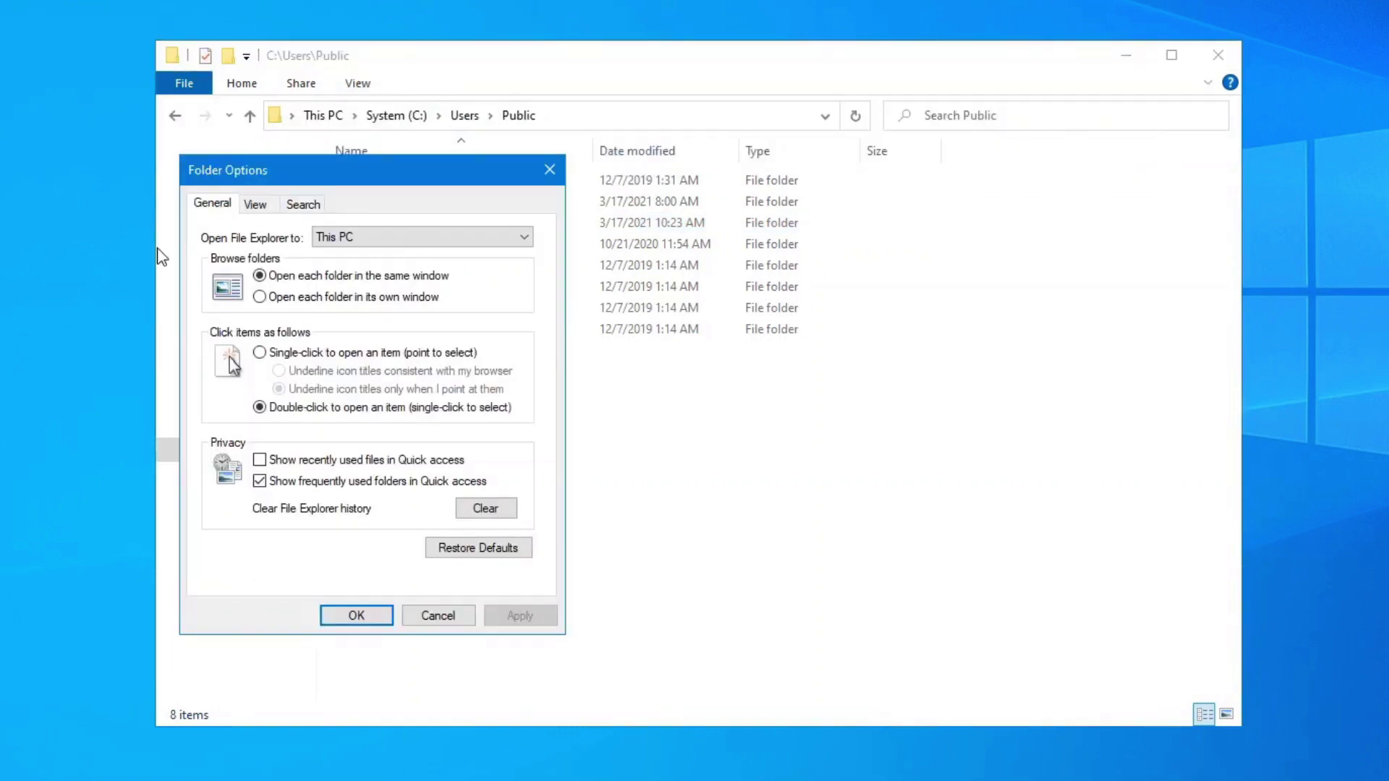
left_click(255, 205)
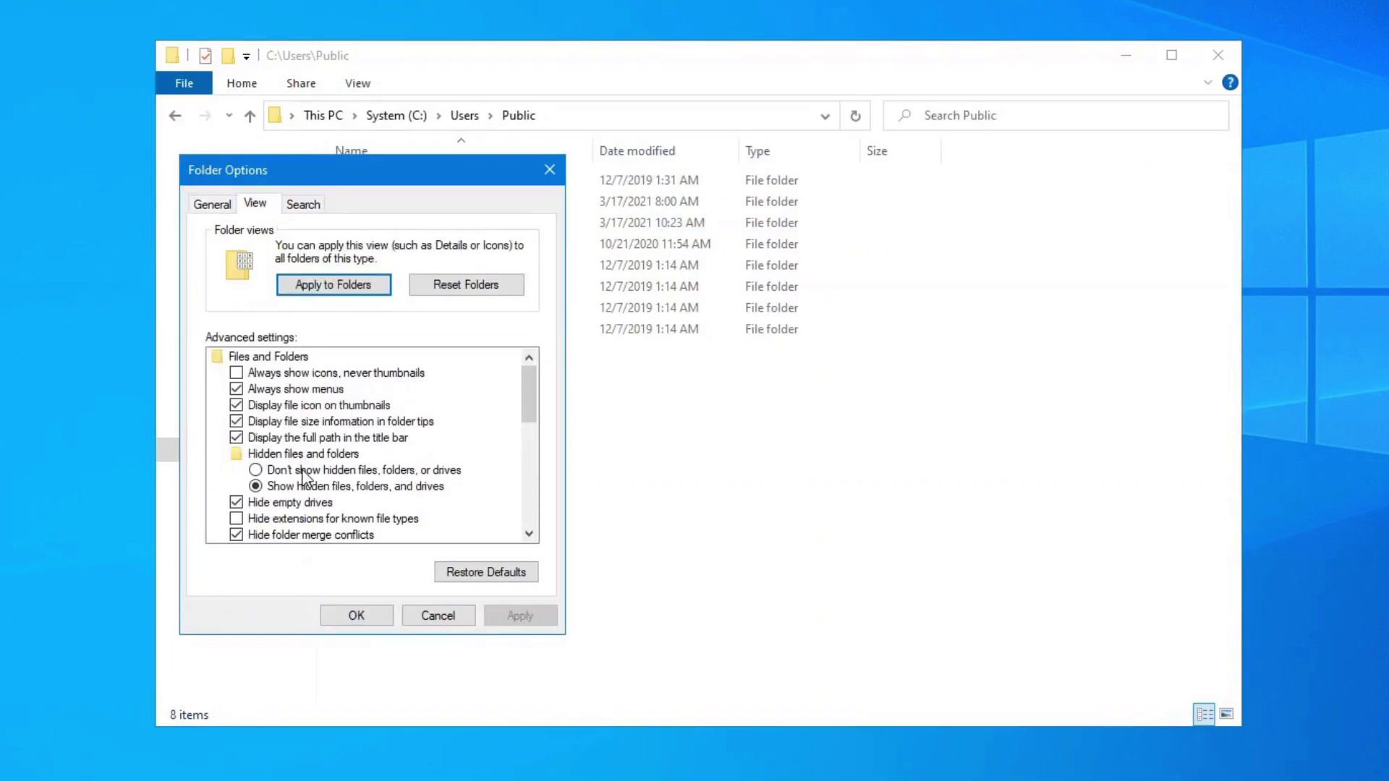
left_click(358, 616)
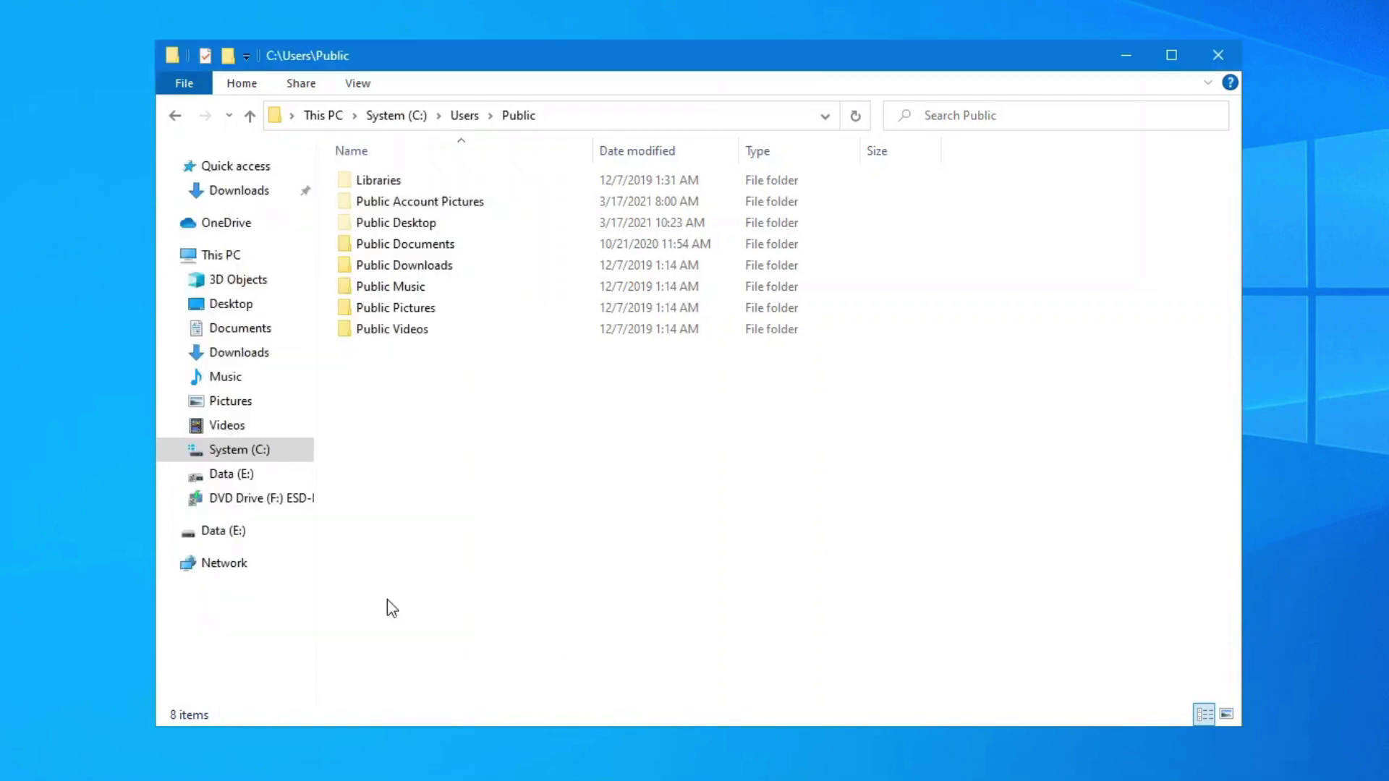
Open Public Account Pictures, widen the Name column, and check both S-1-5-21… subfolders.
double_click(420, 205)
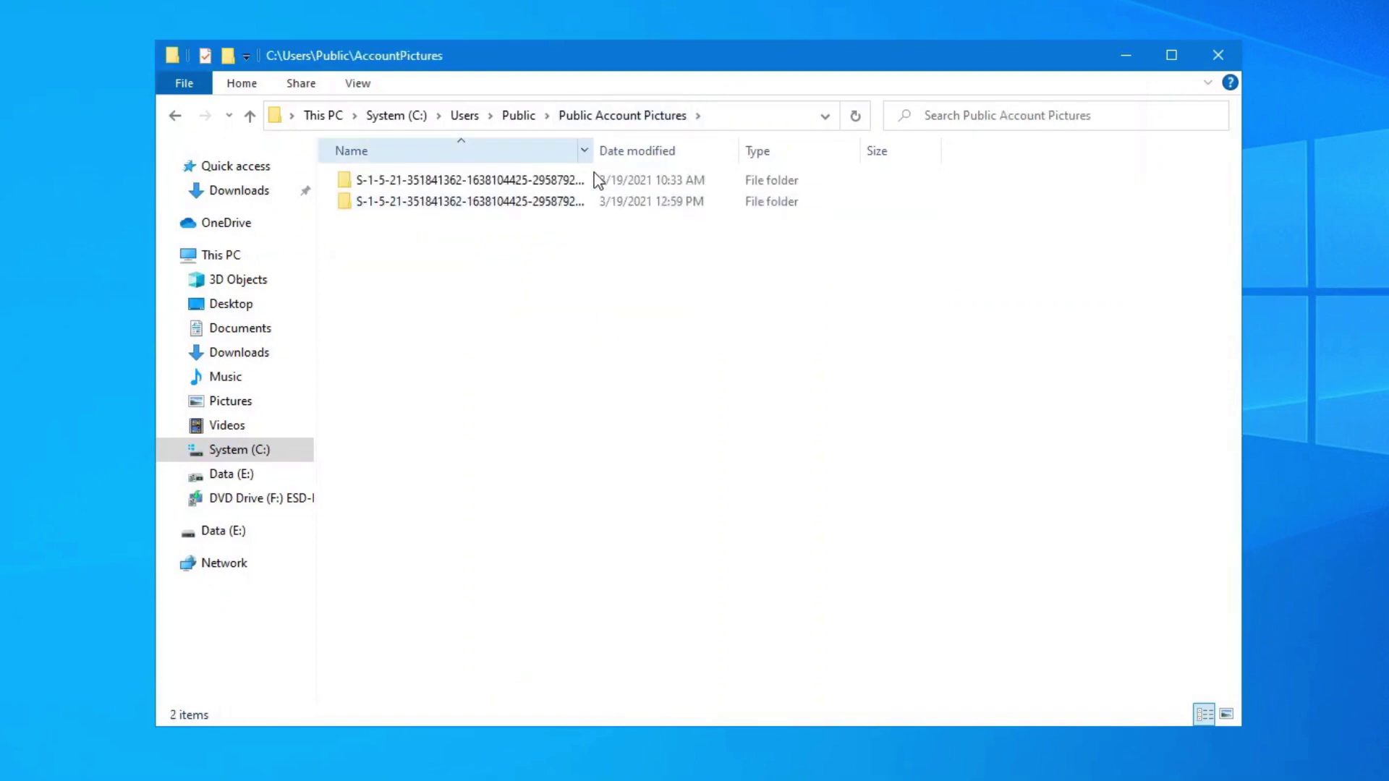
double_click(592, 155)
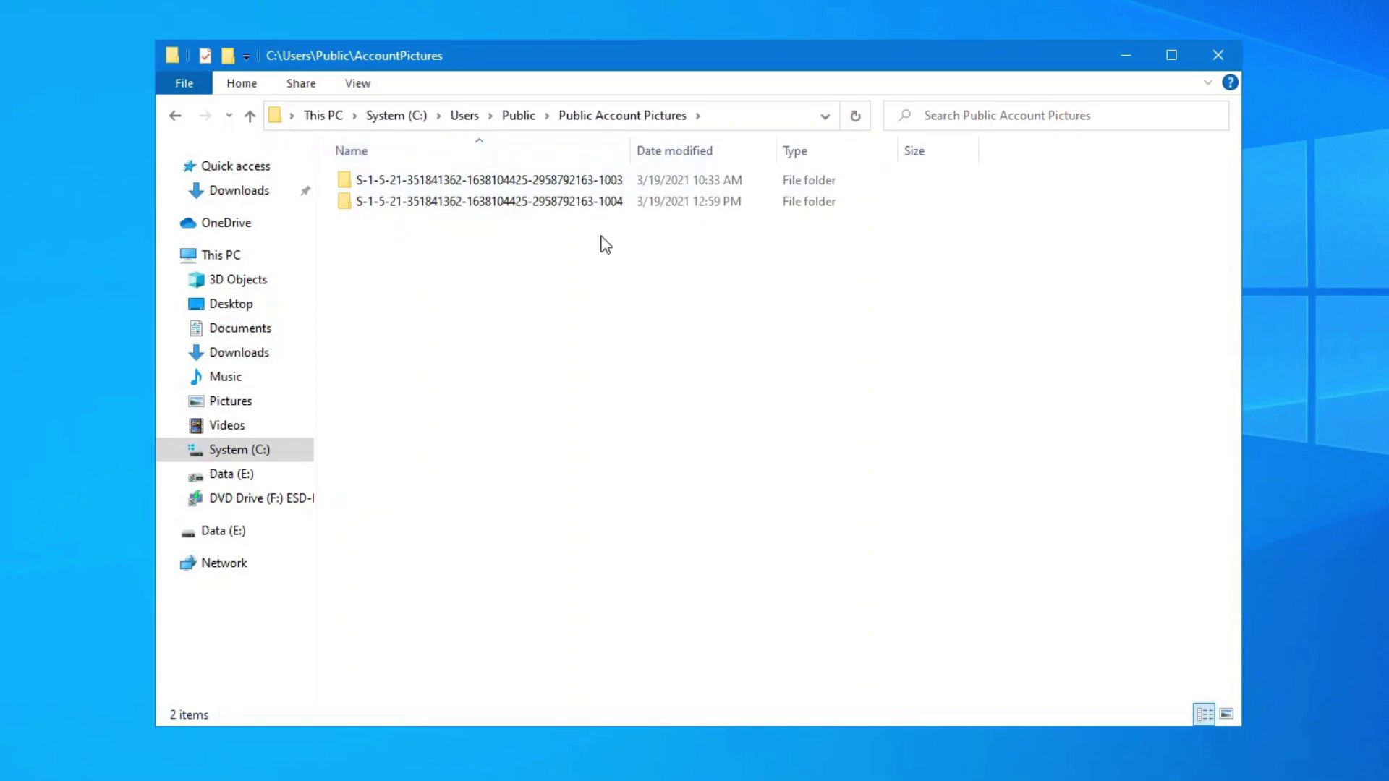
double_click(554, 204)
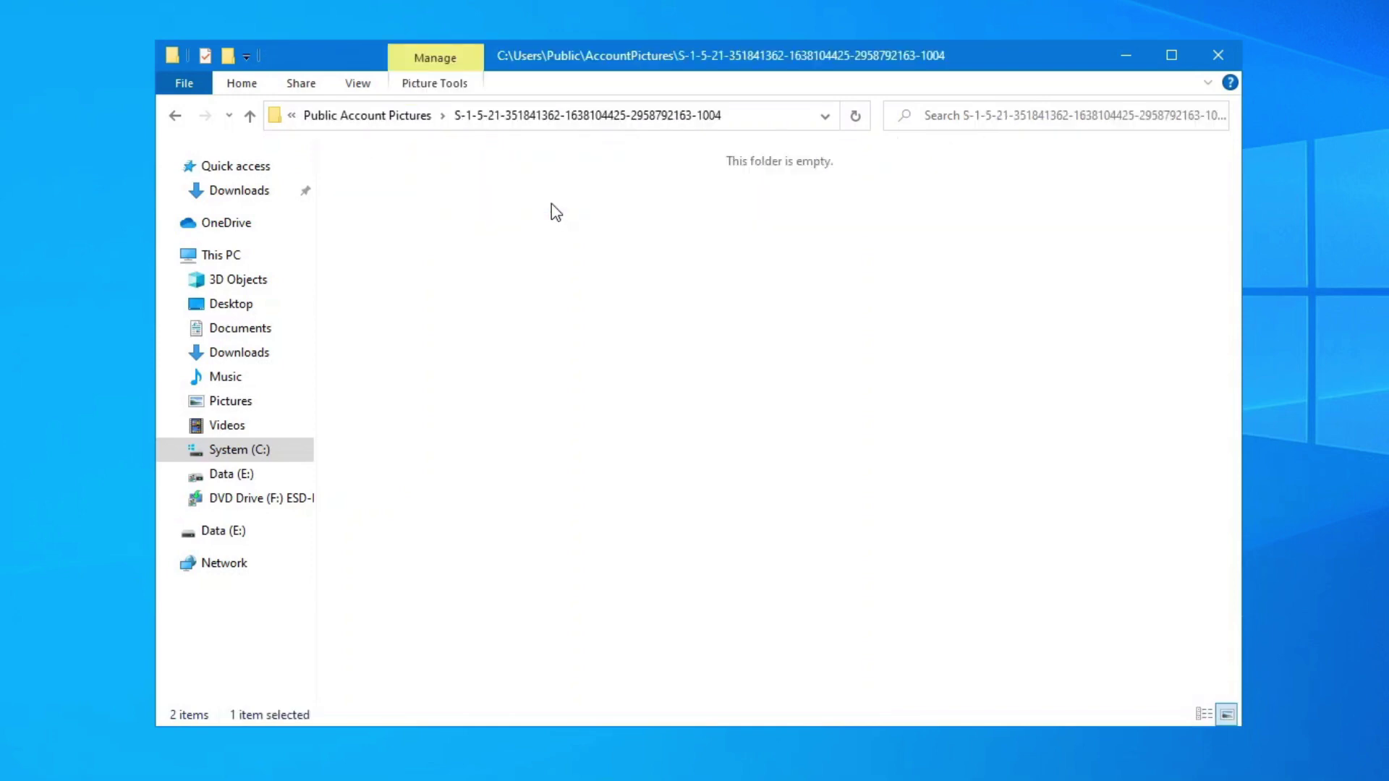
left_click(374, 126)
double_click(450, 182)
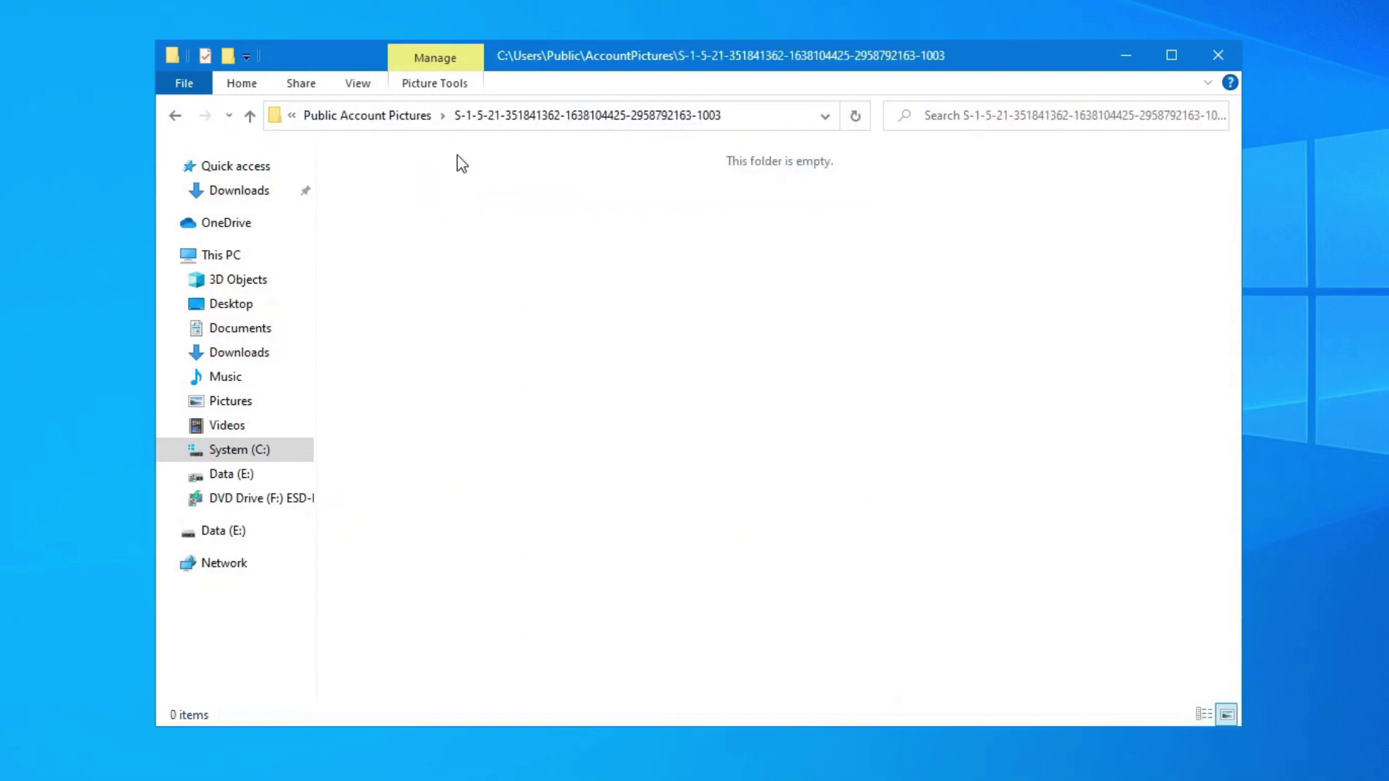
Untick 'Hide protected operating system files' in Folder Options and confirm the warning.
left_click(397, 121)
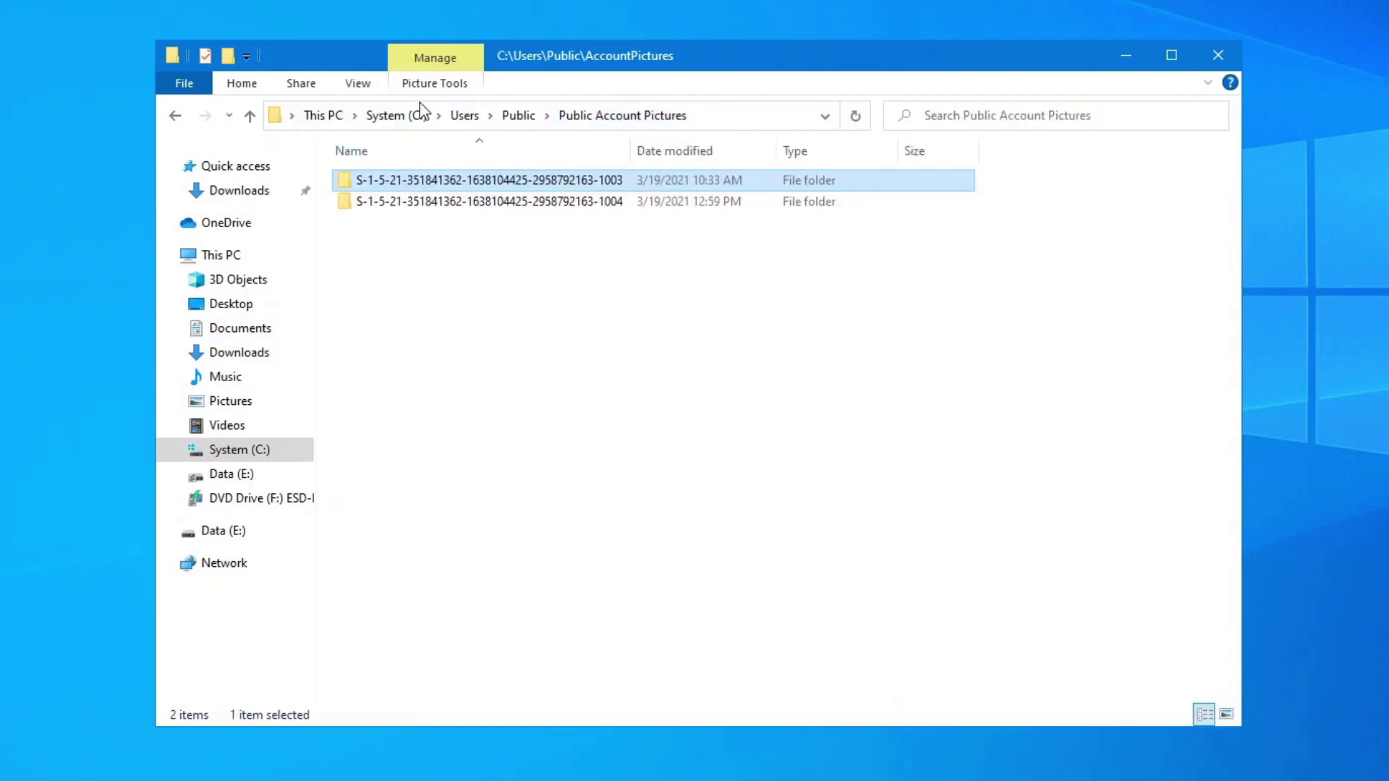
left_click(351, 81)
left_click(1142, 132)
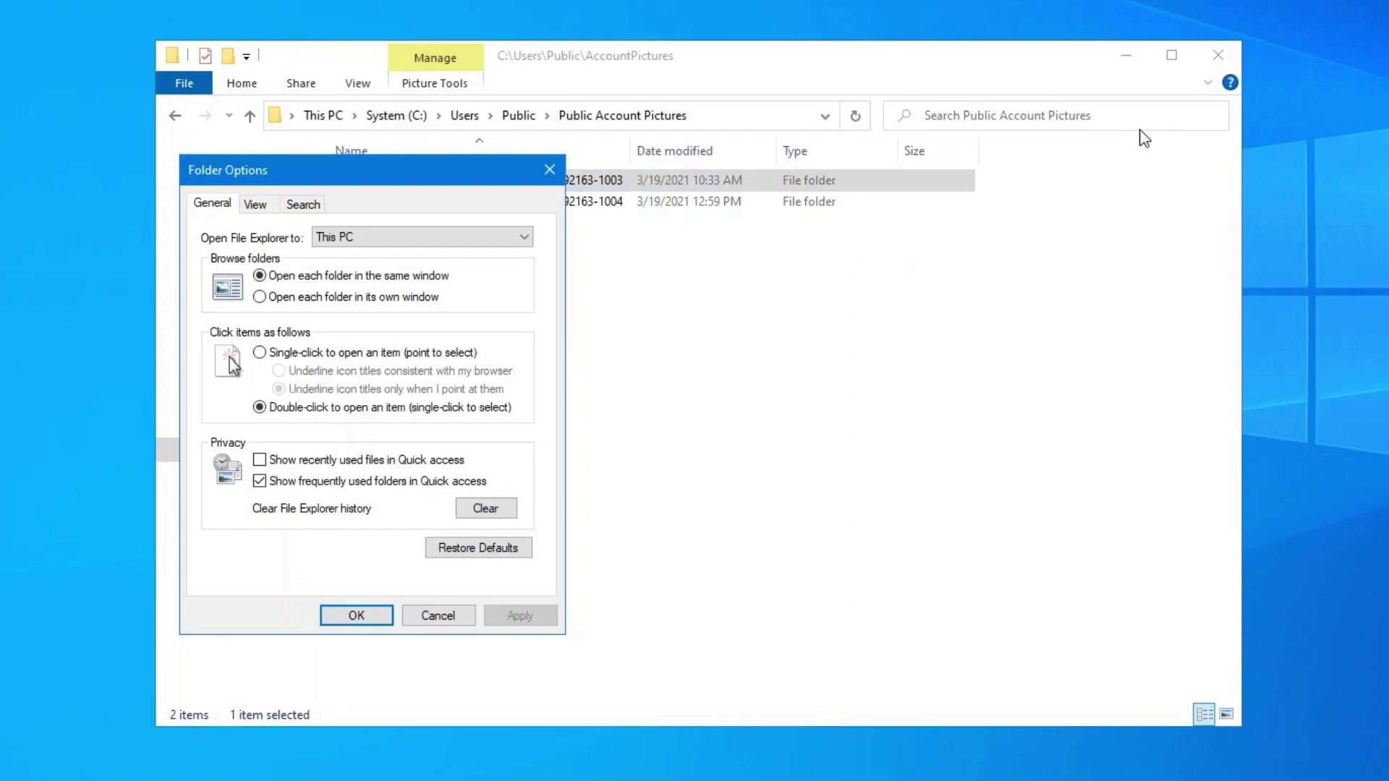
left_click(259, 206)
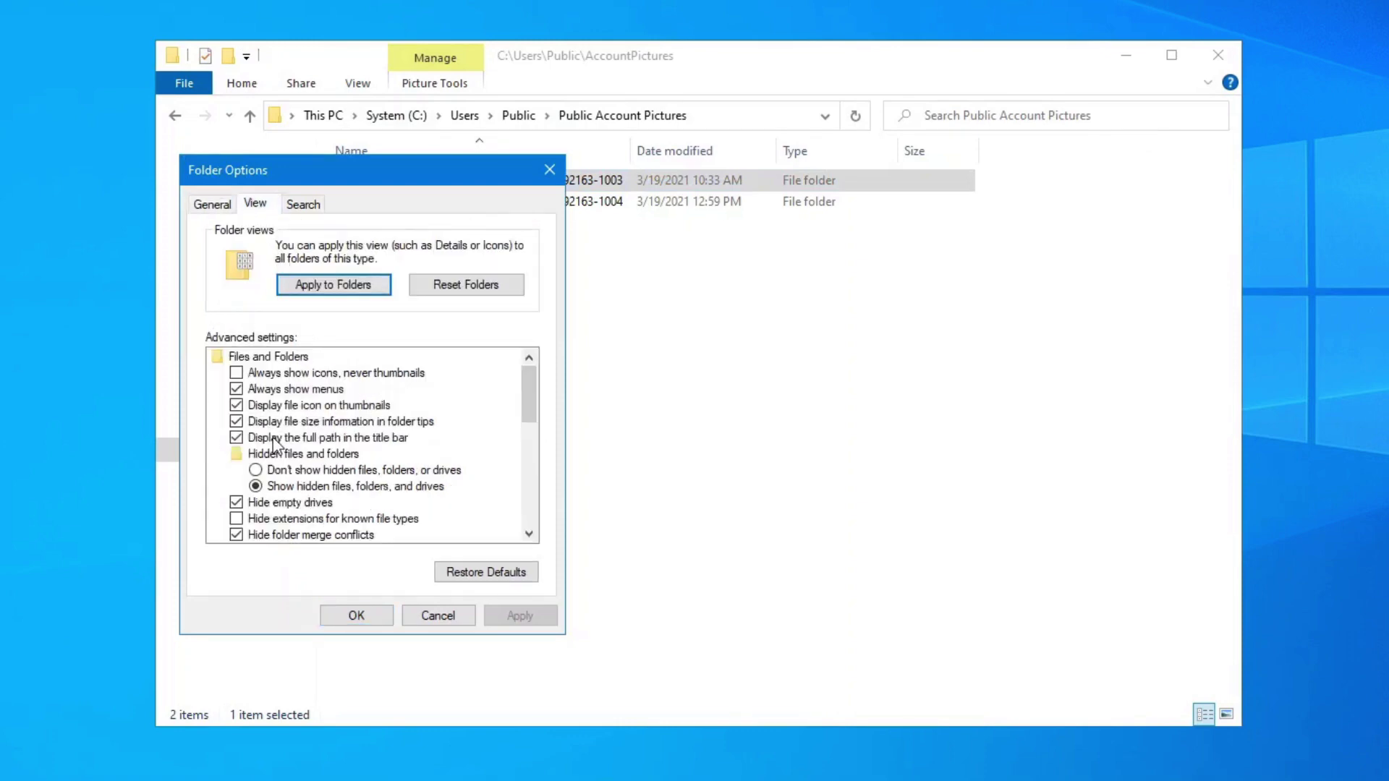
scroll(298, 499, "down", 2)
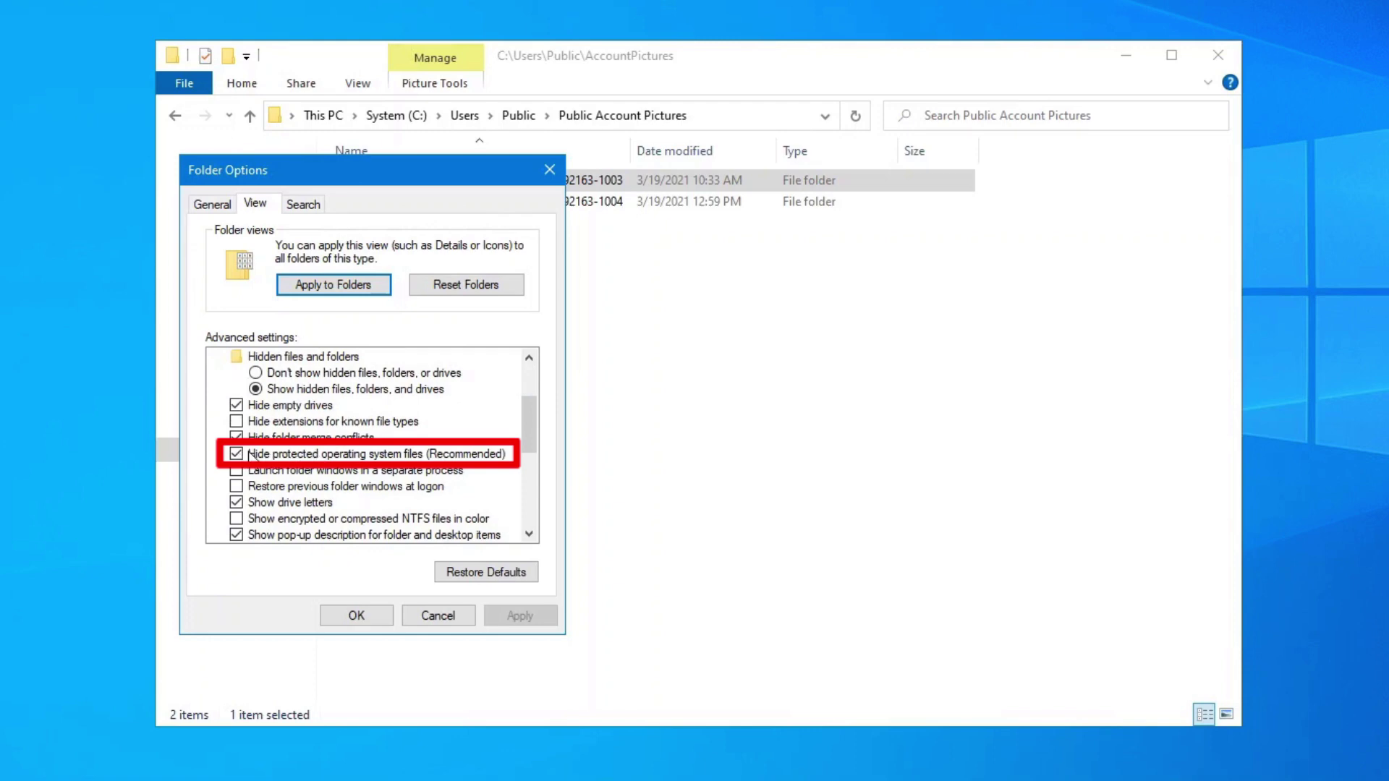
left_click(249, 456)
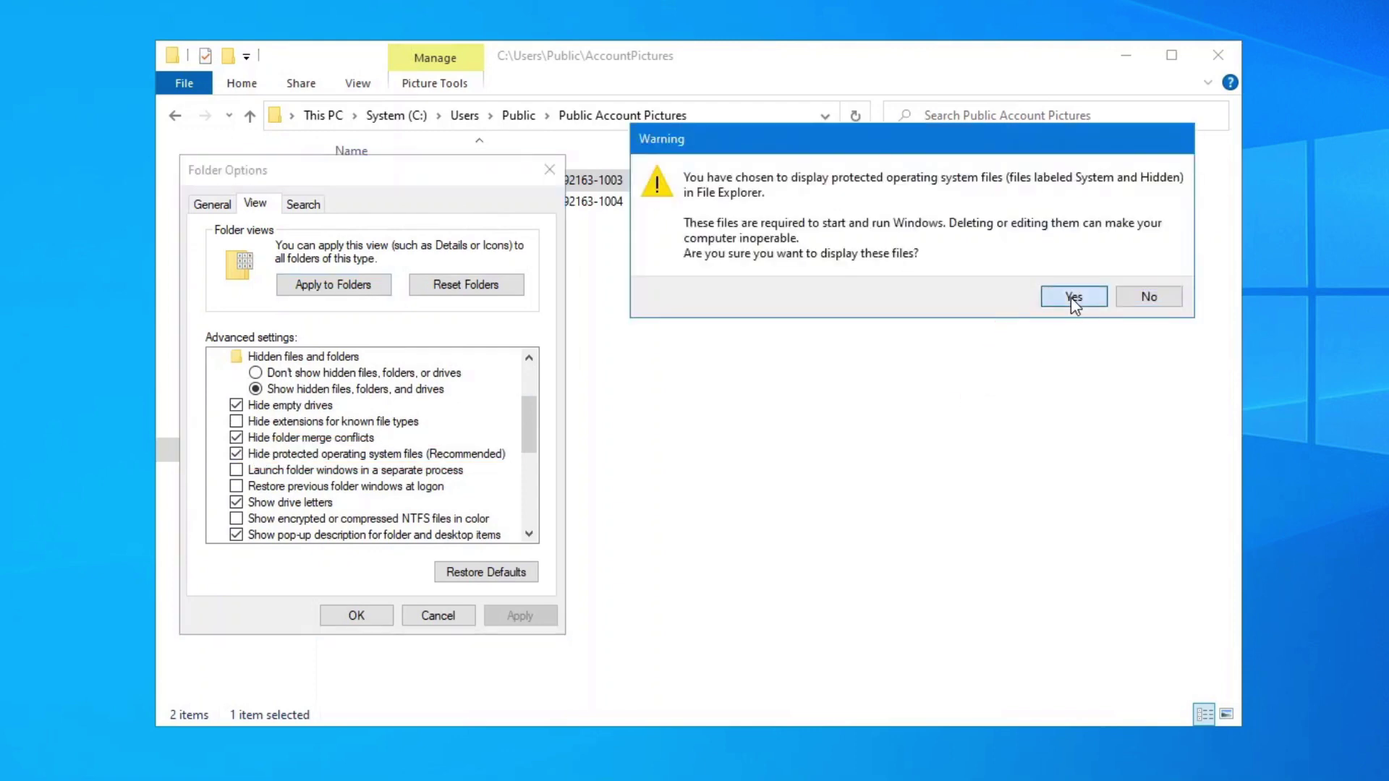
left_click(1074, 298)
left_click(353, 617)
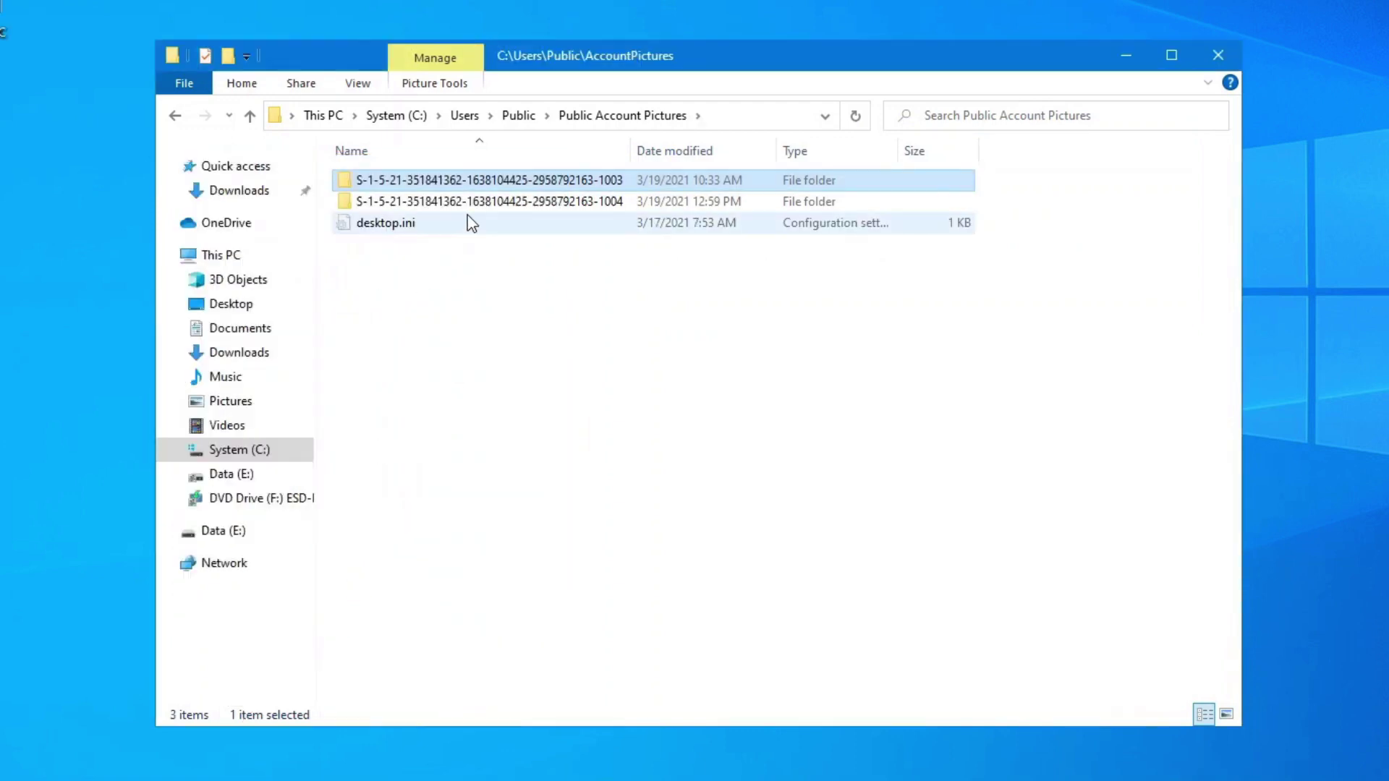
Open each S-1-5-21… account subfolder to see its 11 stored JPG images.
double_click(485, 203)
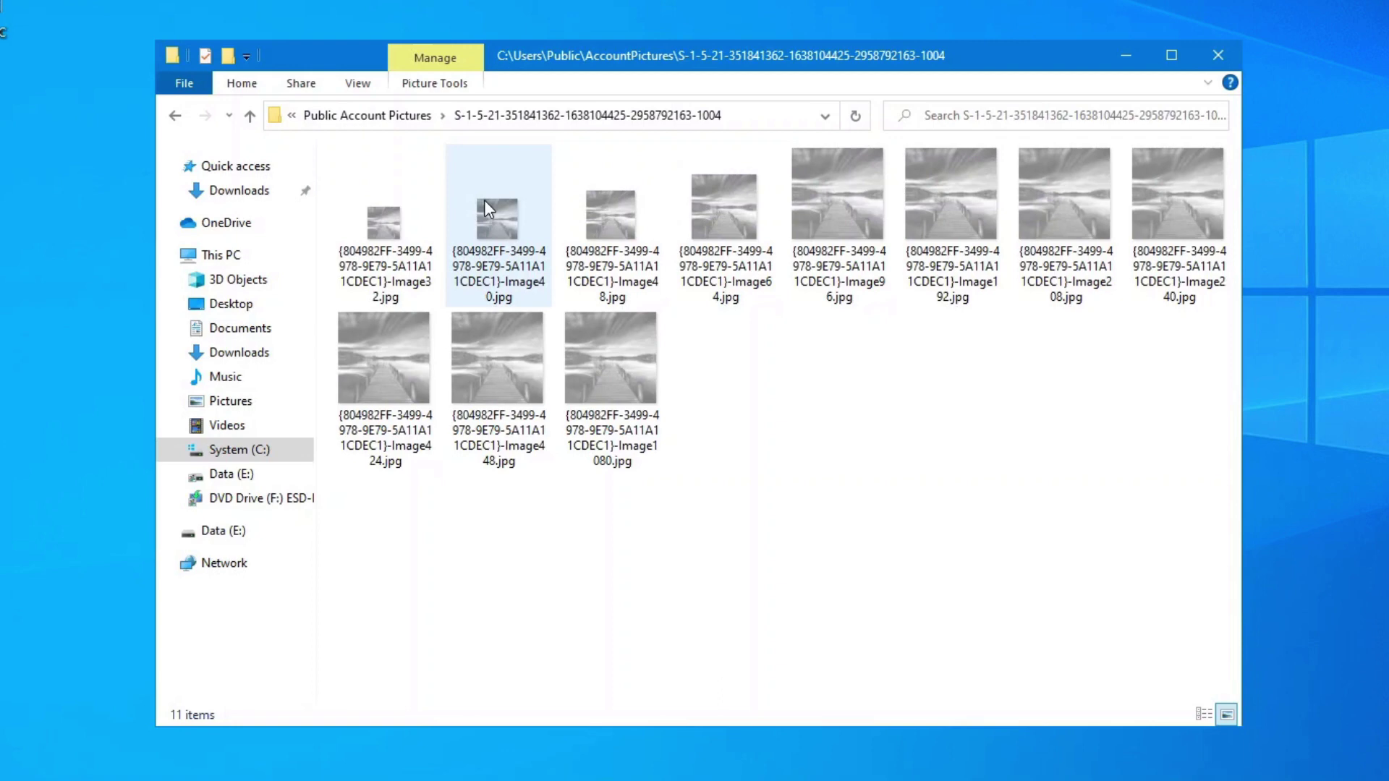
left_click(394, 114)
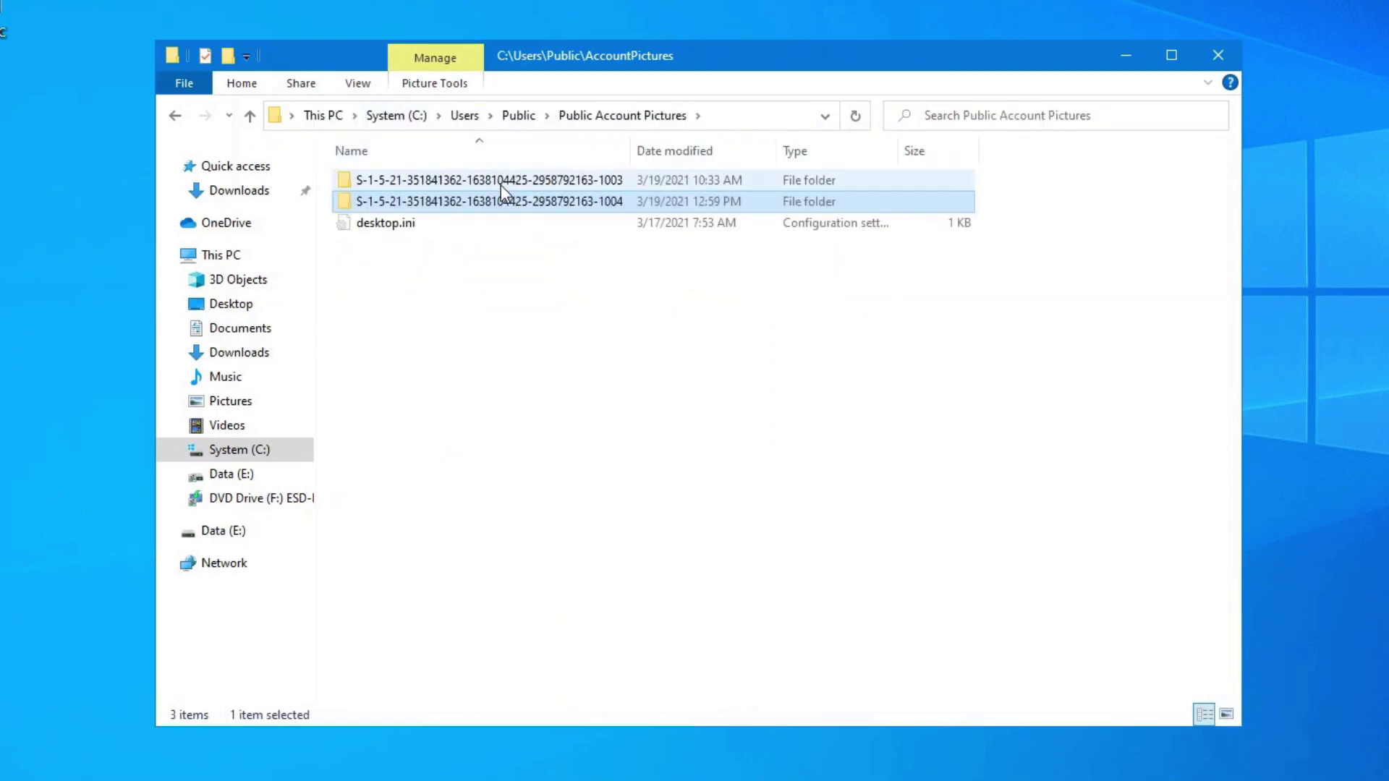
double_click(501, 185)
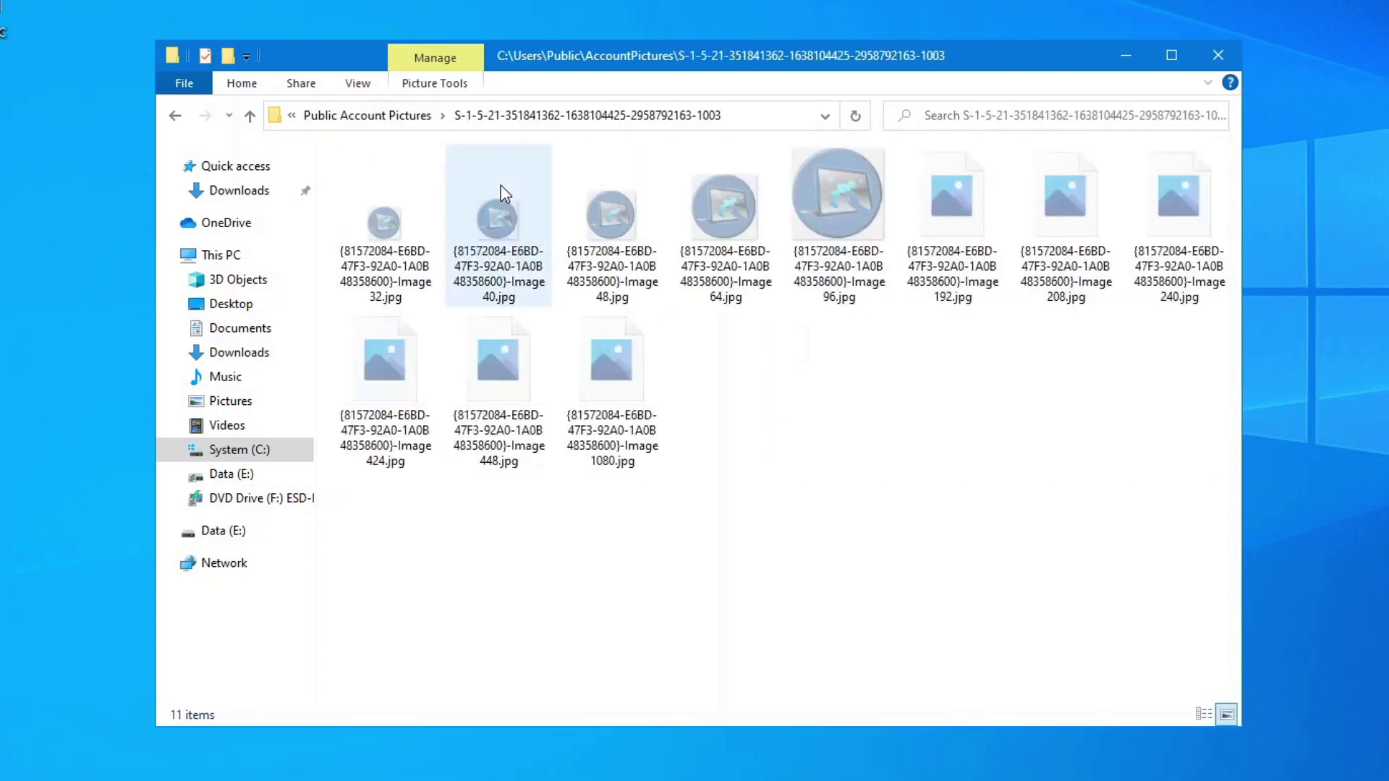
left_click(381, 117)
double_click(421, 209)
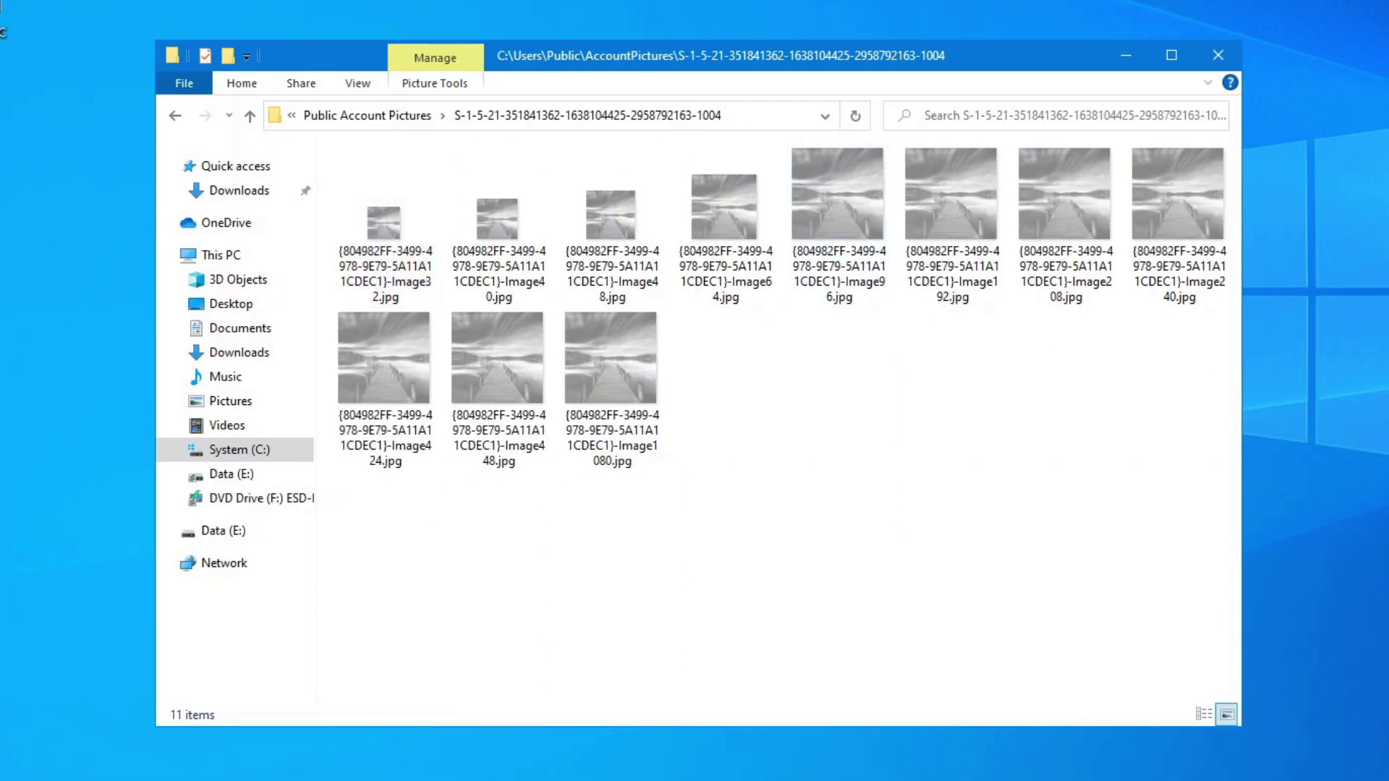
Go from C: to Users > profile > AppData > Roaming > Microsoft > Windows > AccountPictures and delete all three pictures.
left_click(761, 116)
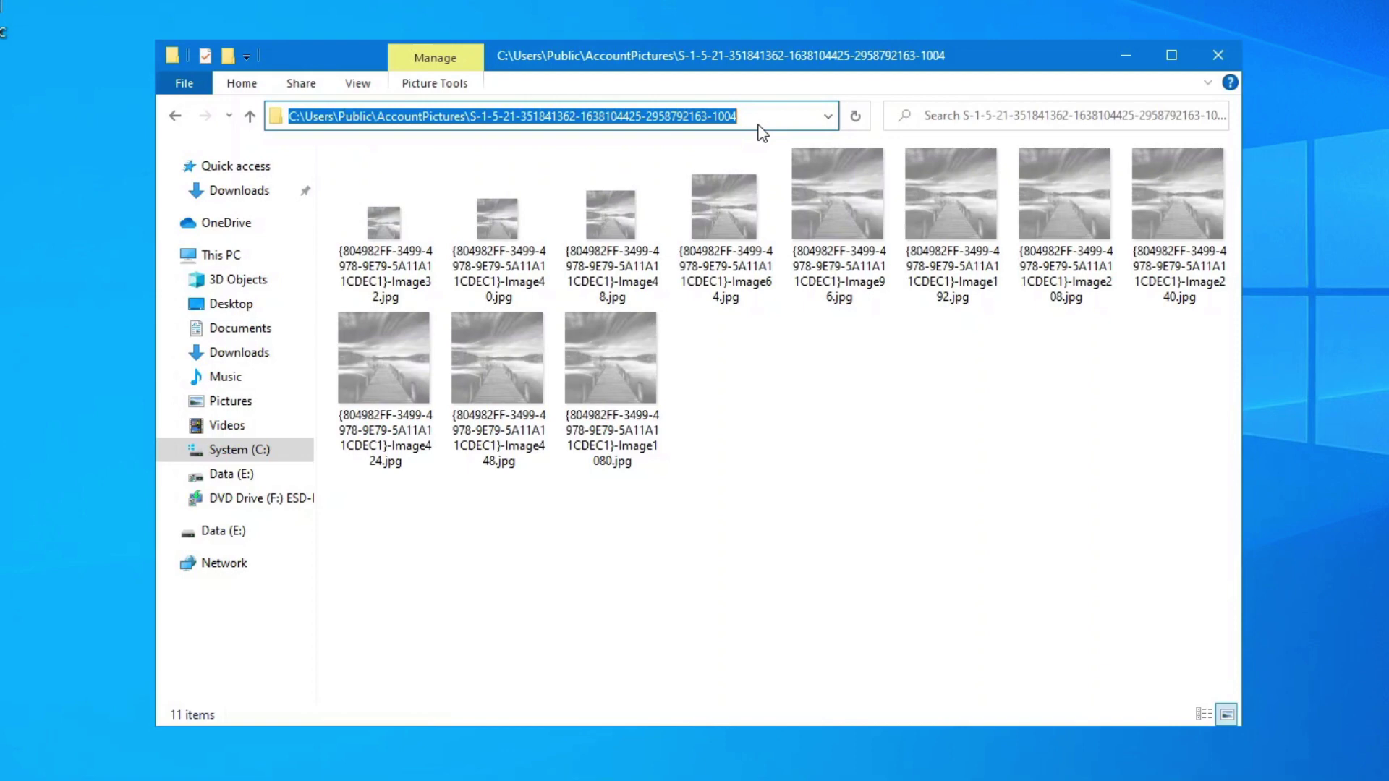
type("c:\\")
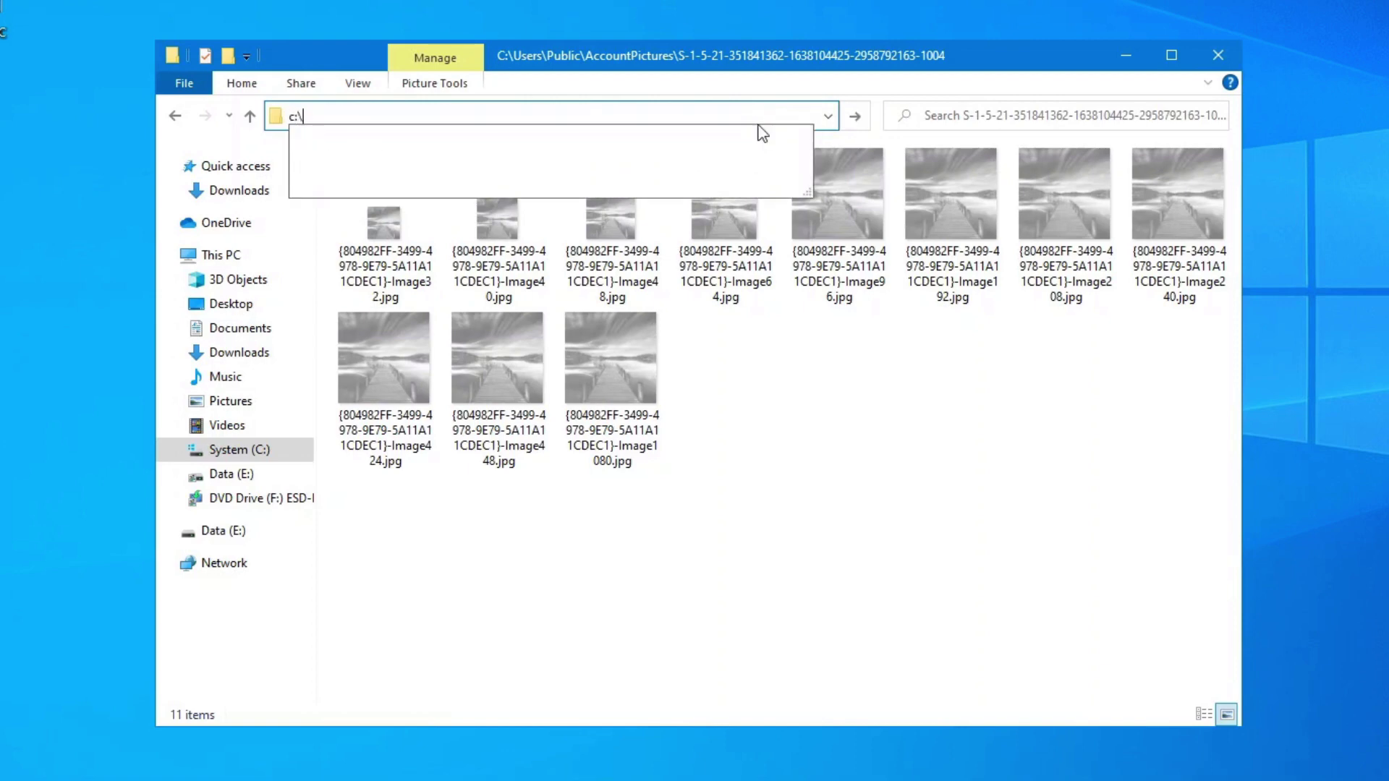
key("Return")
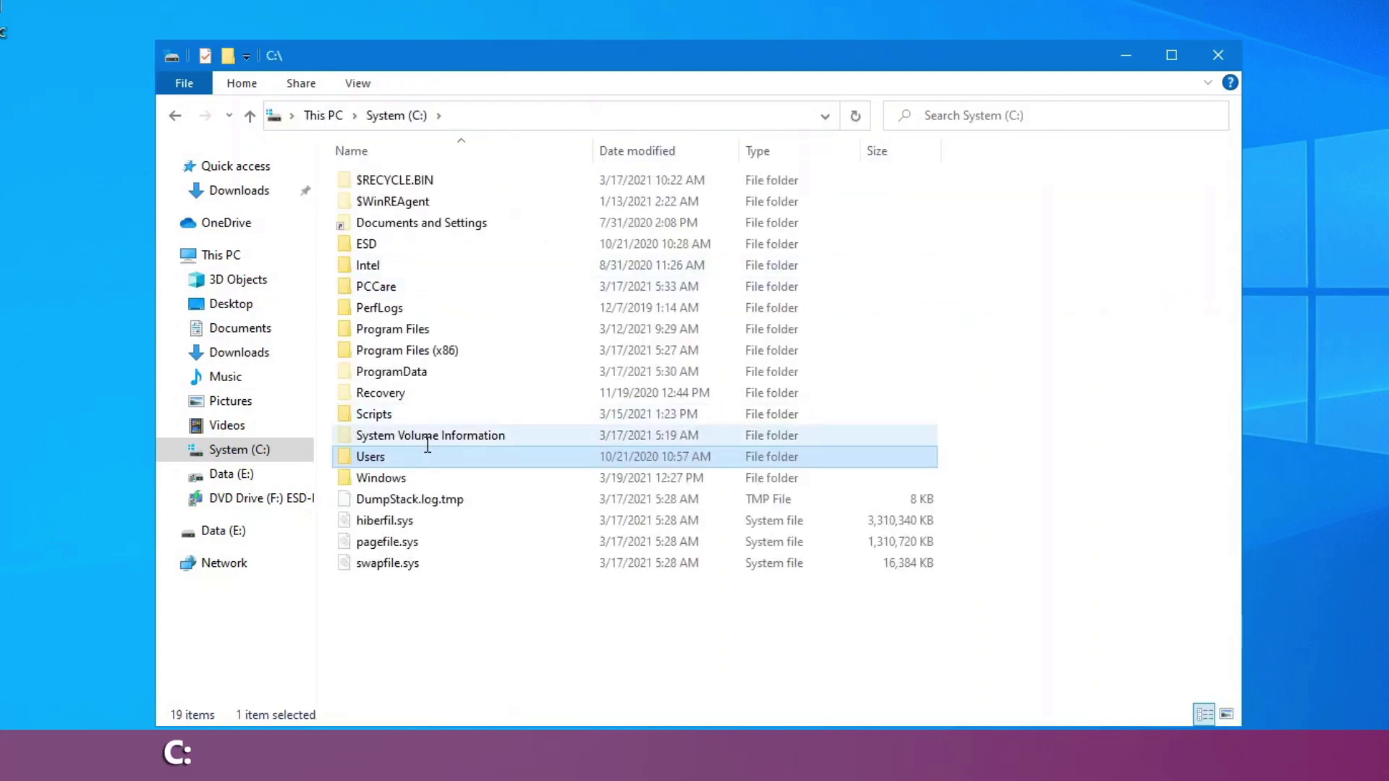
double_click(415, 449)
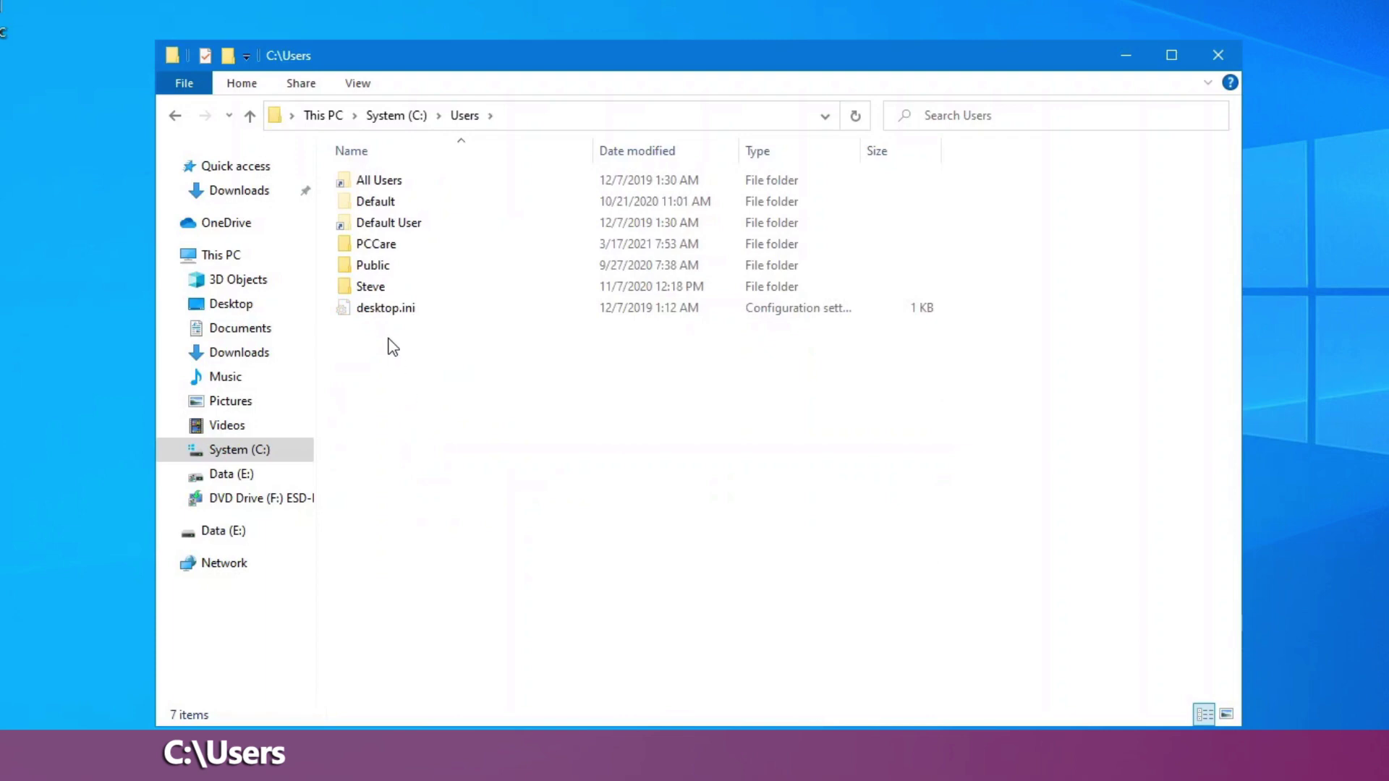
double_click(371, 286)
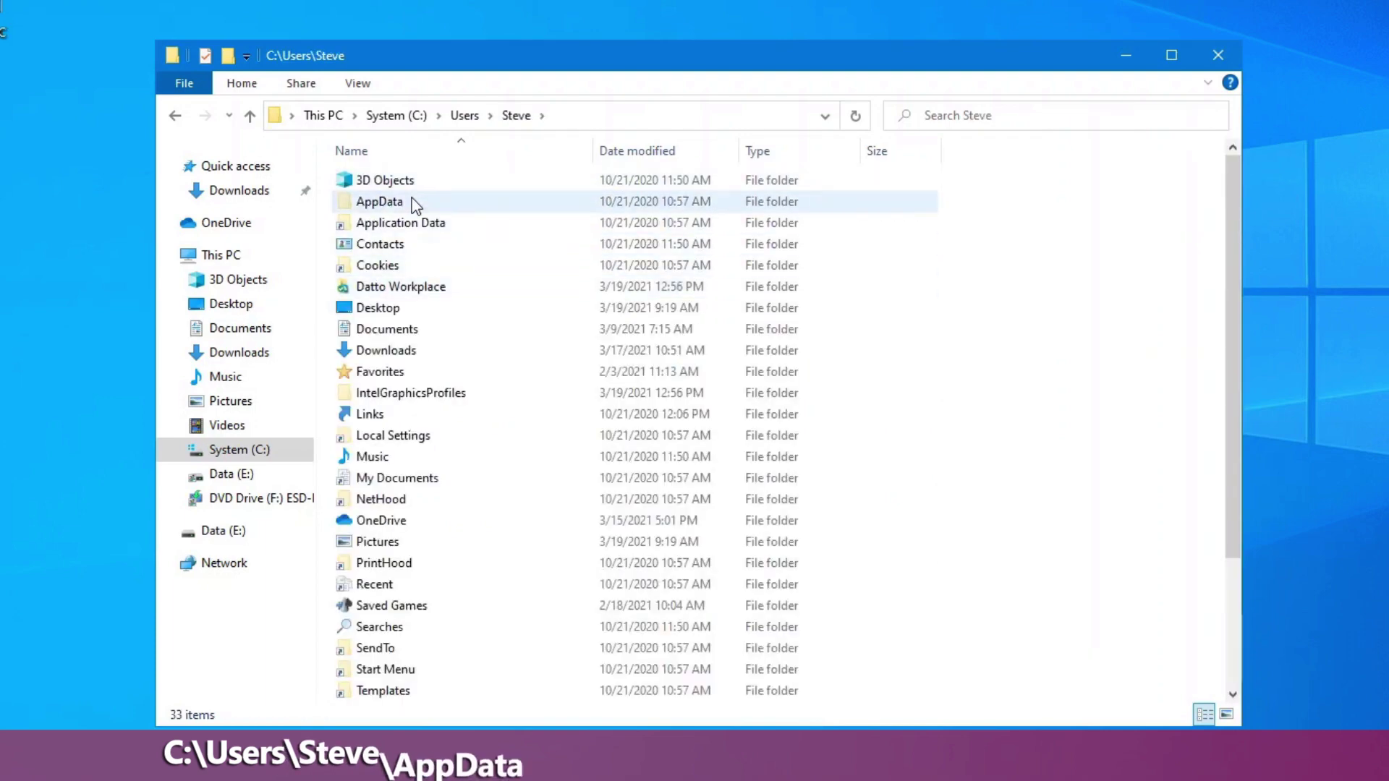
double_click(379, 201)
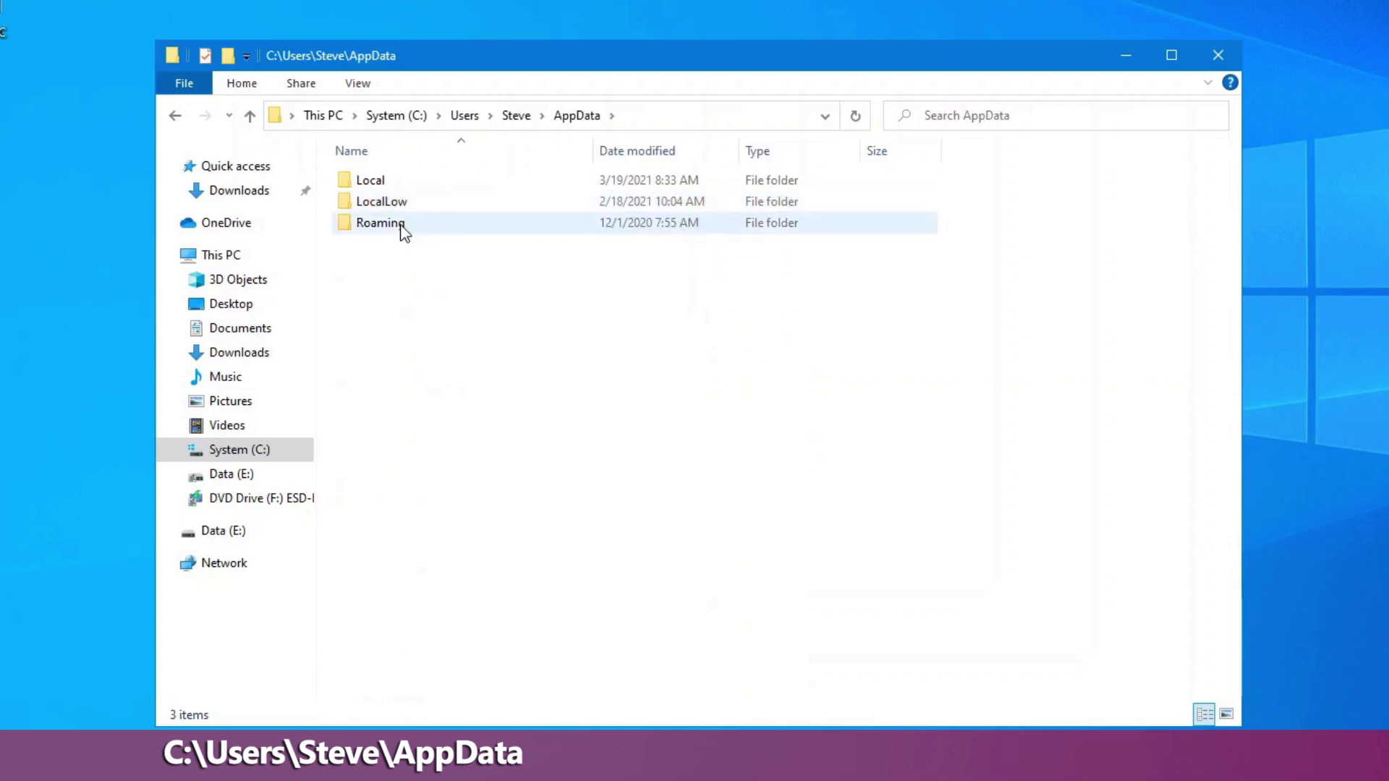
double_click(400, 224)
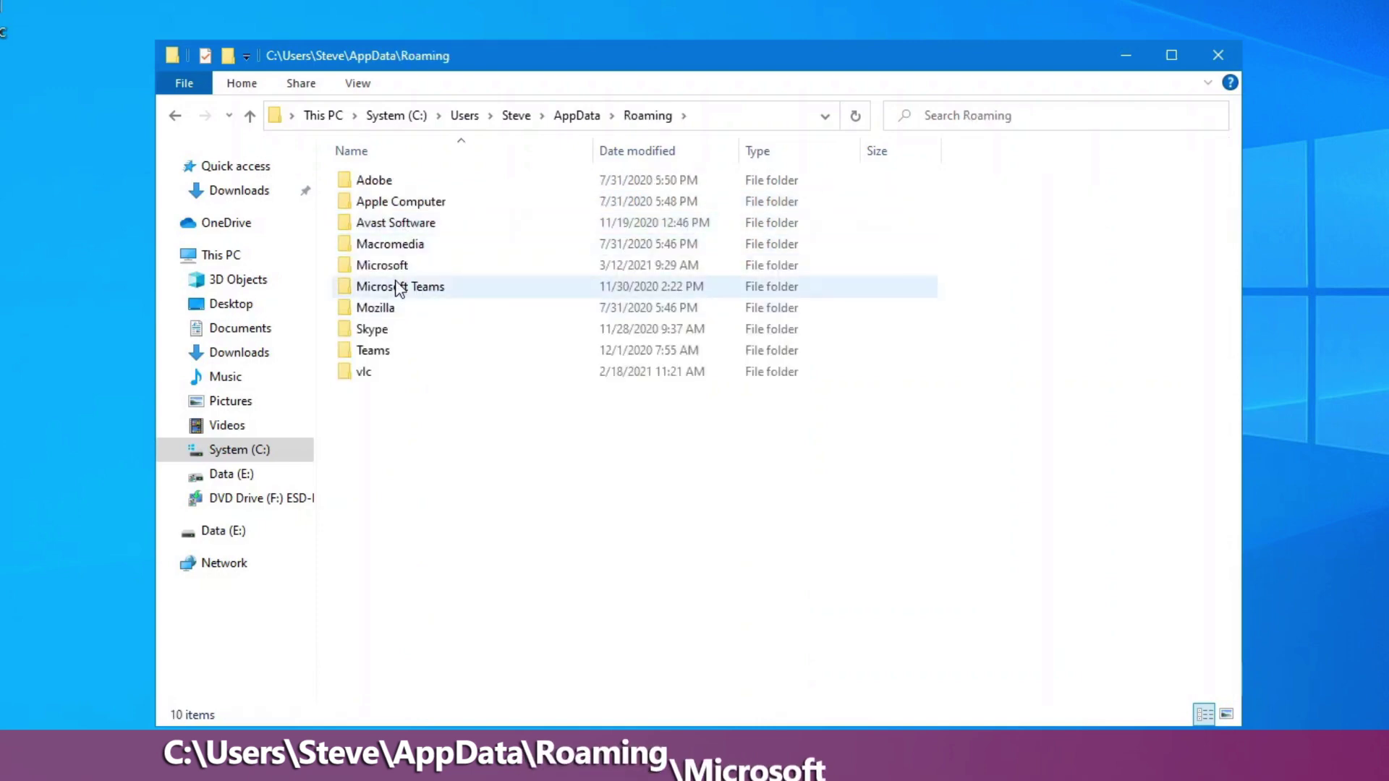
double_click(397, 266)
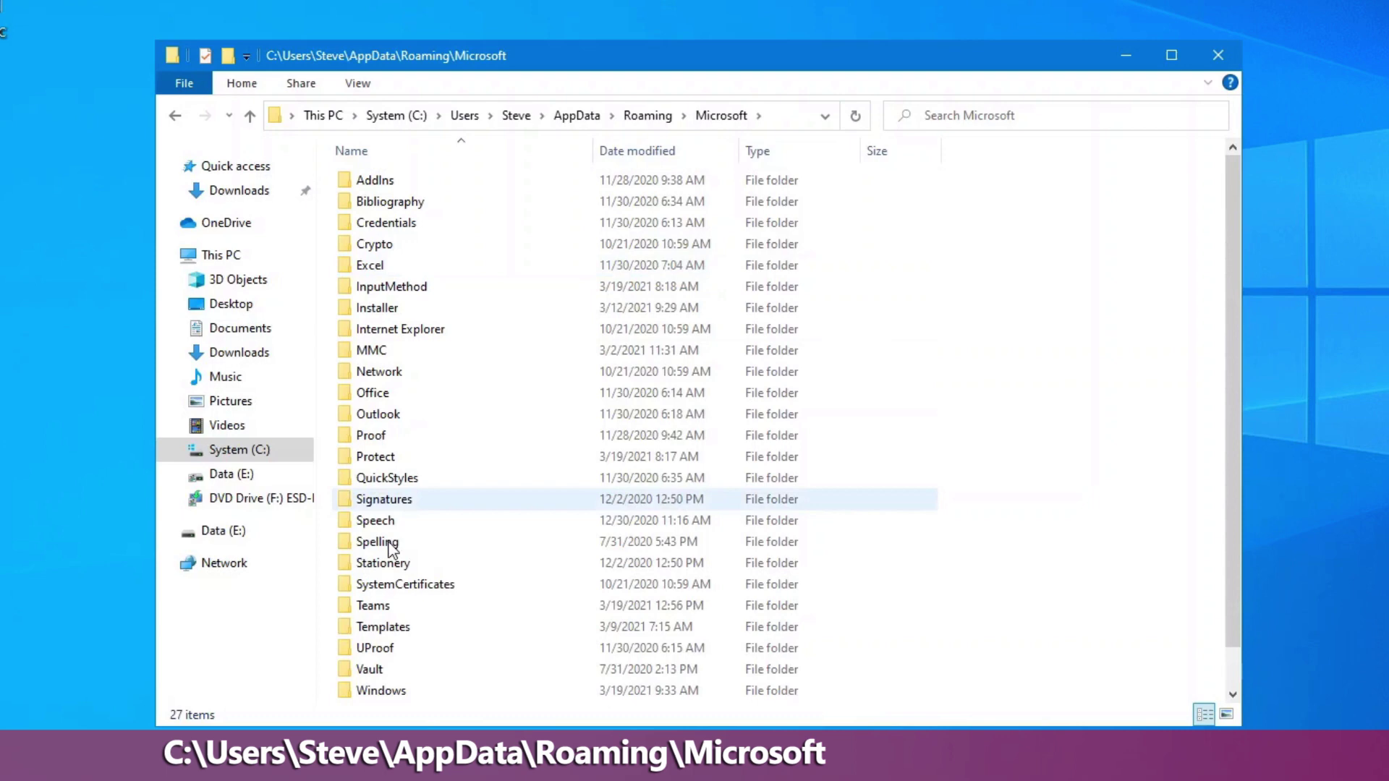
double_click(373, 691)
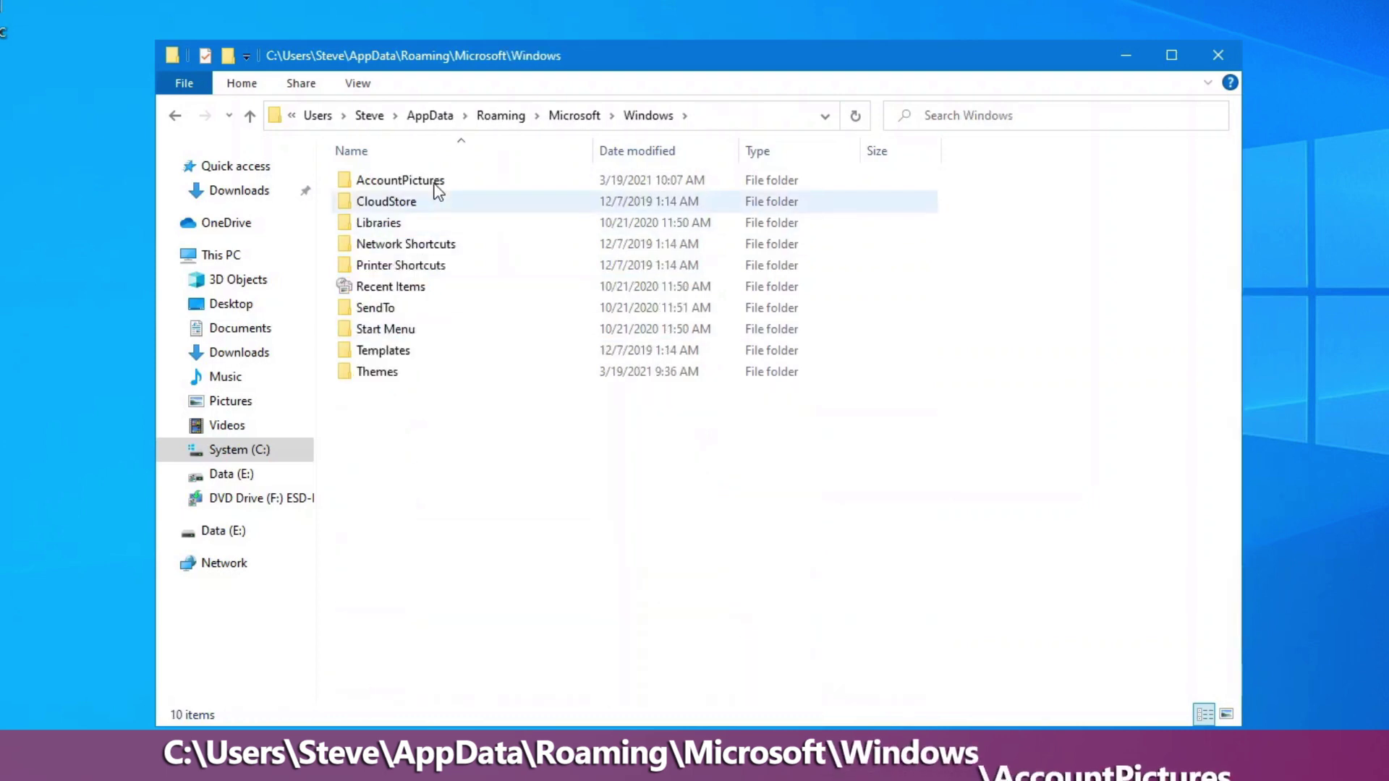
double_click(434, 182)
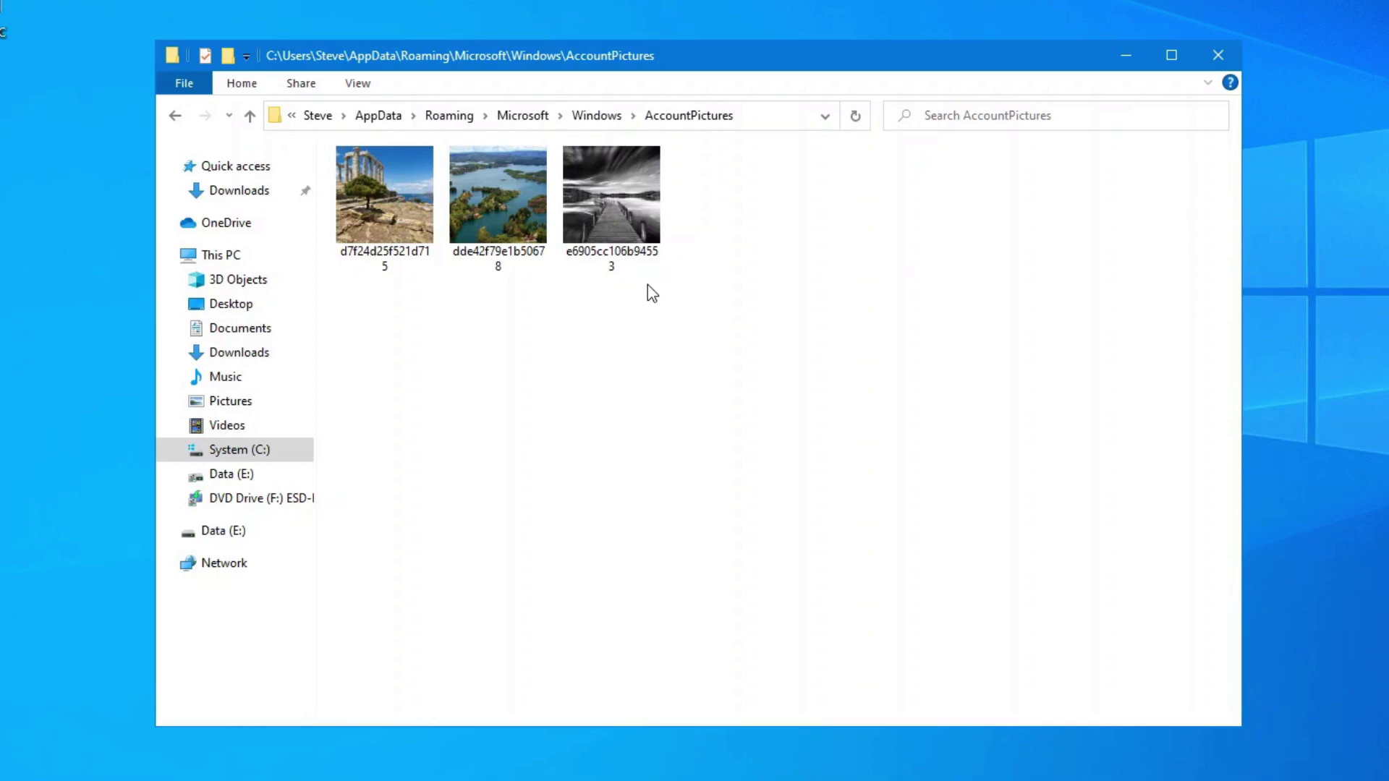
key("ctrl+a")
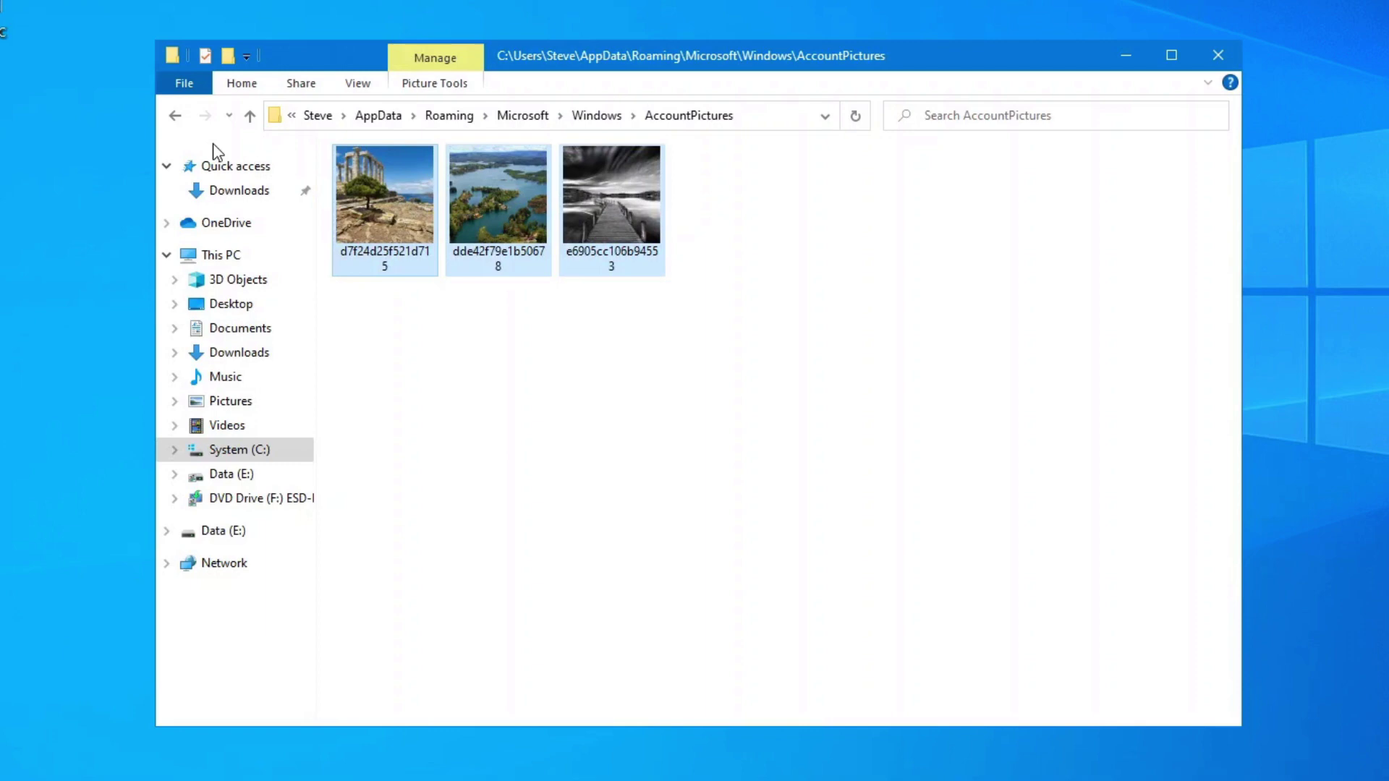
key("Delete")
Open Change account settings from the Start menu's account icon.
left_click(9, 772)
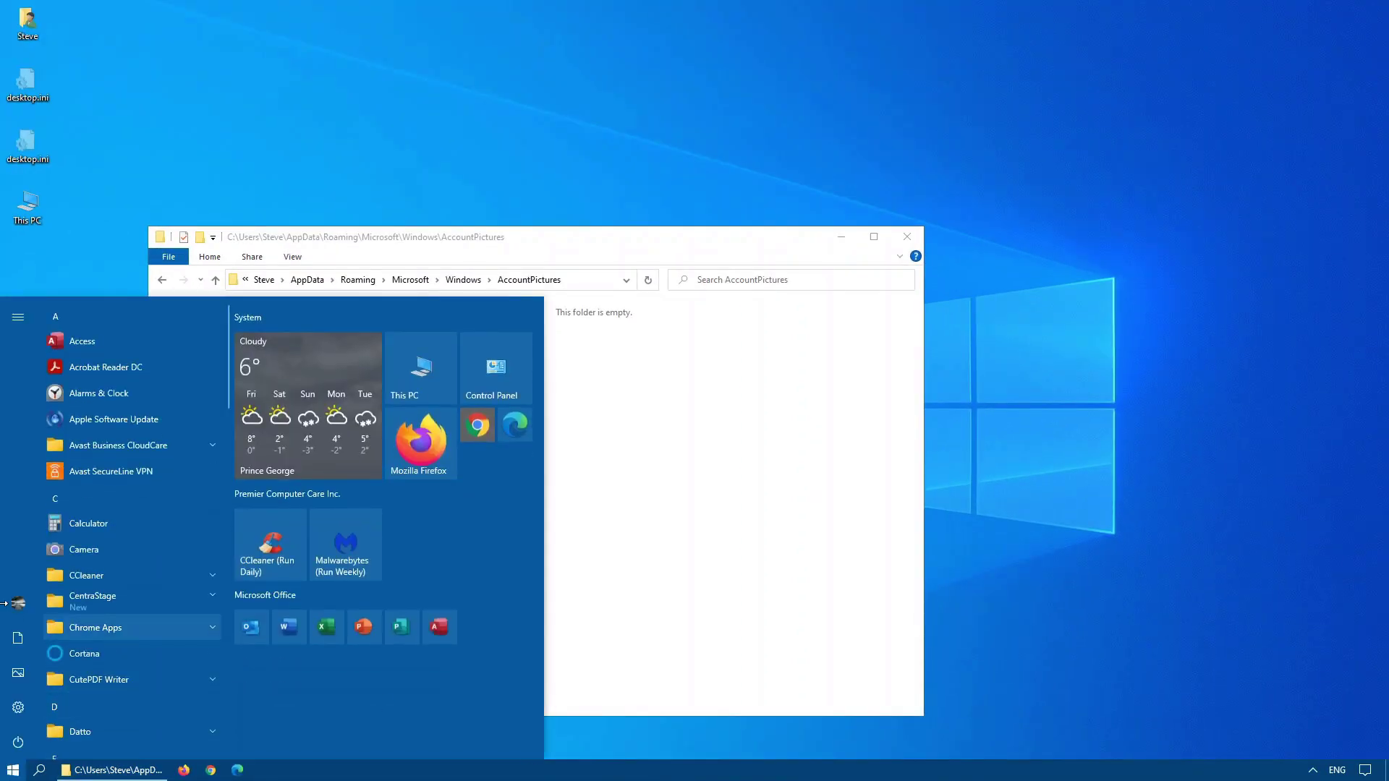
left_click(29, 602)
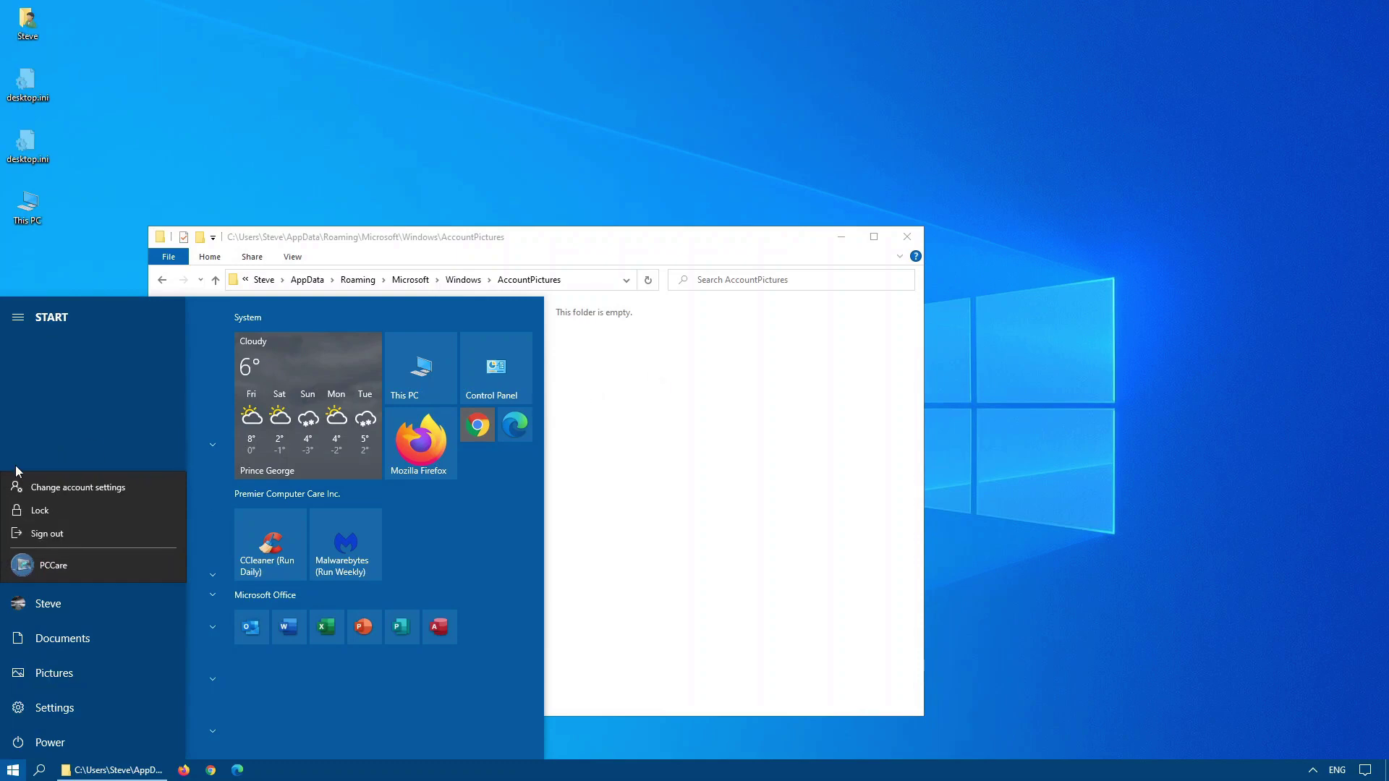
left_click(32, 487)
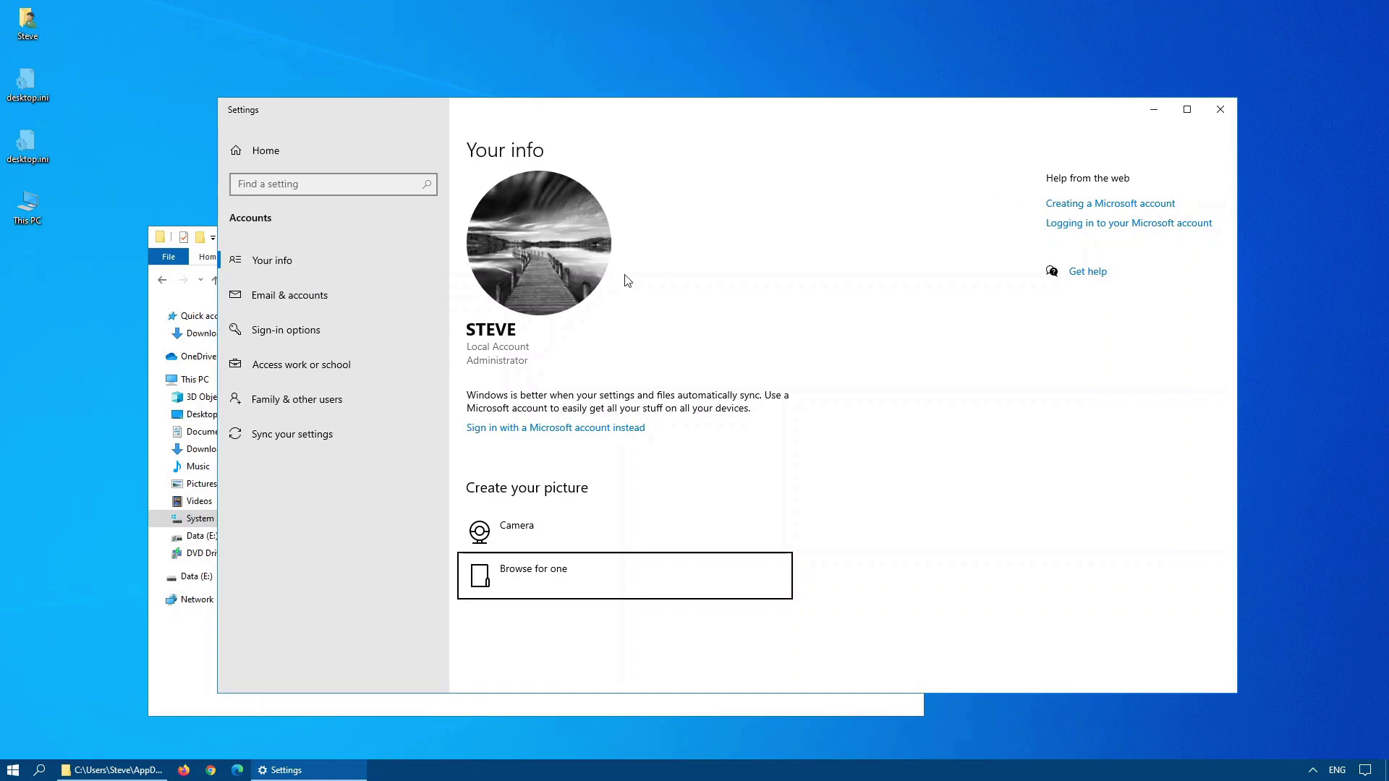
Browse for a new picture and navigate to C:\ProgramData\Microsoft in the Open dialog.
left_click(516, 584)
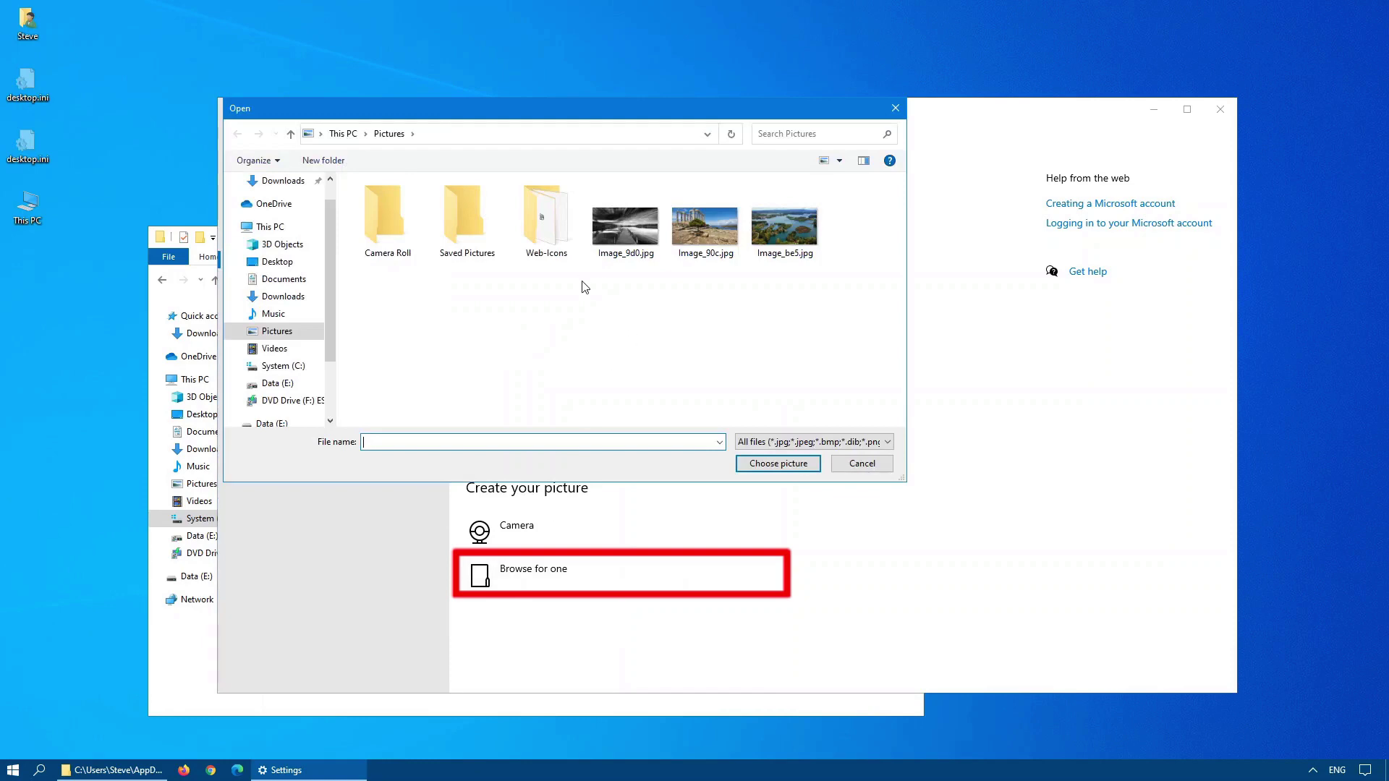
left_click(291, 368)
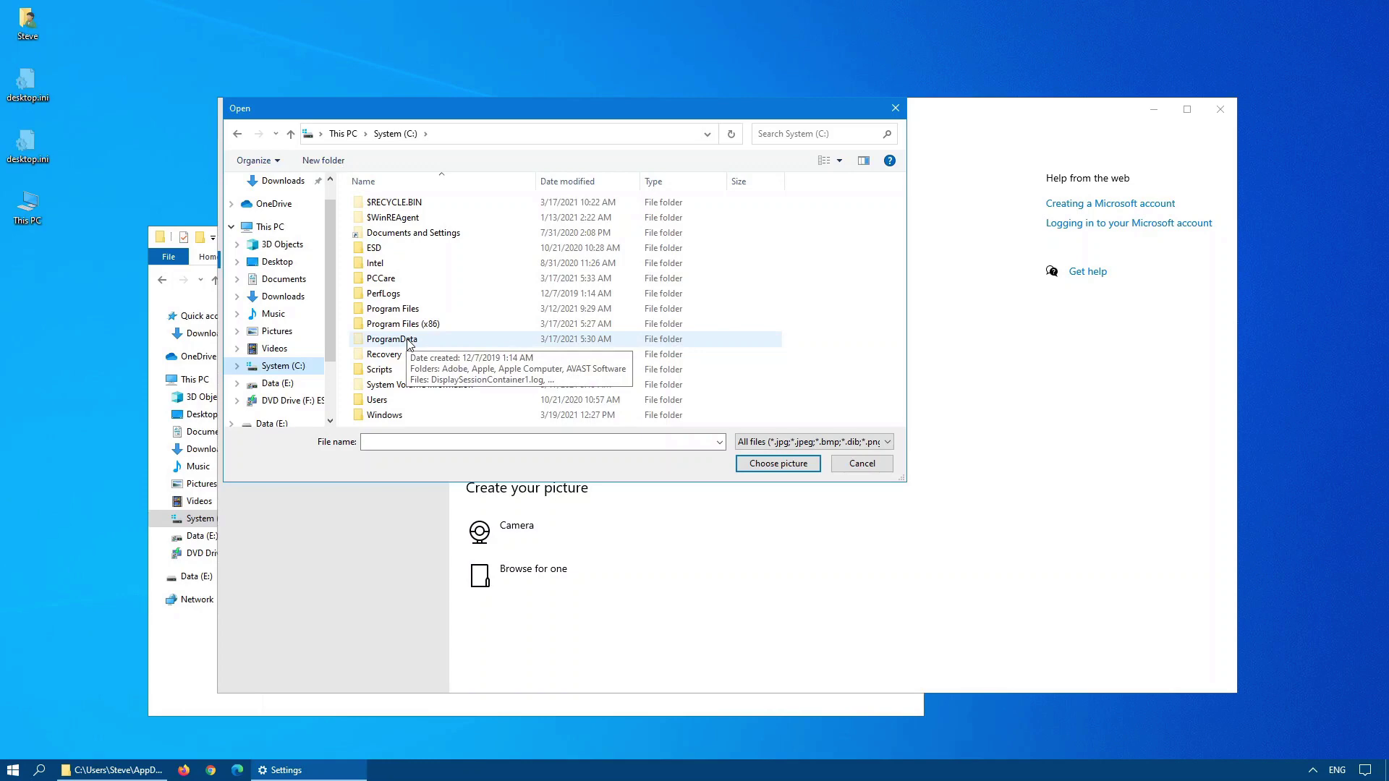
double_click(409, 340)
scroll(398, 369, "down", 5)
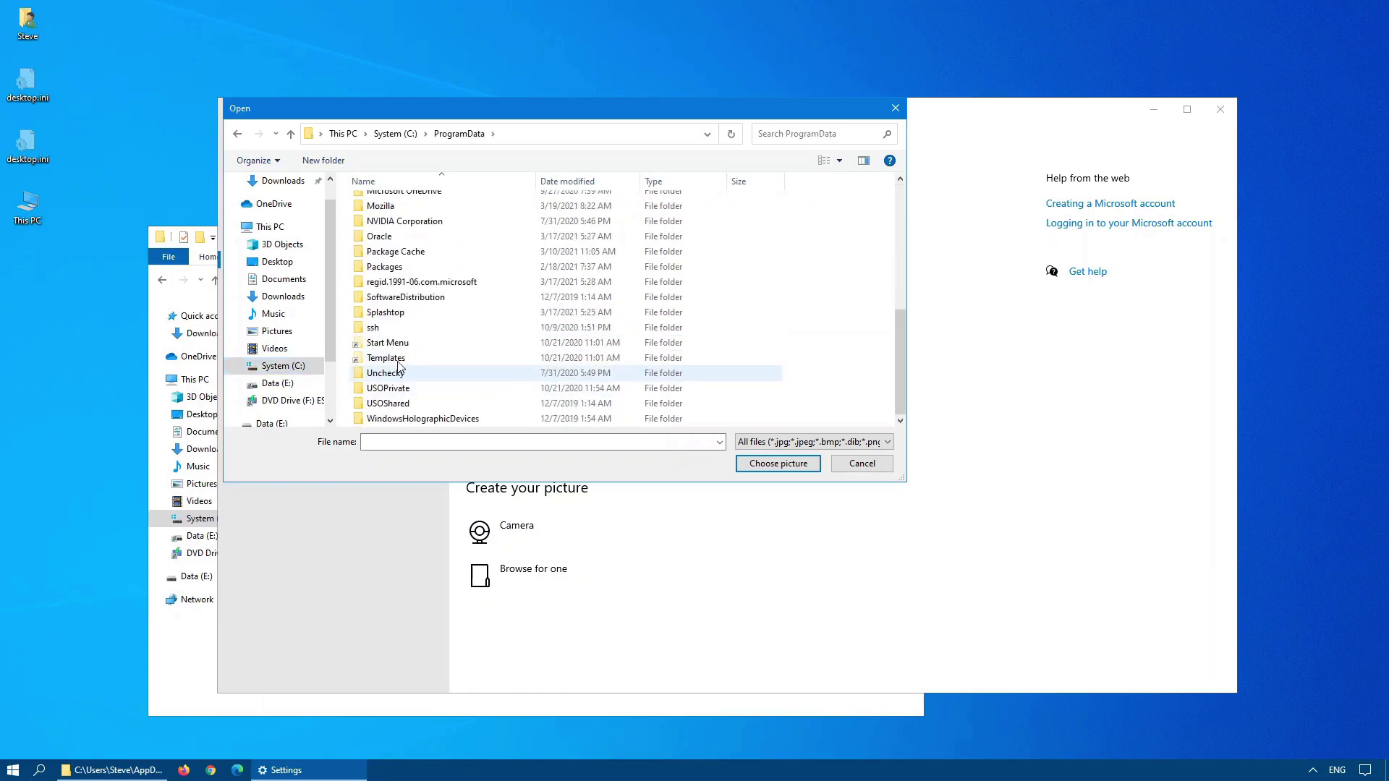
scroll(399, 355, "up", 4)
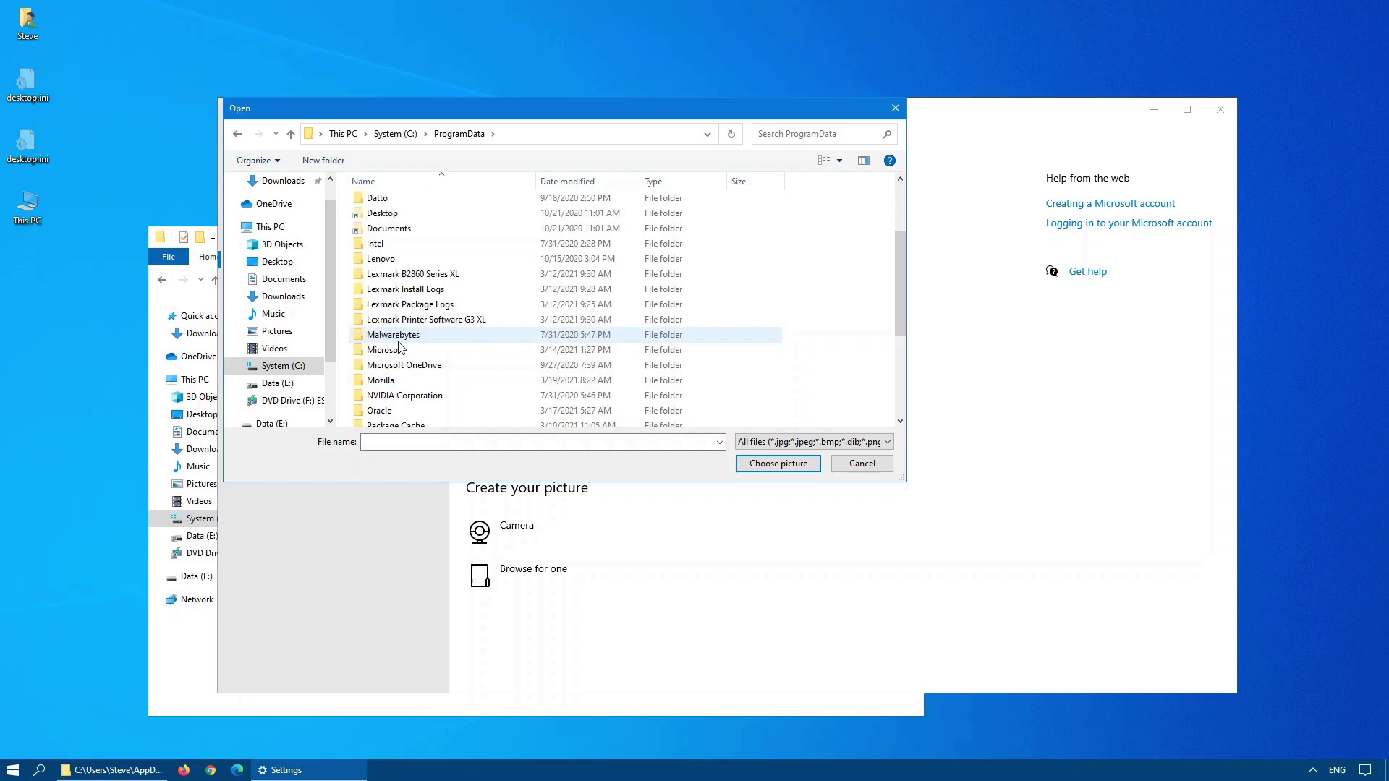
double_click(390, 349)
Go to the User Account Pictures folder and choose user.png as the account picture.
left_click(592, 135)
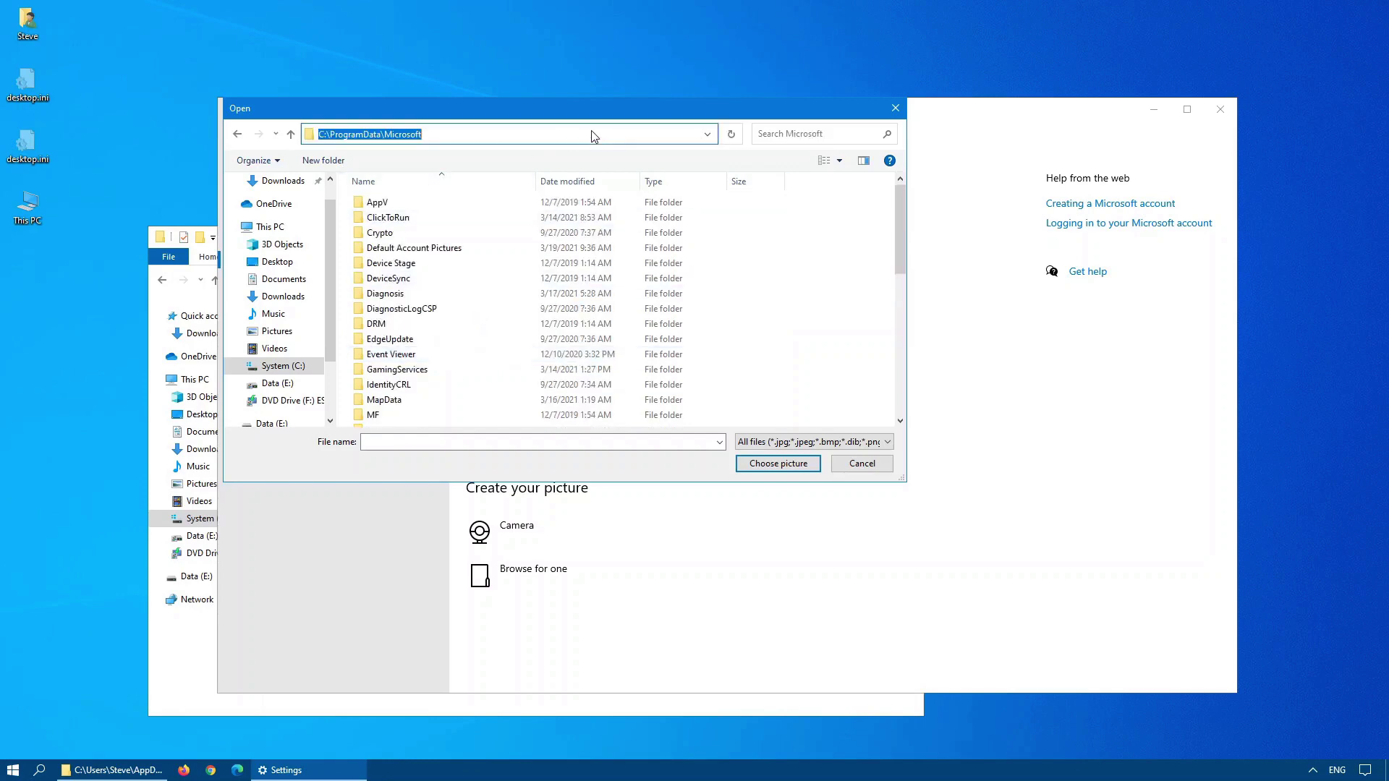
left_click(592, 135)
type("\\")
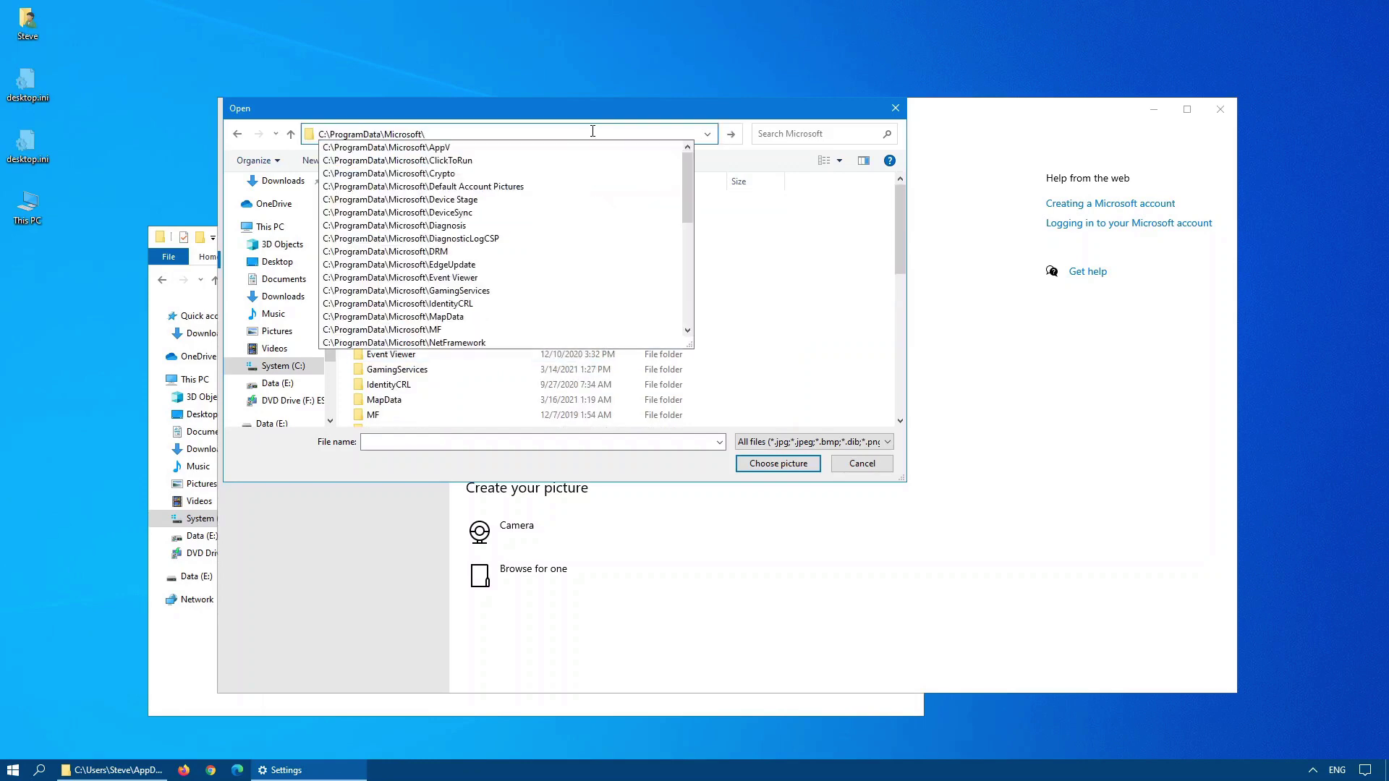
type("user acco")
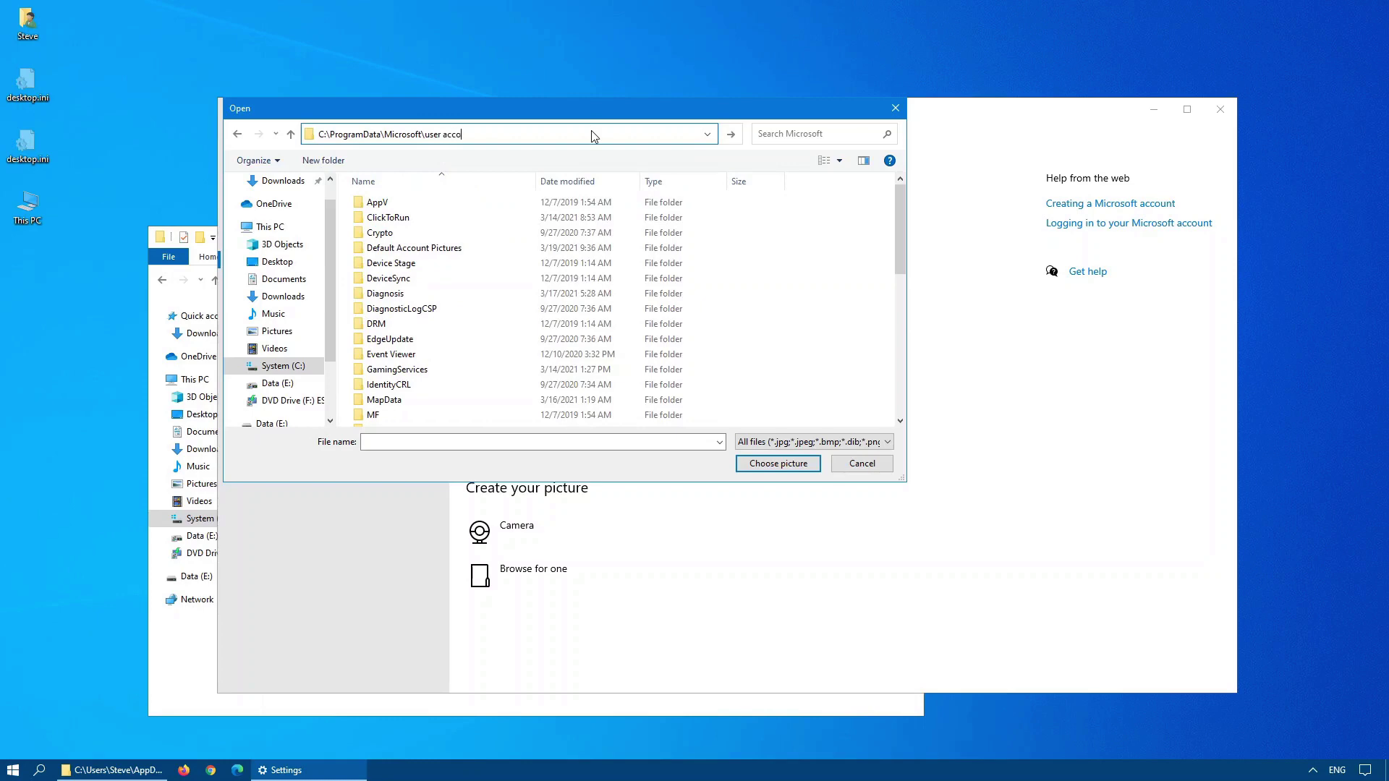
type("utn pictures")
key("Left")
key("Left")
key("Left")
key("Left")
key("Left")
key("Left")
key("Left")
key("Left")
key("Left")
key("Left")
key("Left")
key("Delete")
type("n")
key("Return")
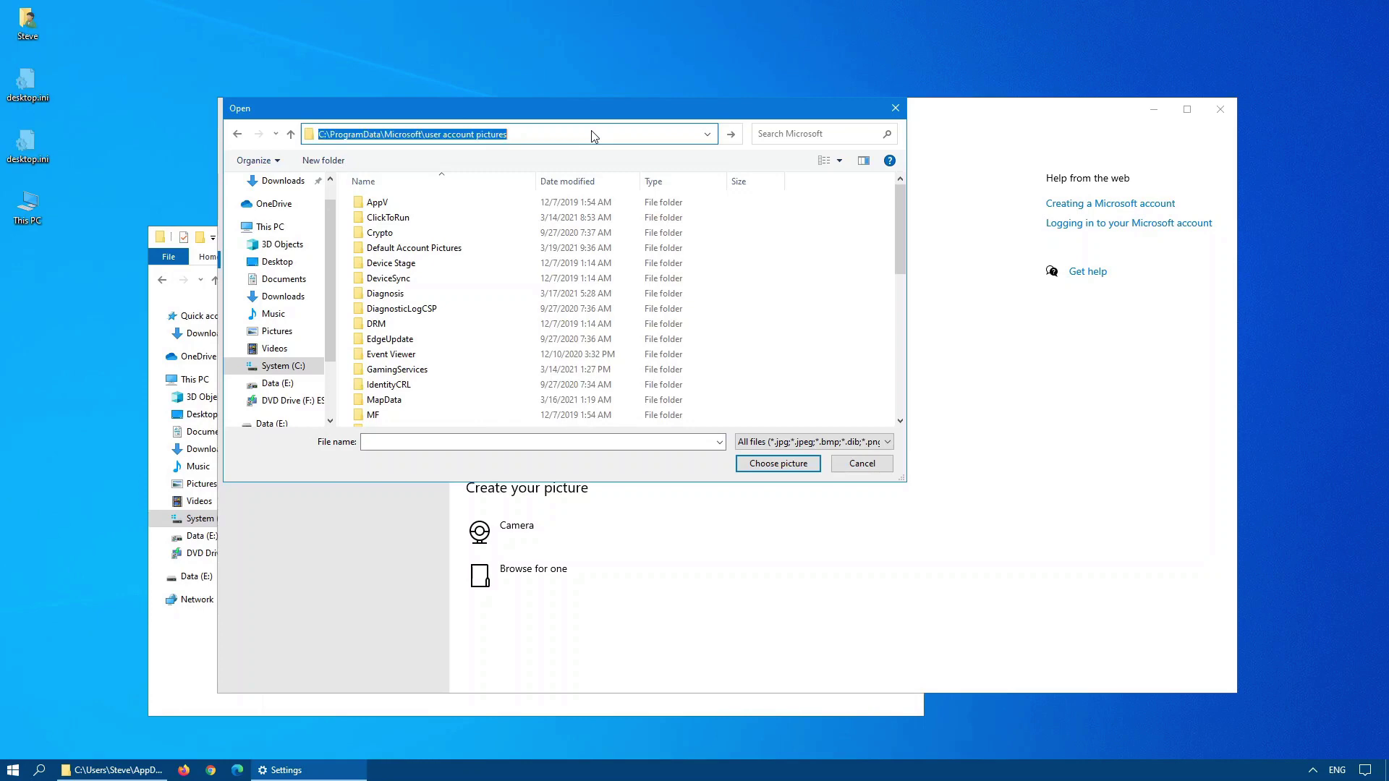
double_click(618, 229)
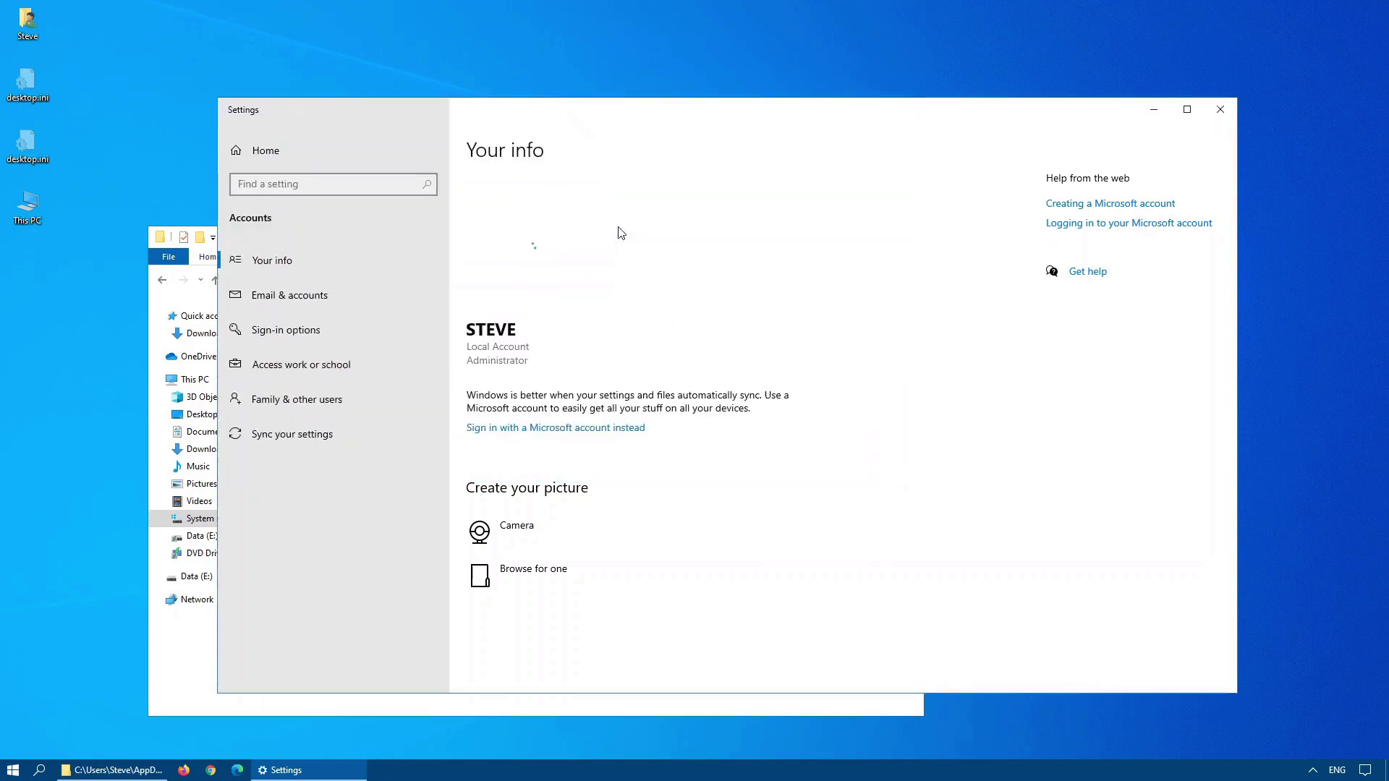
Close Settings and File Explorer, then reopen Your info from the Start menu's account icon.
left_click(1219, 112)
left_click(910, 235)
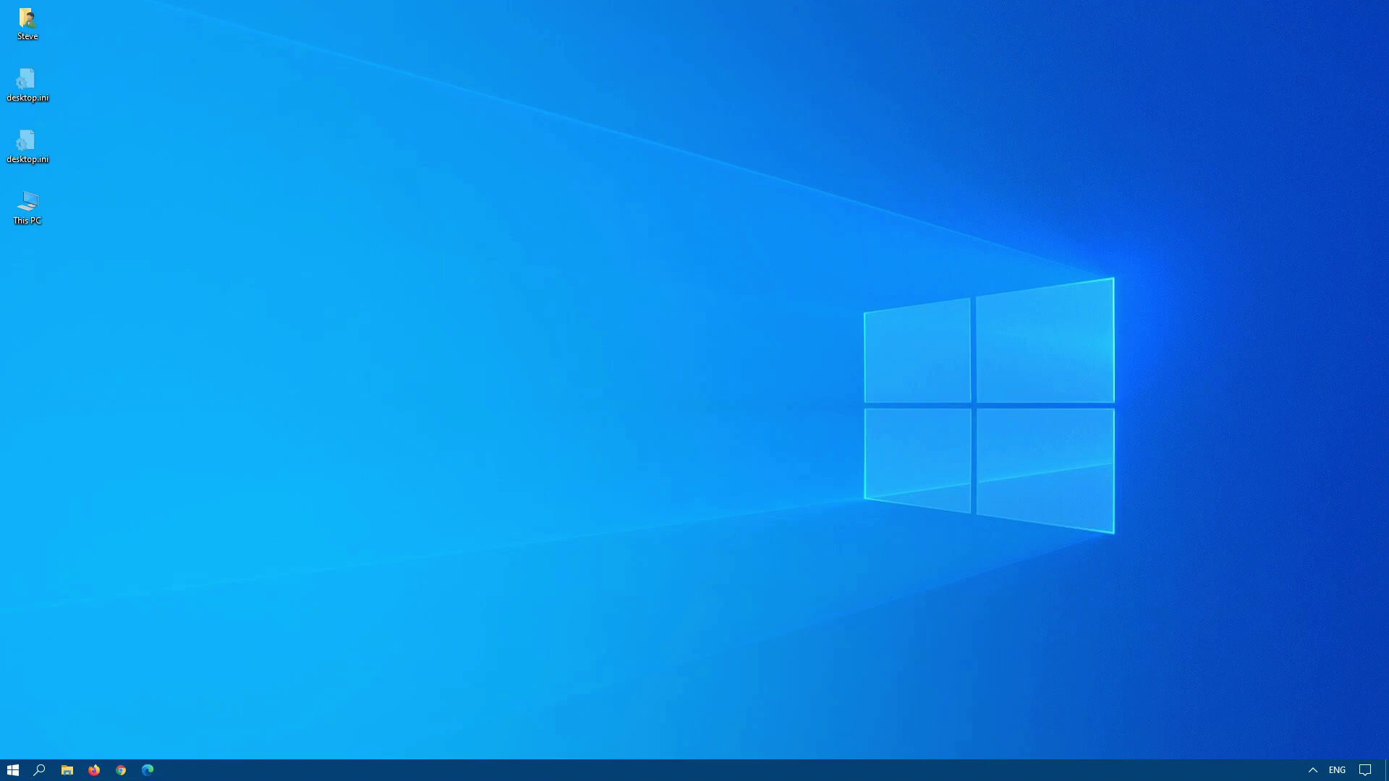
left_click(13, 770)
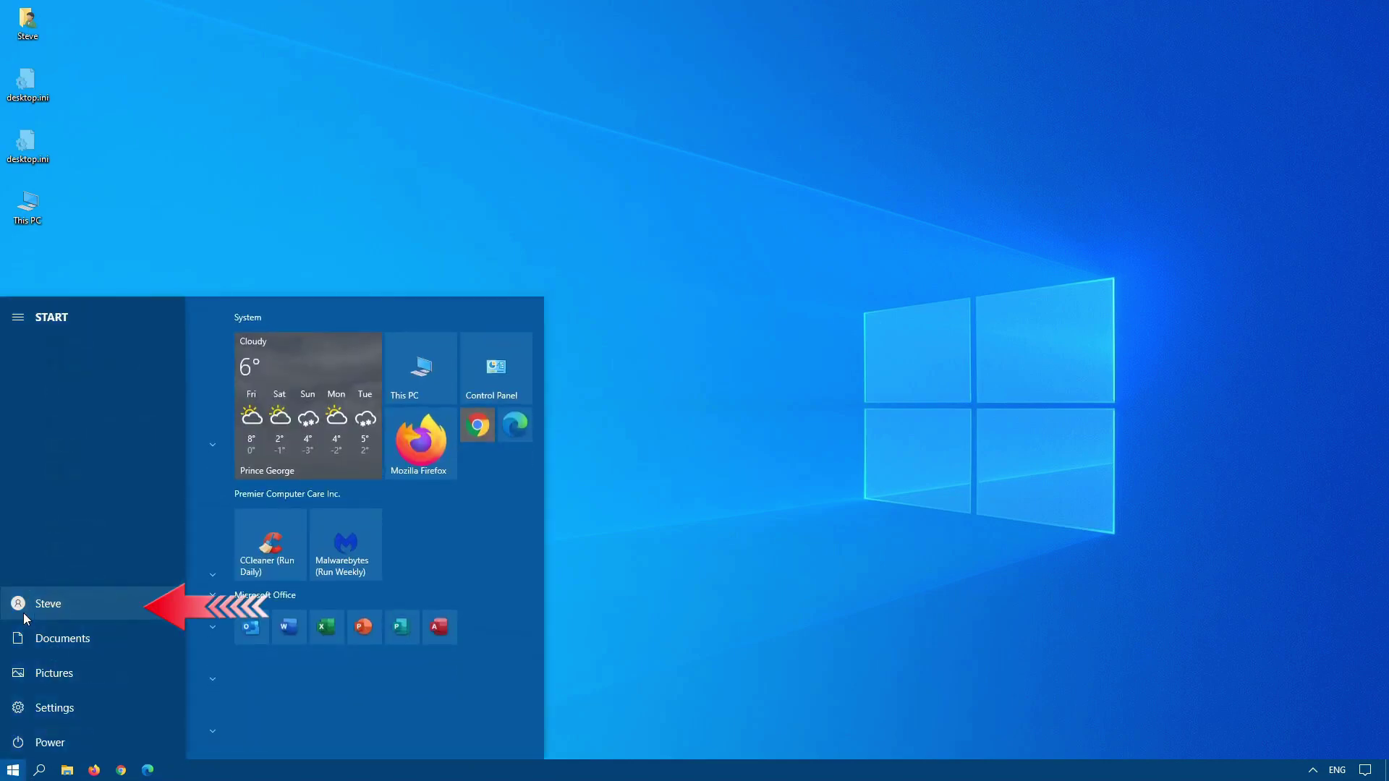
left_click(23, 612)
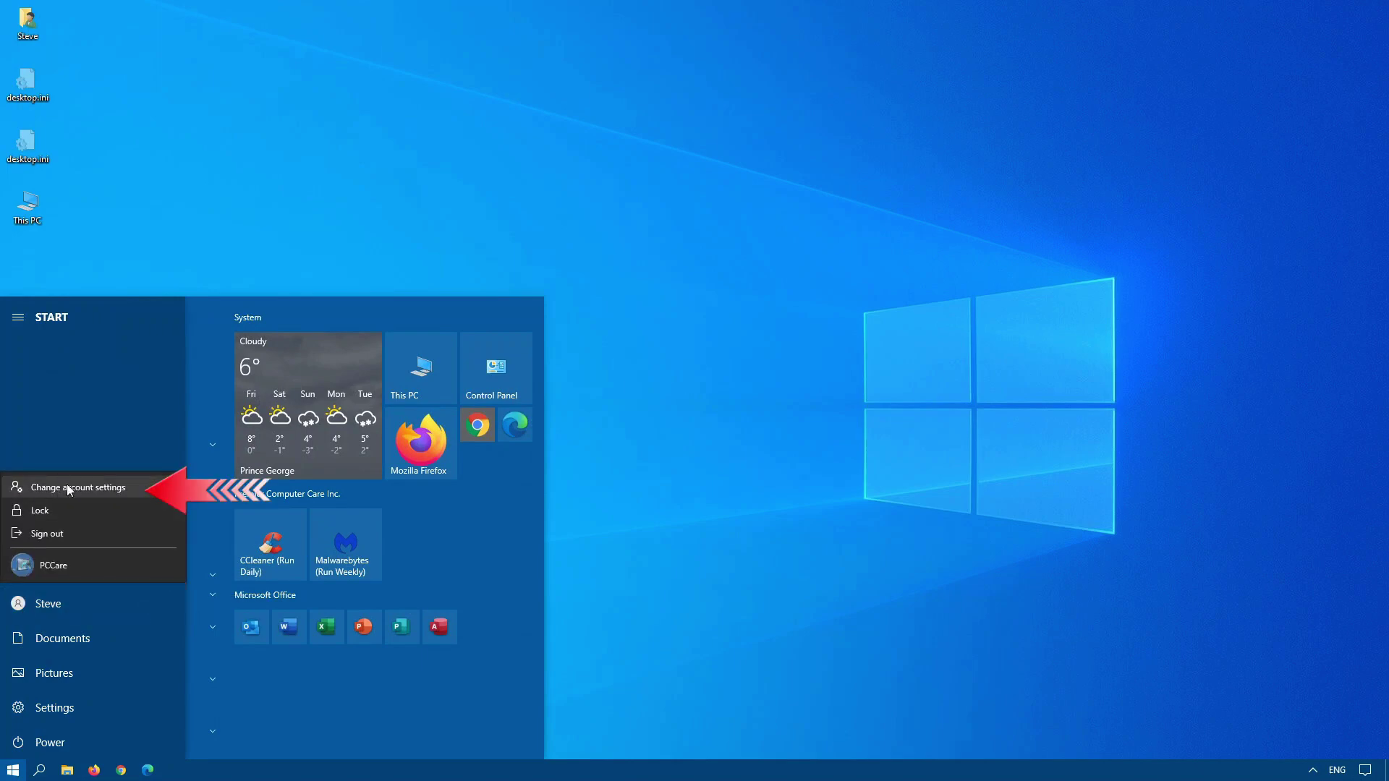
left_click(67, 484)
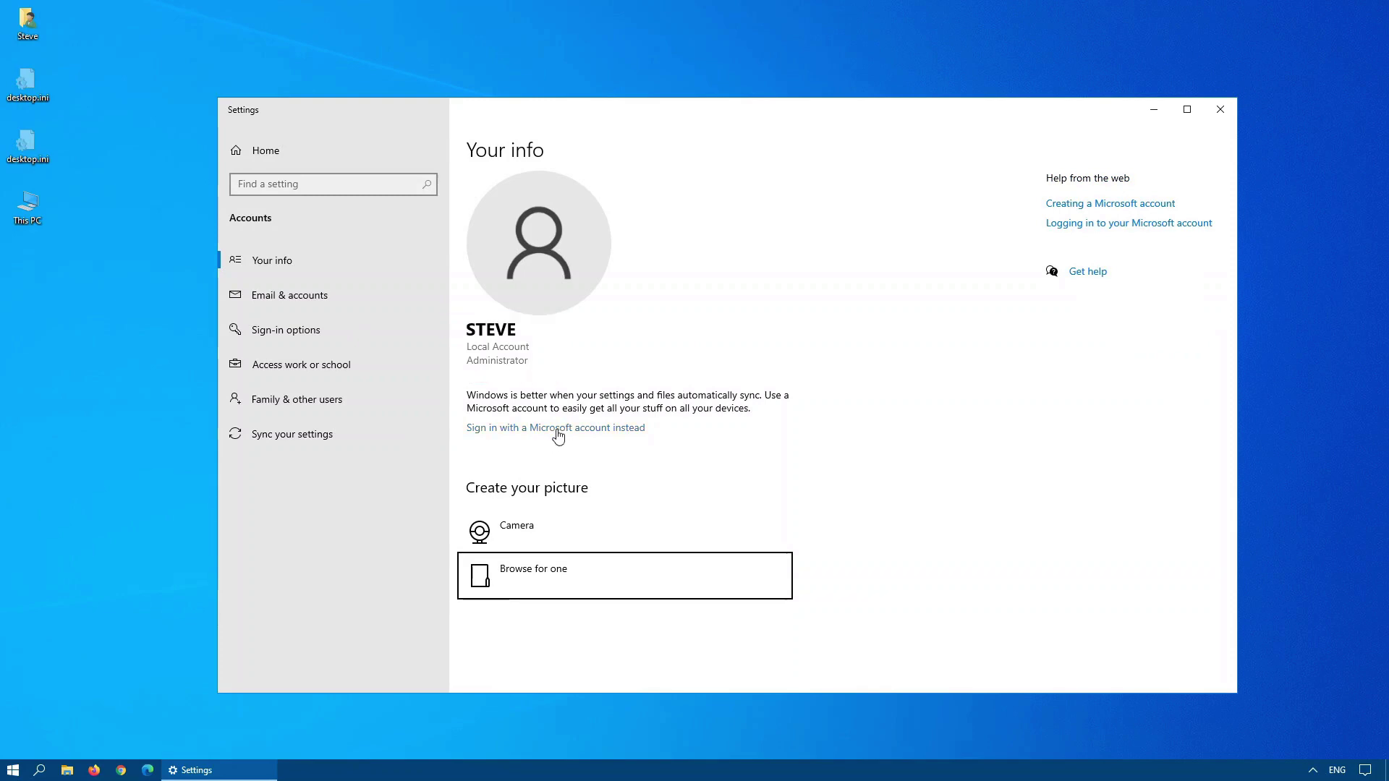
Switch to Microsoft account sign-in, then open 'Manage my Microsoft account' in the browser.
left_click(557, 430)
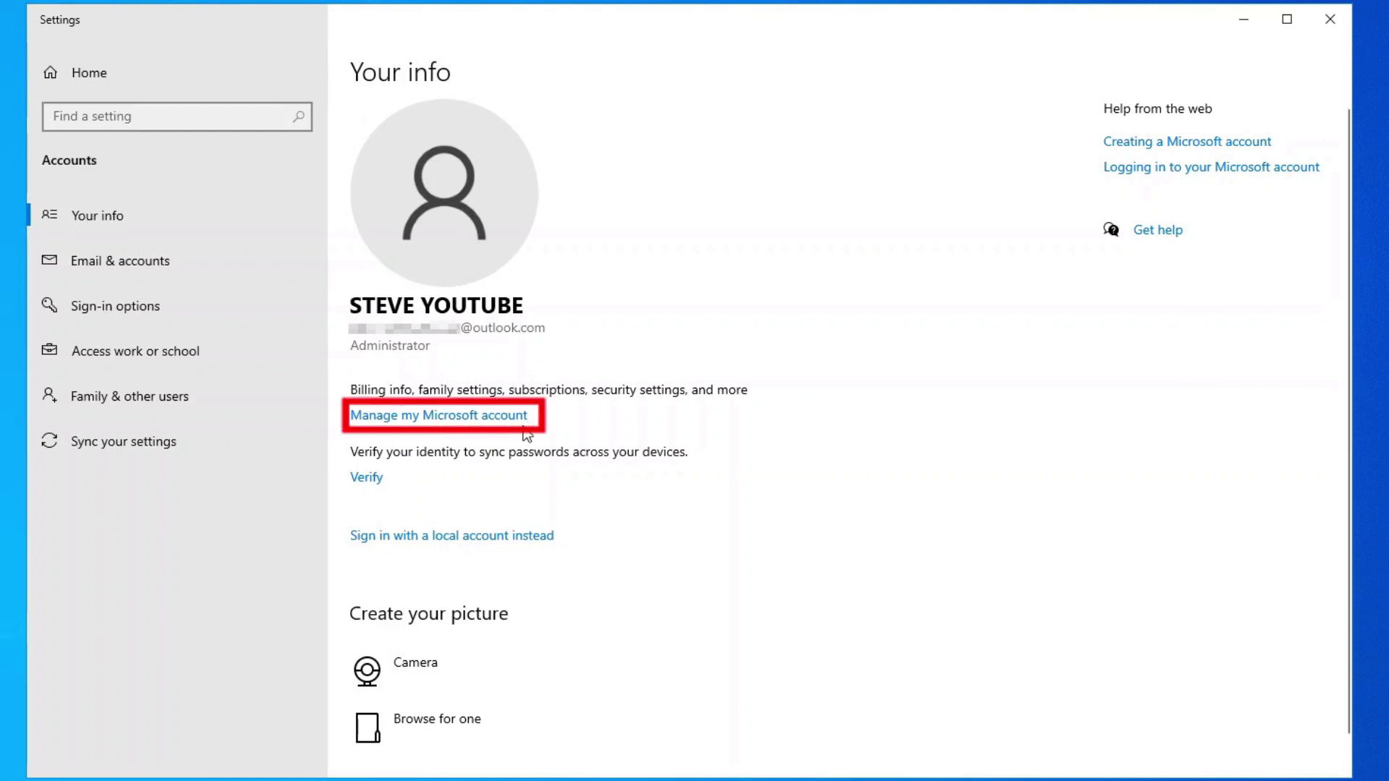
left_click(520, 416)
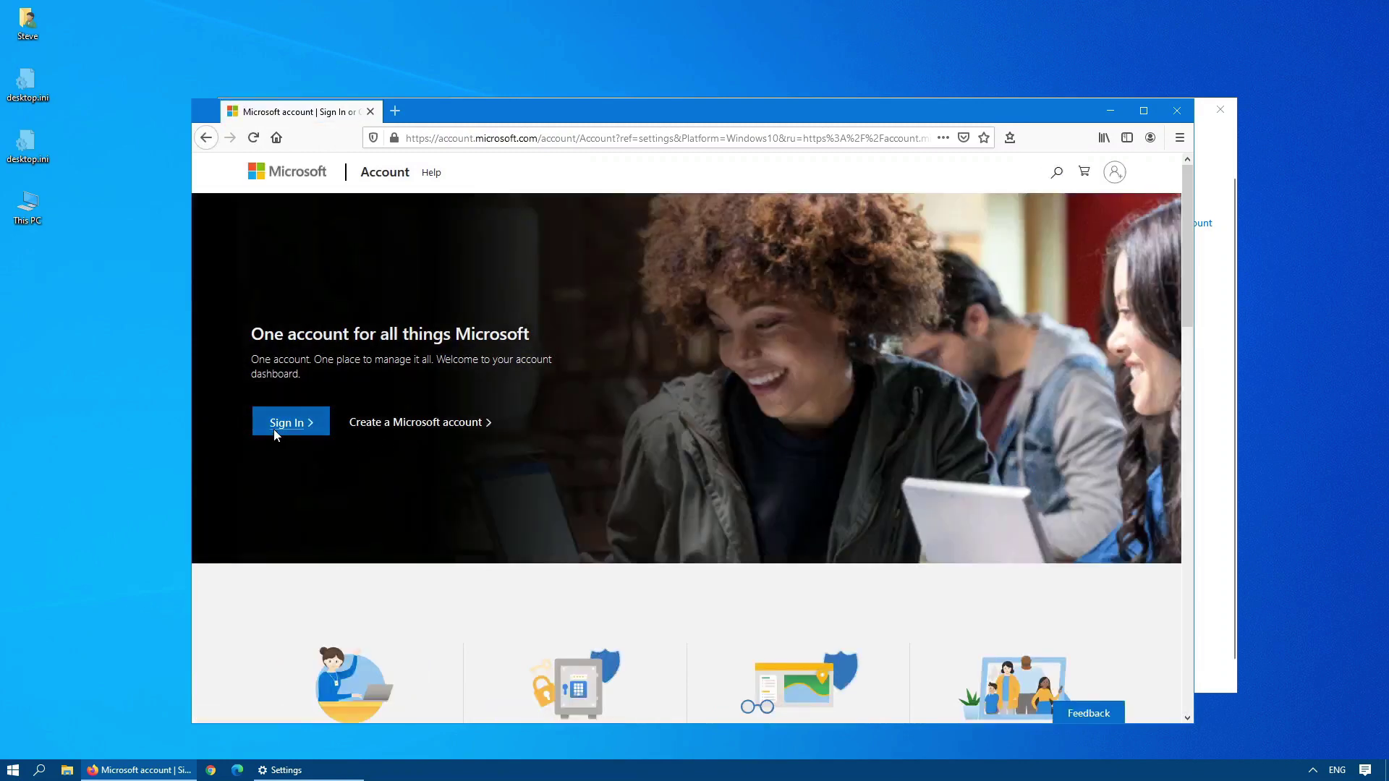
Sign in to account.microsoft.com with the Microsoft account.
left_click(275, 429)
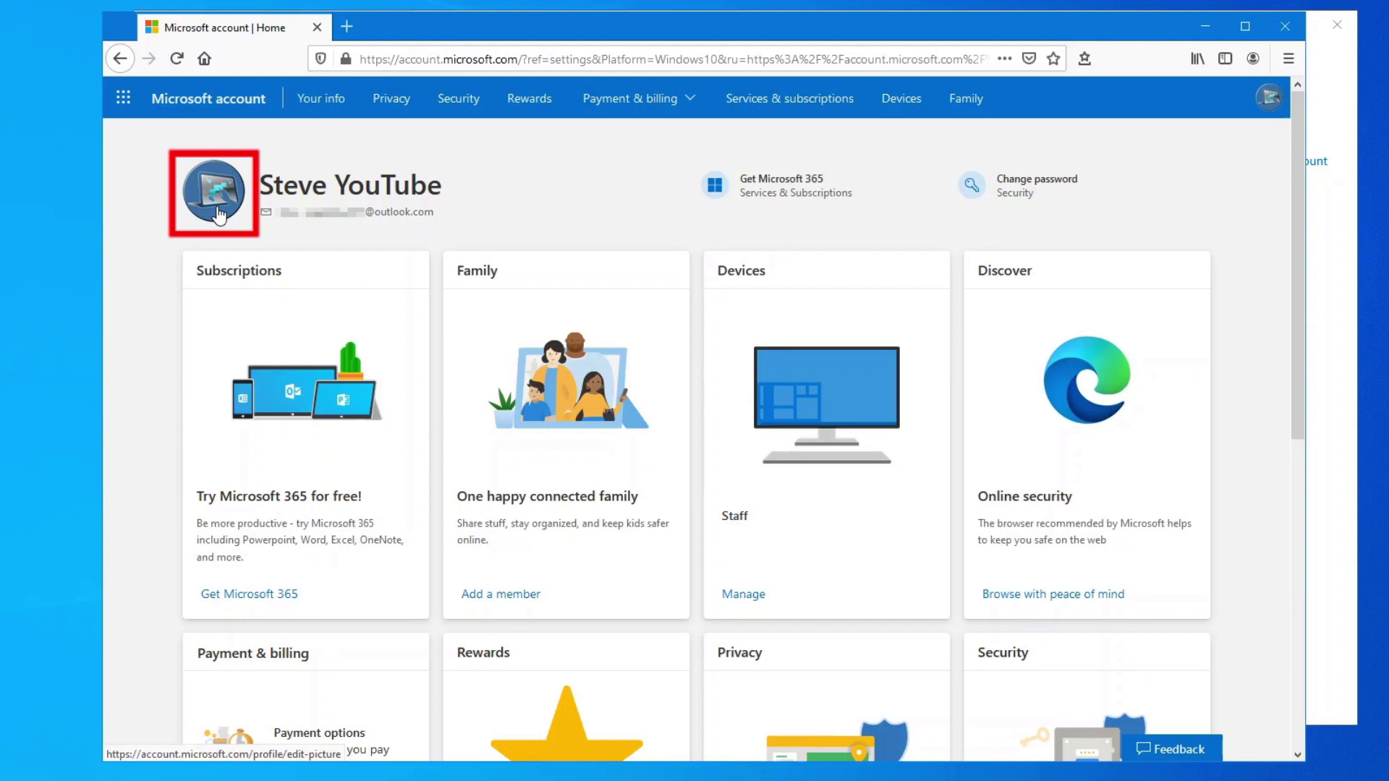
Skip uploading a new picture and remove the Microsoft account profile picture, leaving the default silhouette.
left_click(217, 212)
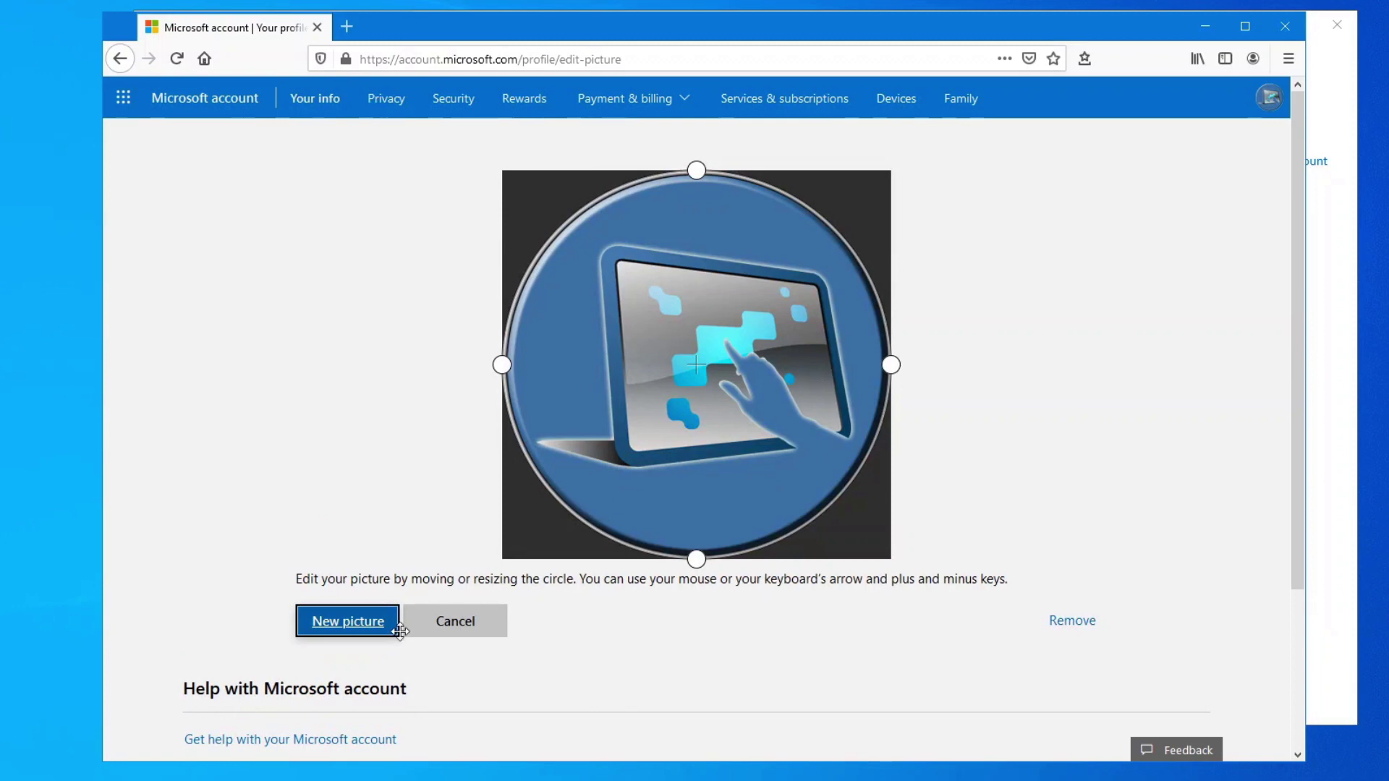
left_click(374, 627)
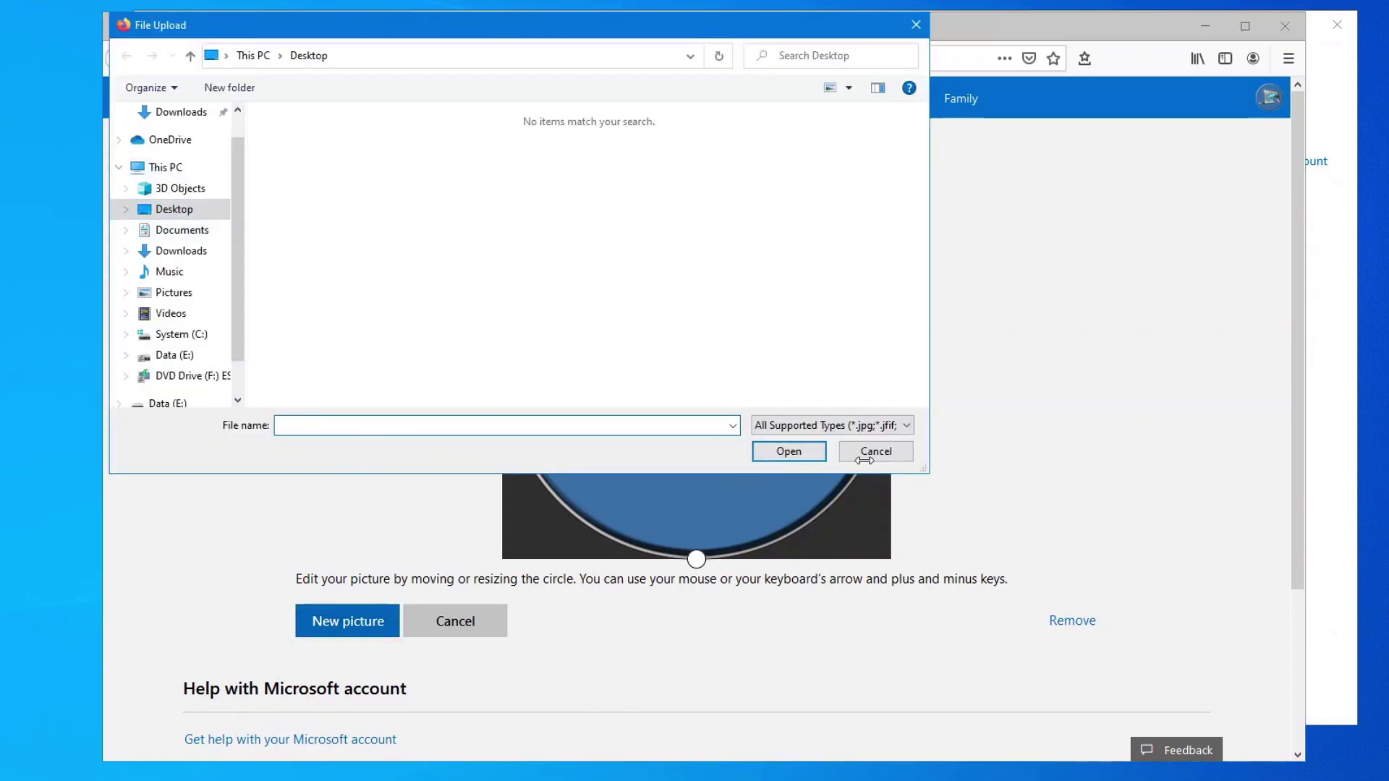
left_click(887, 455)
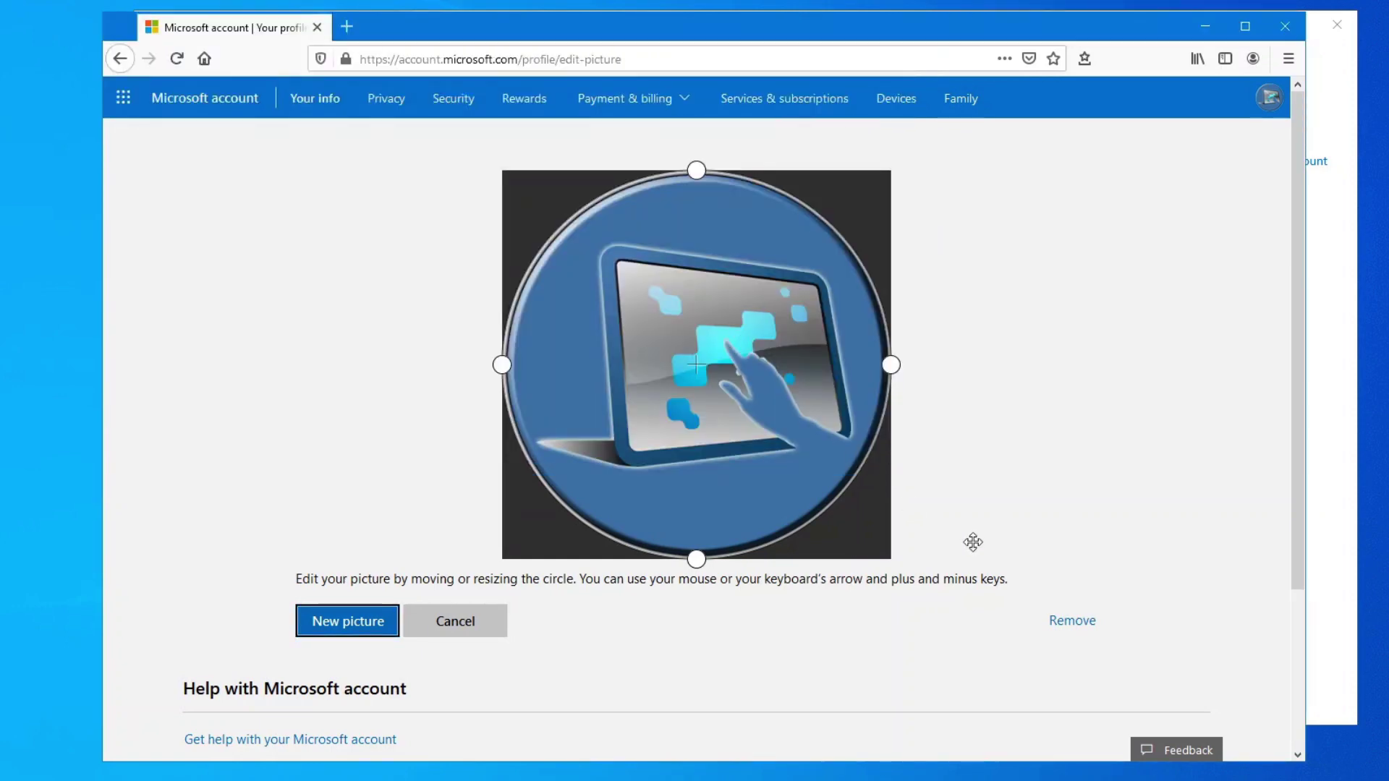
left_click(1070, 627)
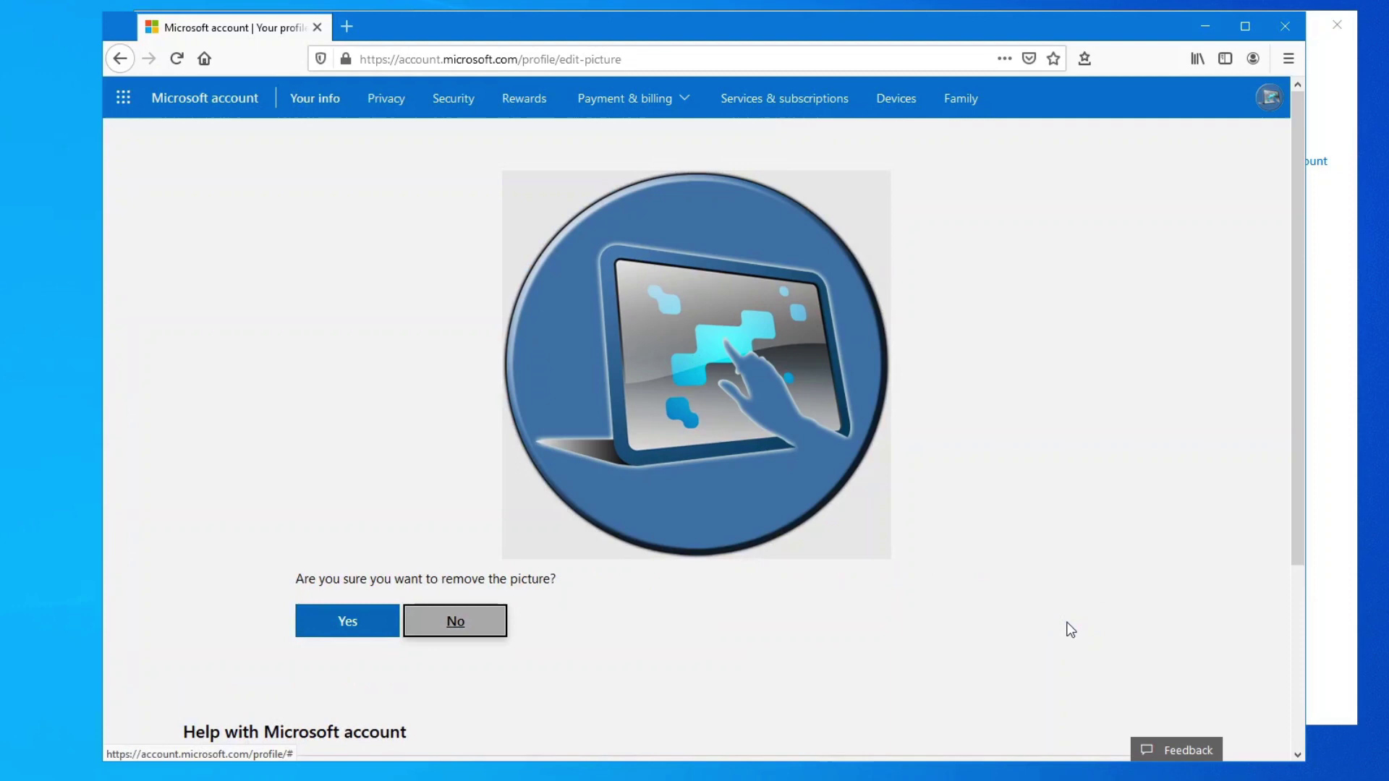
left_click(348, 621)
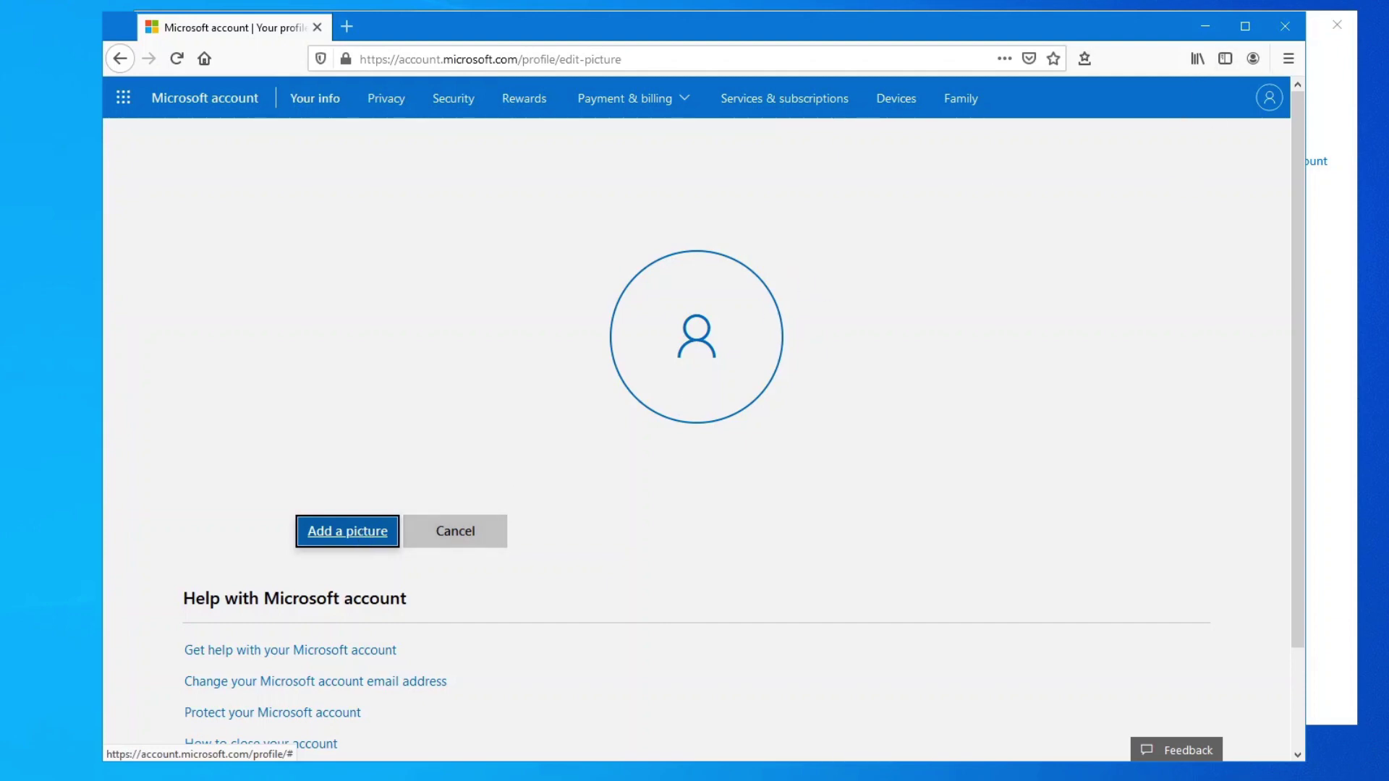
Return to Settings' Your info page via the Start account options and close Firefox.
left_click(12, 770)
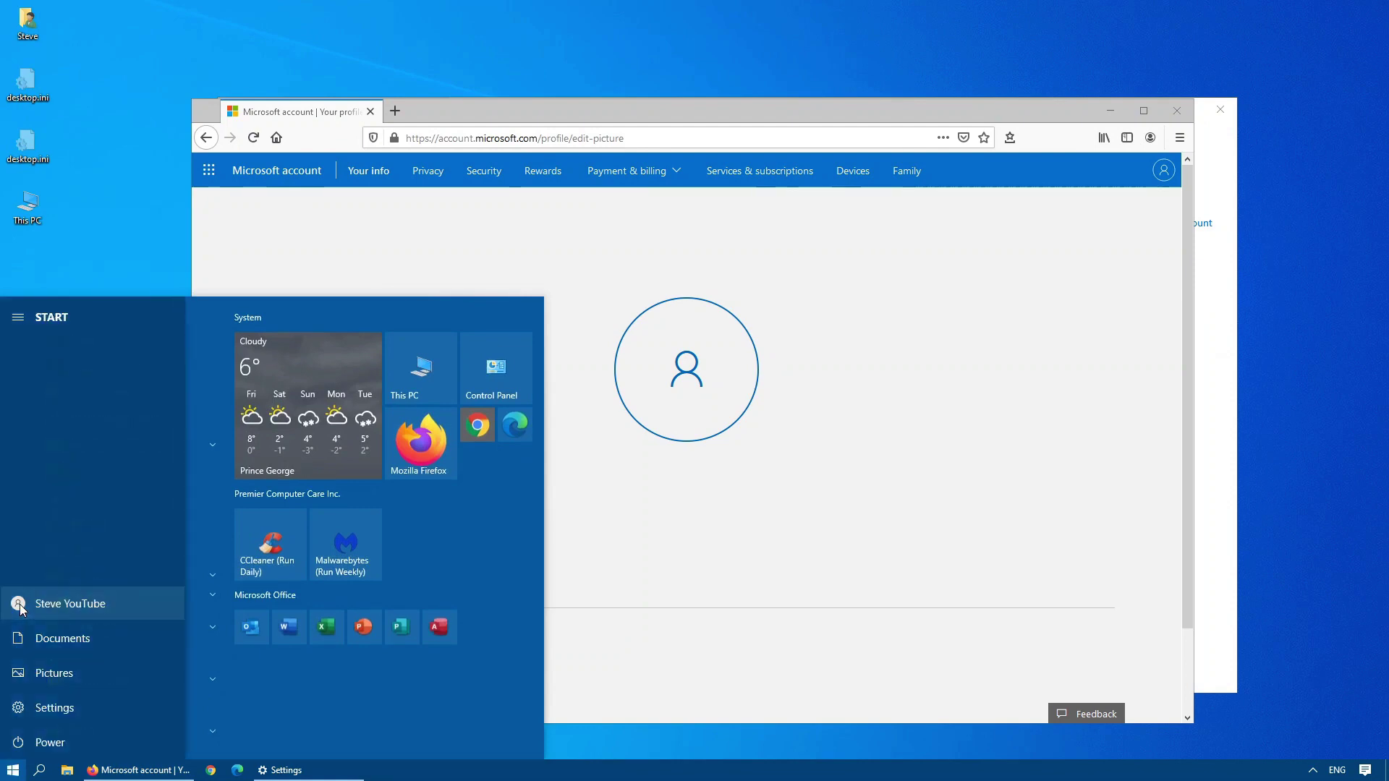
left_click(19, 610)
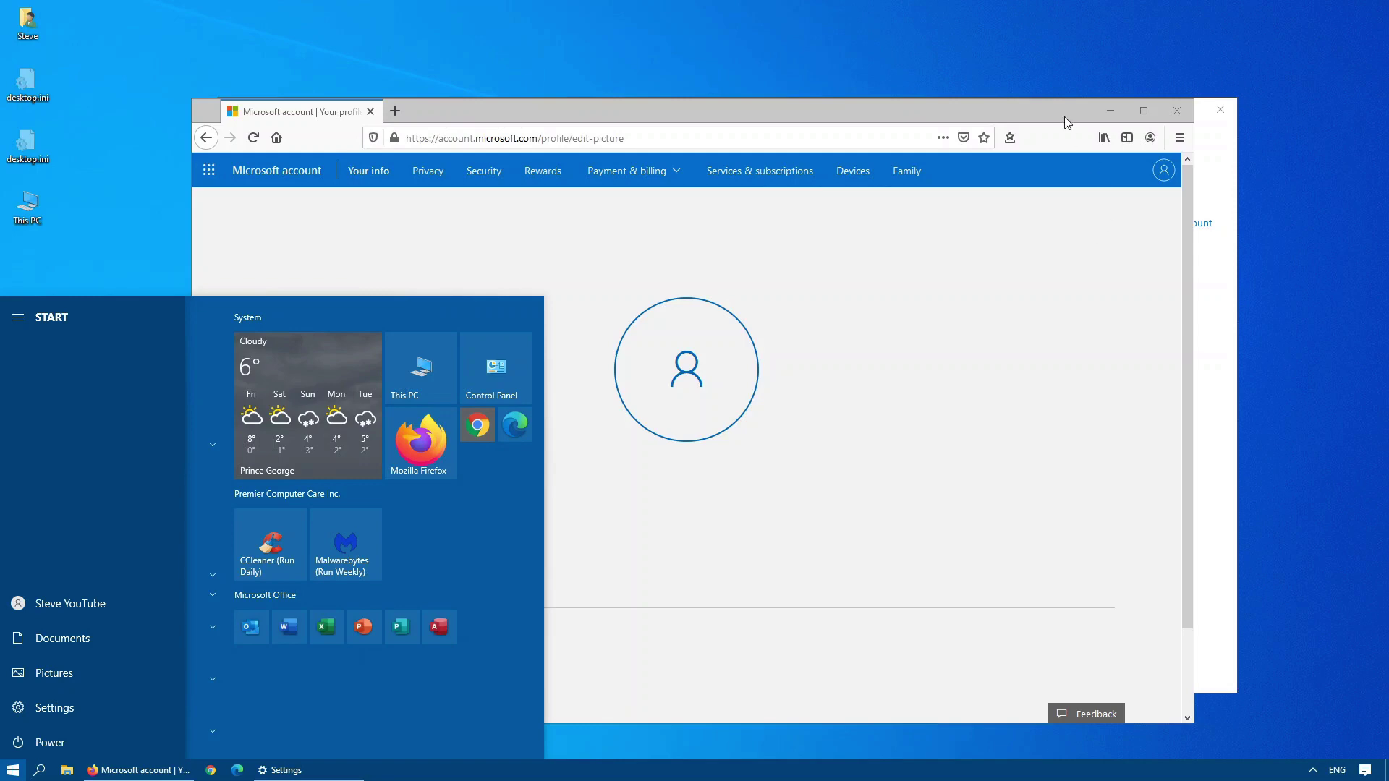
left_click(1178, 112)
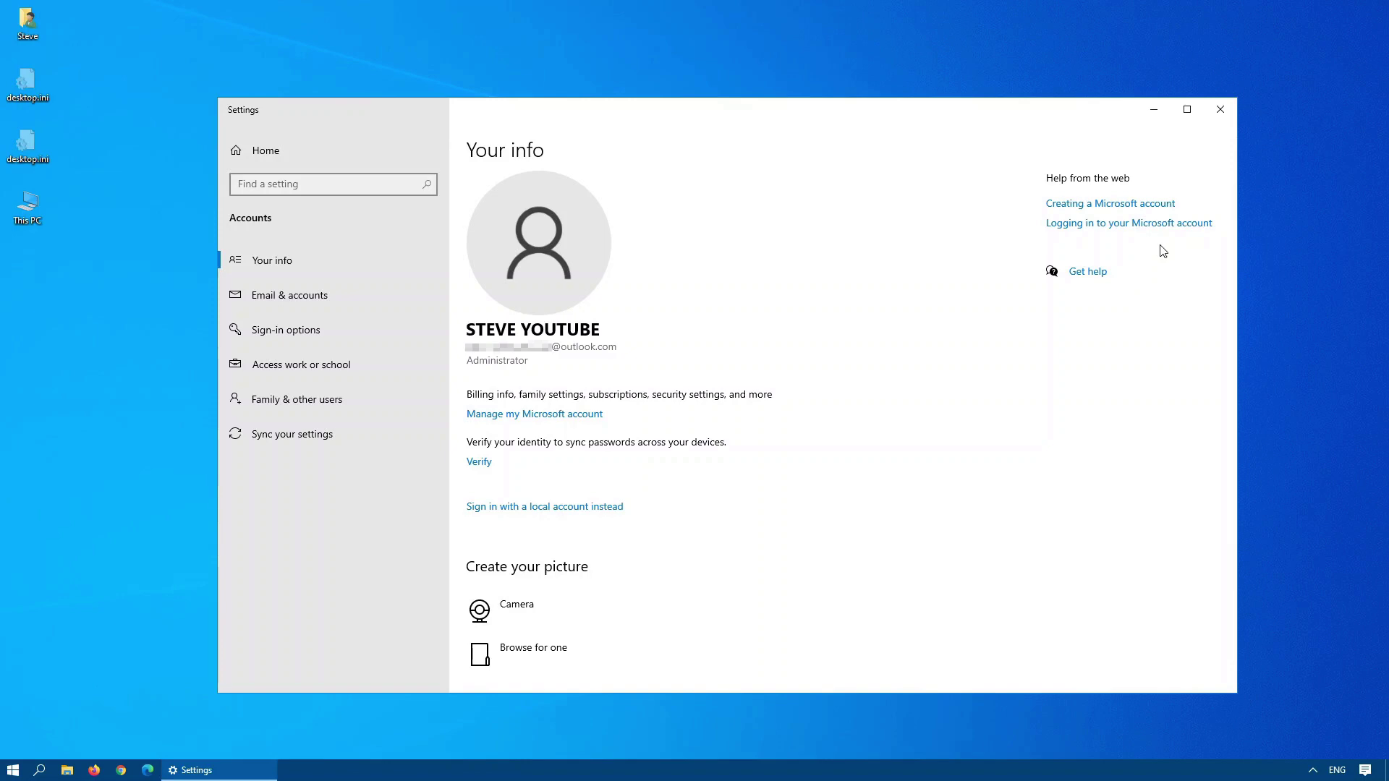
Begin switching to a local account and verify identity with the Microsoft account password.
left_click(542, 509)
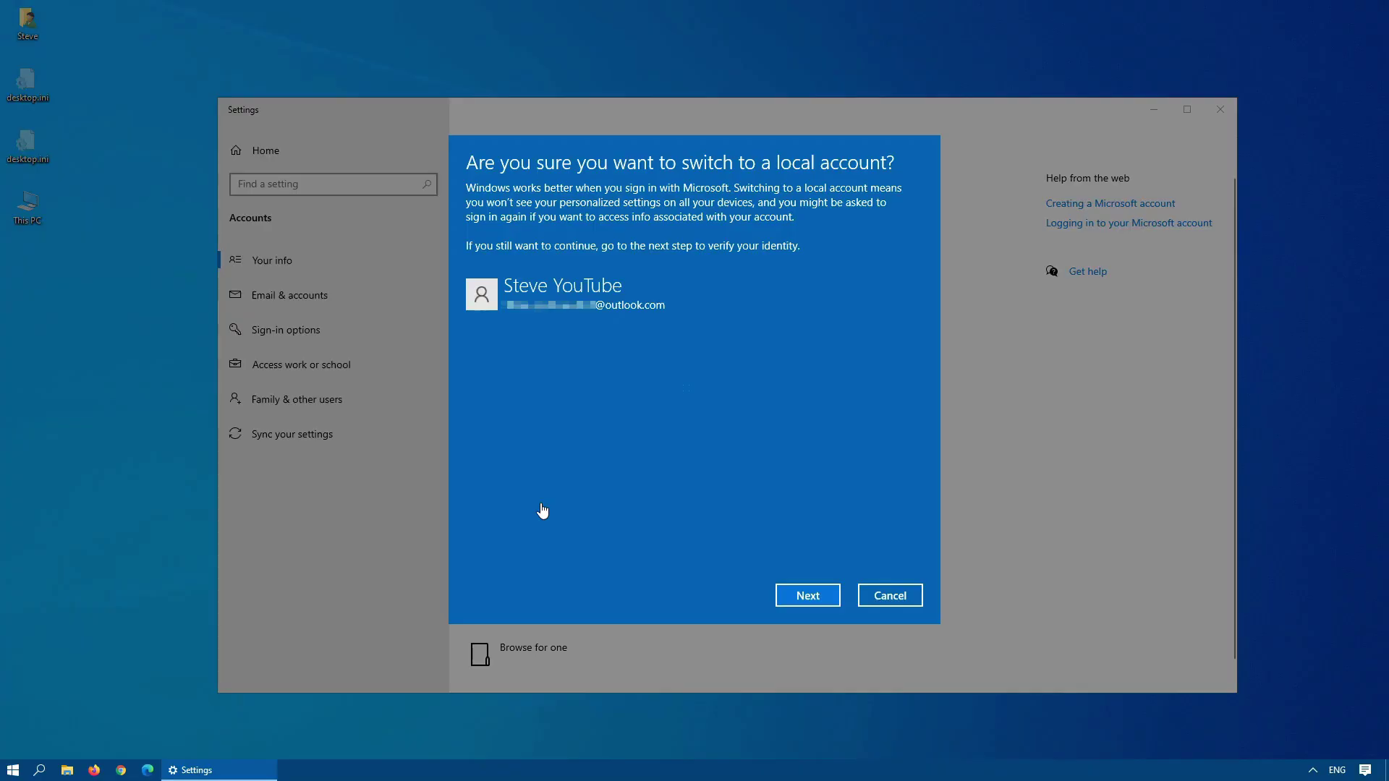
left_click(808, 595)
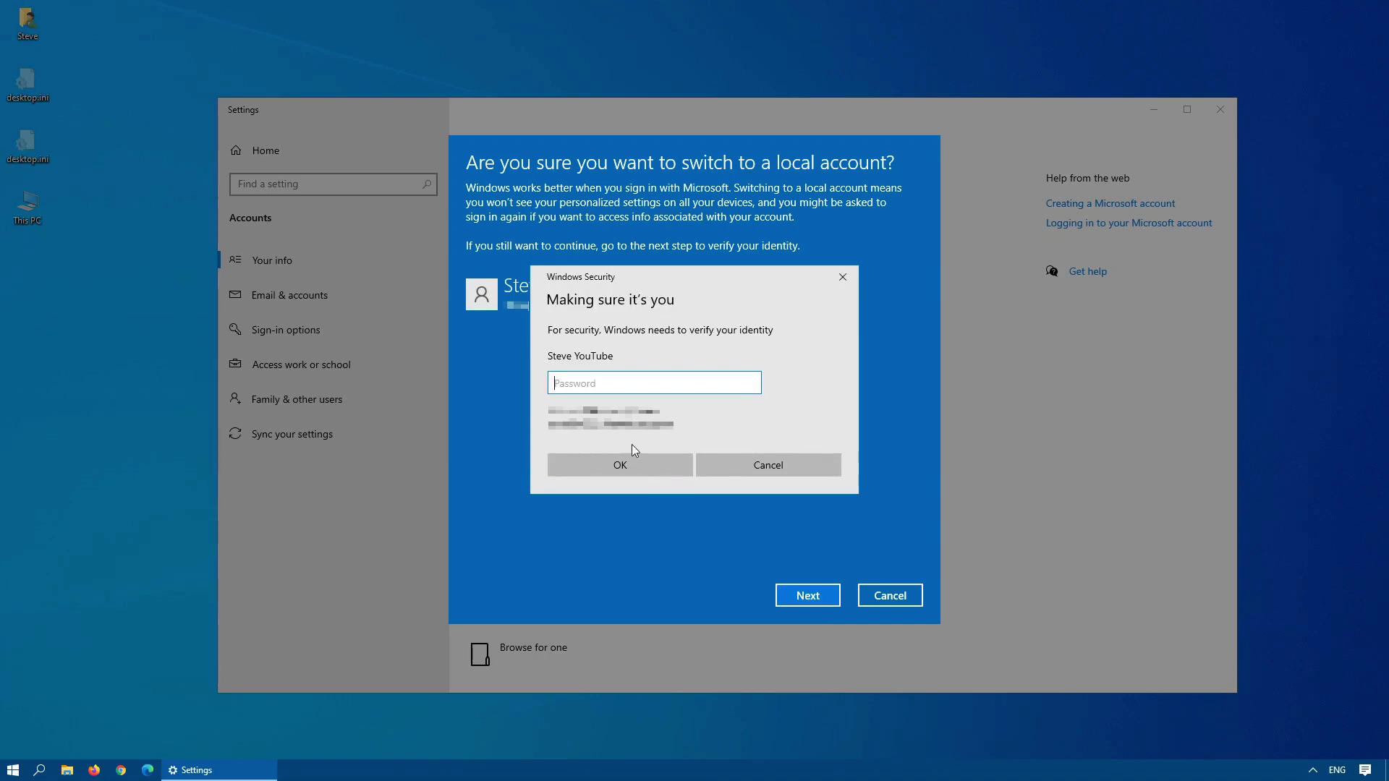
key("ctrl+v")
left_click(641, 466)
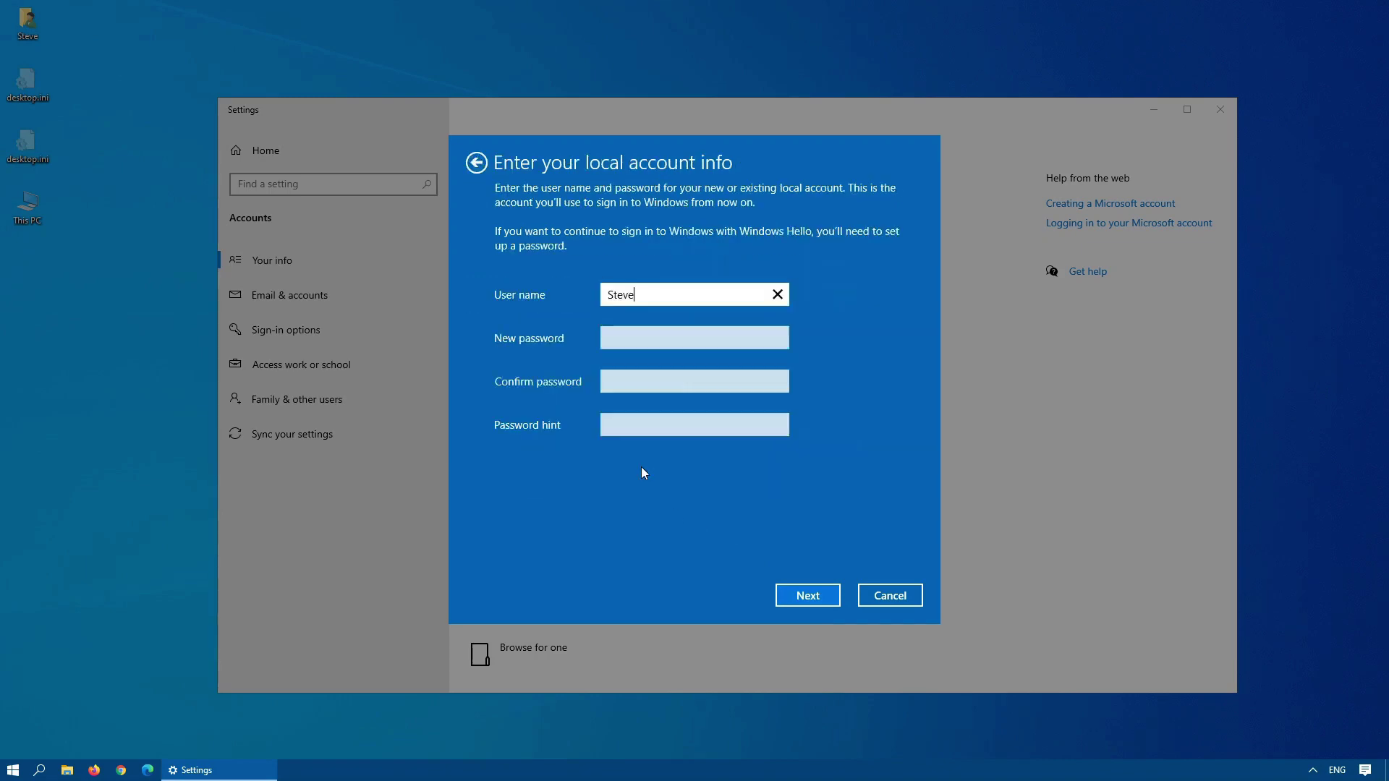
Enter and confirm a new local password with hint 'Ask me', then sign out and finish.
key("Tab")
type("12345")
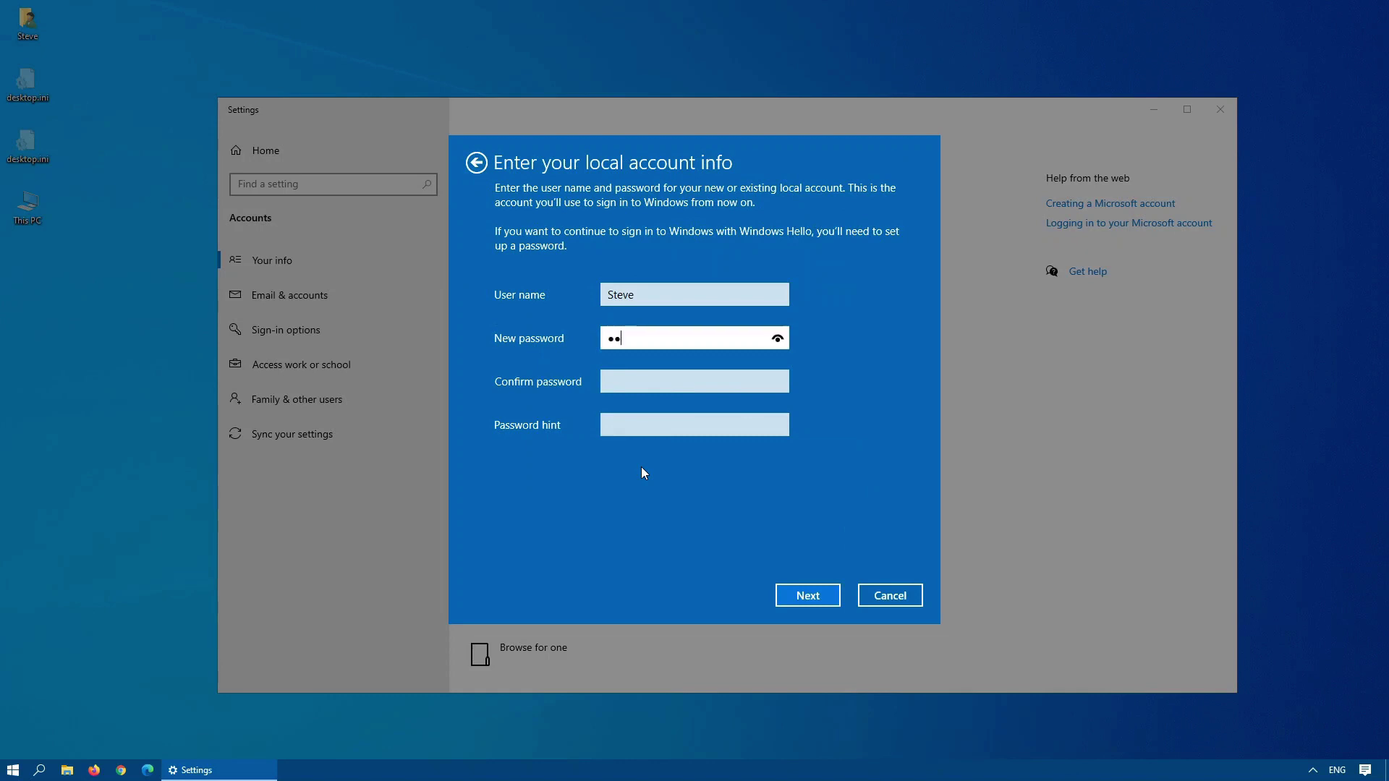
key("Tab")
type("123456")
key("Tab")
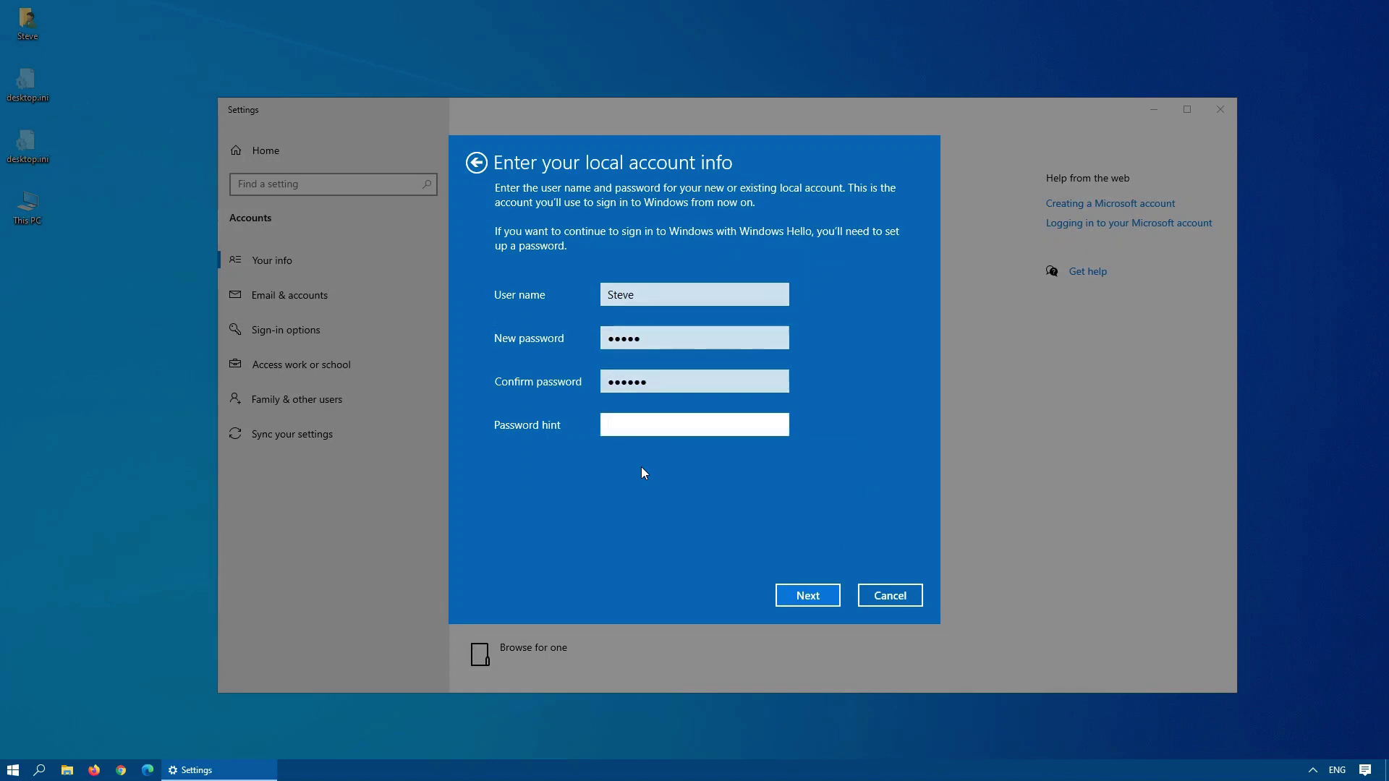
type("Ask me")
double_click(685, 382)
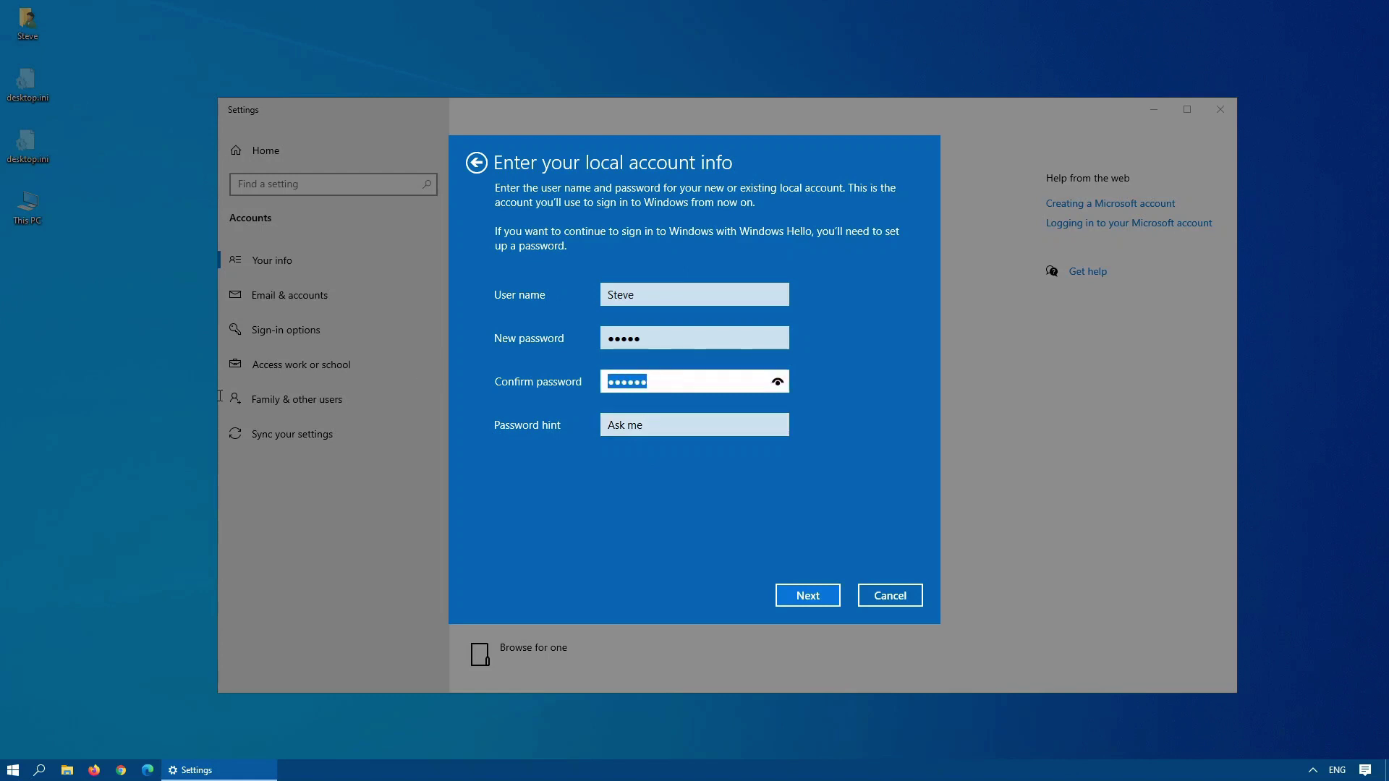
type("12345")
left_click(815, 593)
left_click(813, 597)
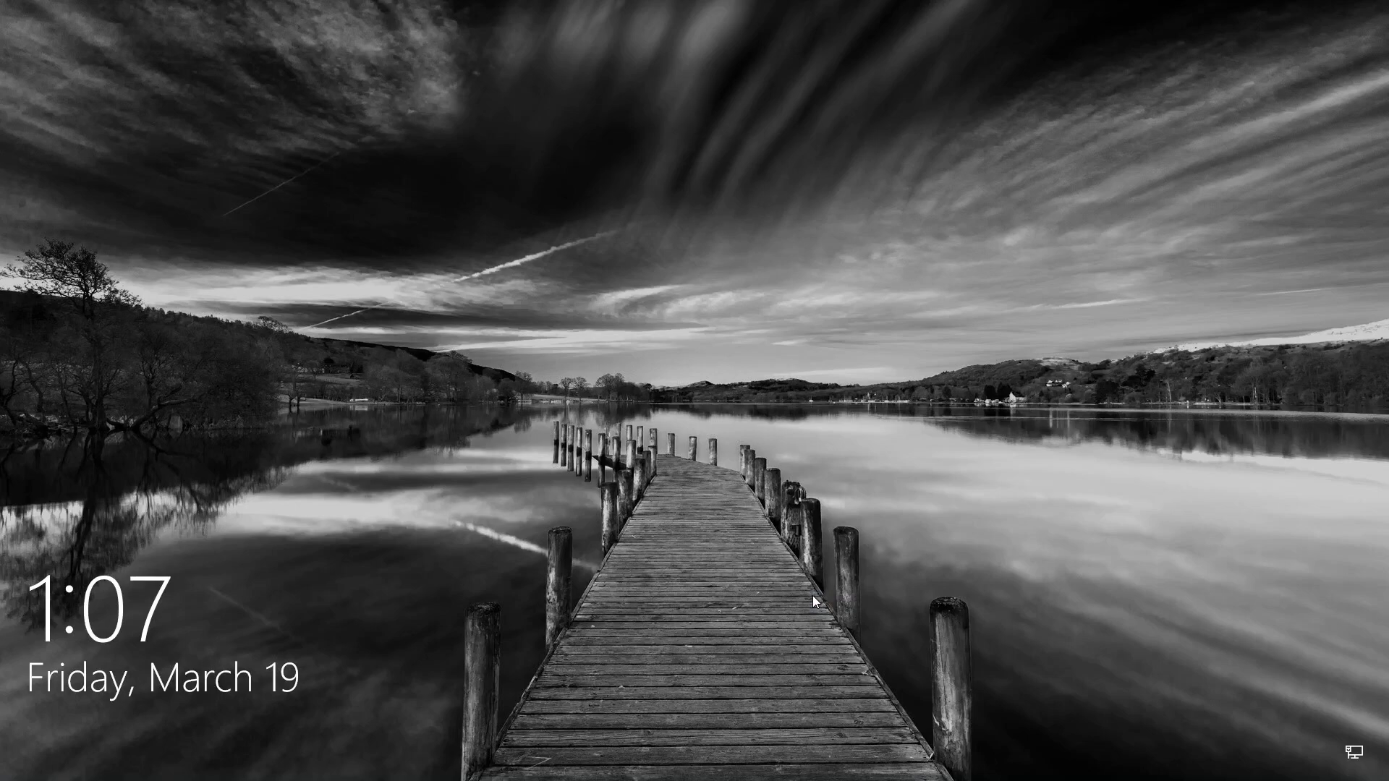
Dismiss the lock screen to reach the local account's password prompt.
left_click(813, 597)
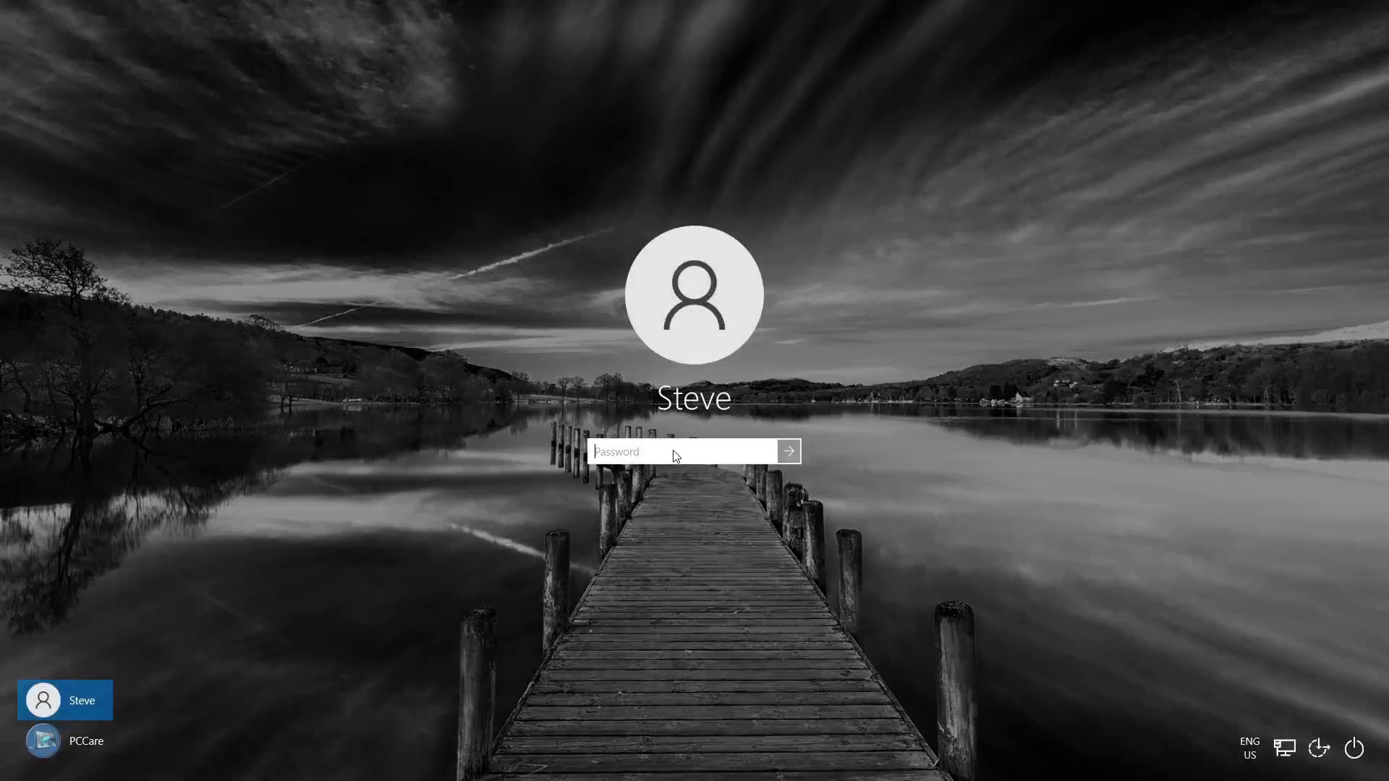